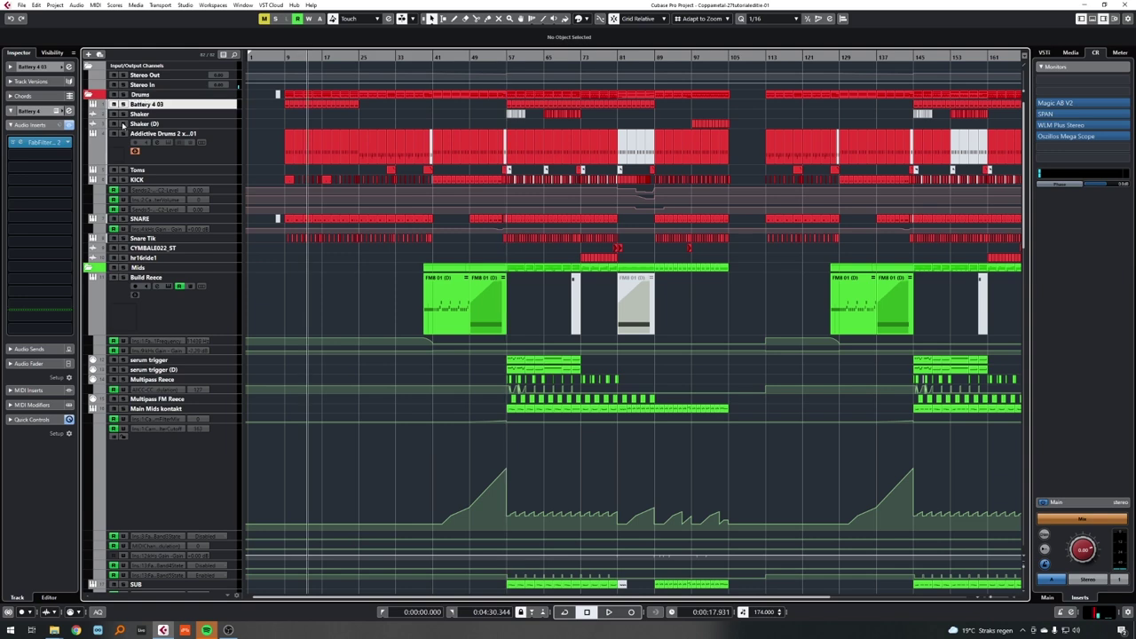
Step: Solo the Battery 4 03 drum track and listen to it alone
click(123, 105)
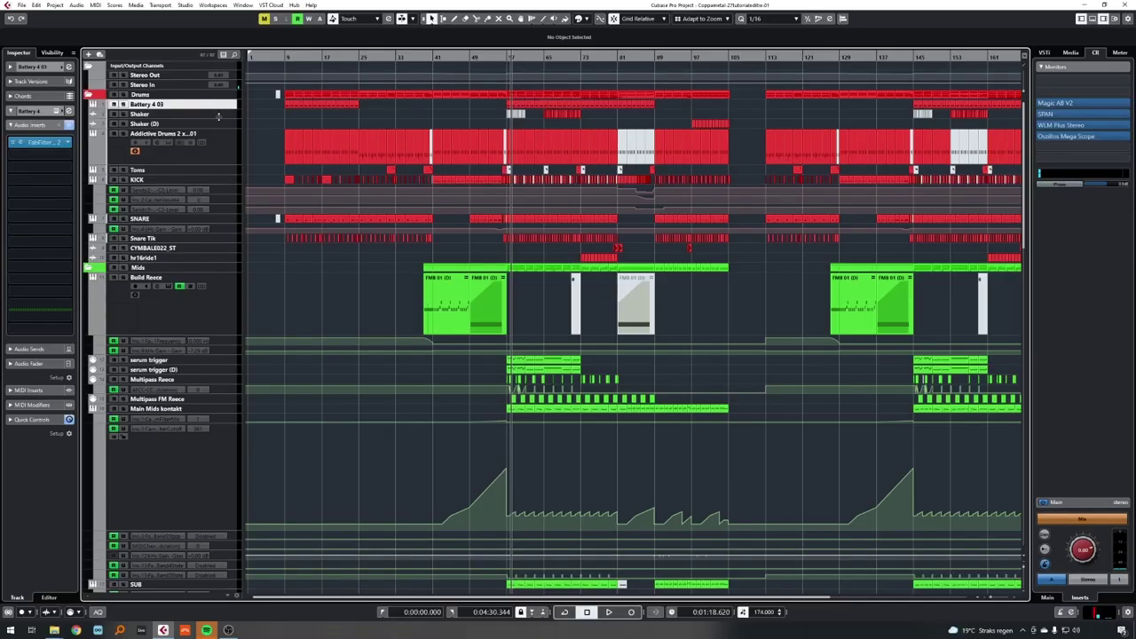
Step: Audition the Shaker and Shaker (D) tracks, playing from around bars 69 and 59
click(235, 114)
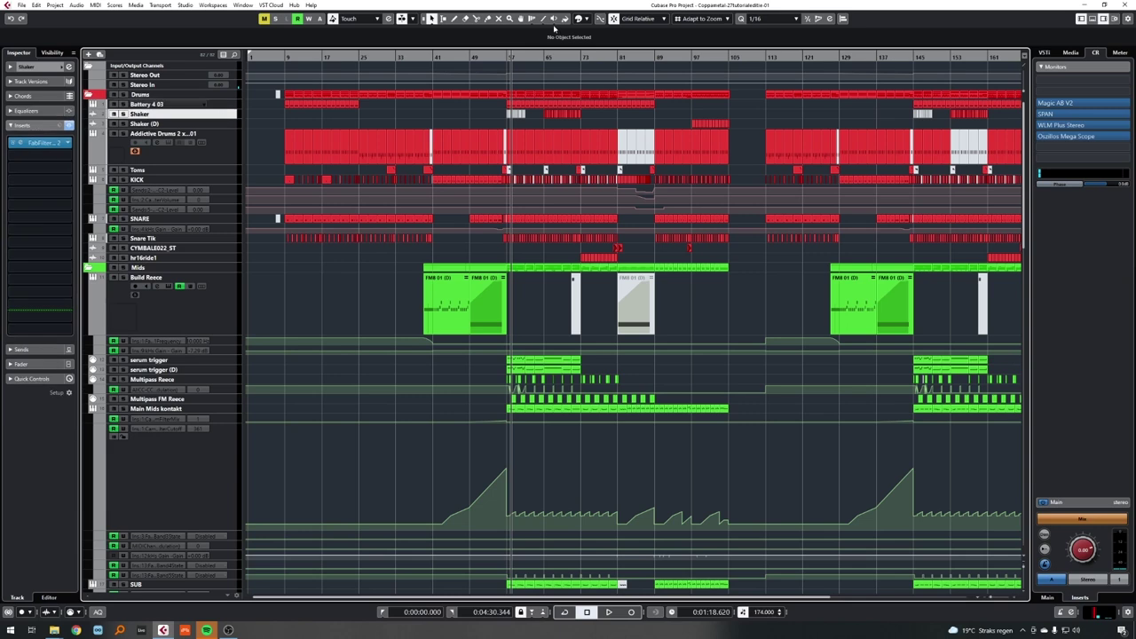
click(555, 57)
key(space)
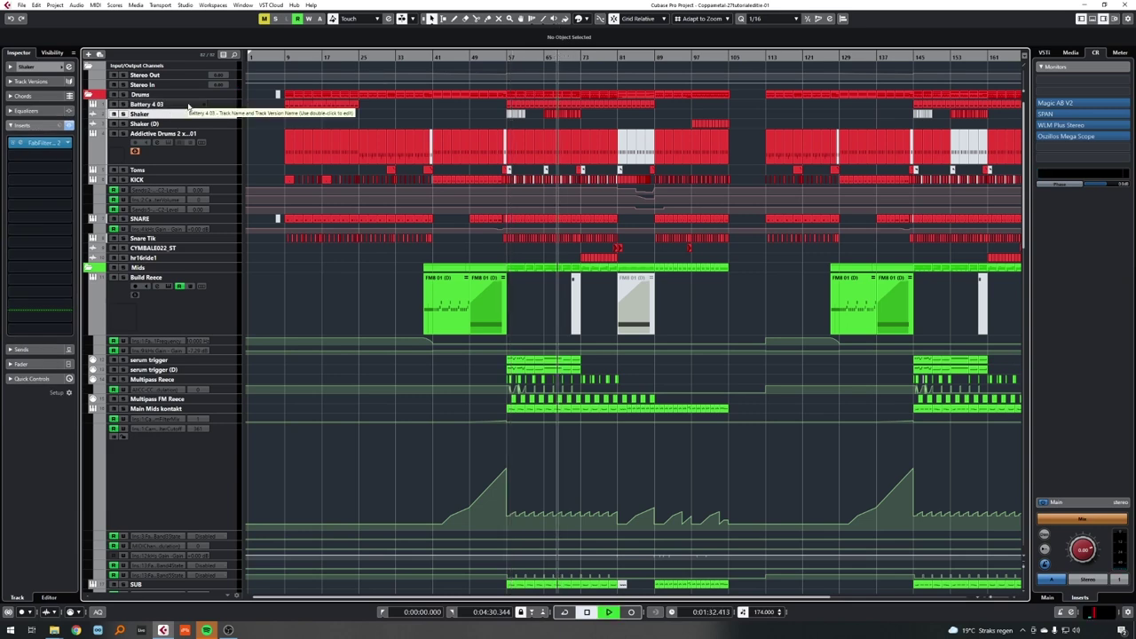
click(533, 55)
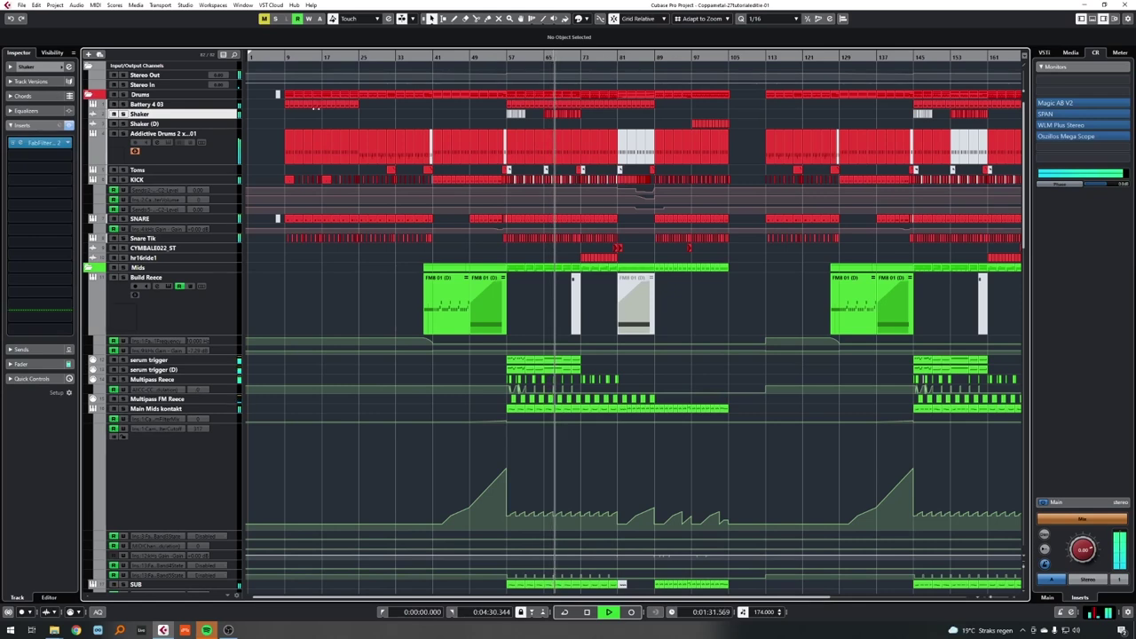
click(227, 124)
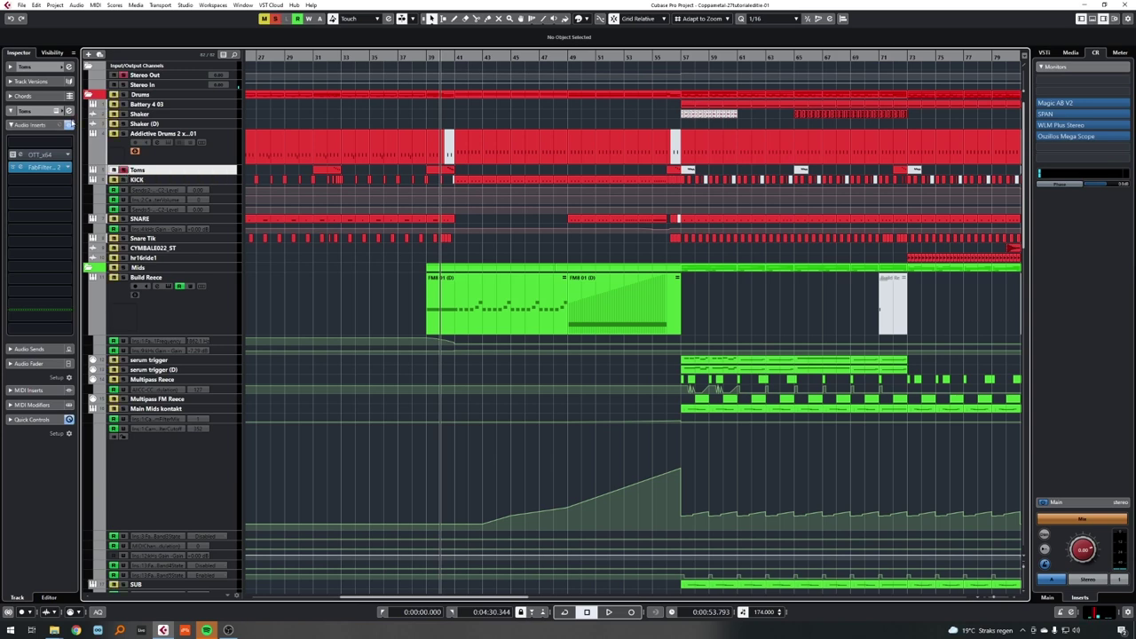
click(58, 112)
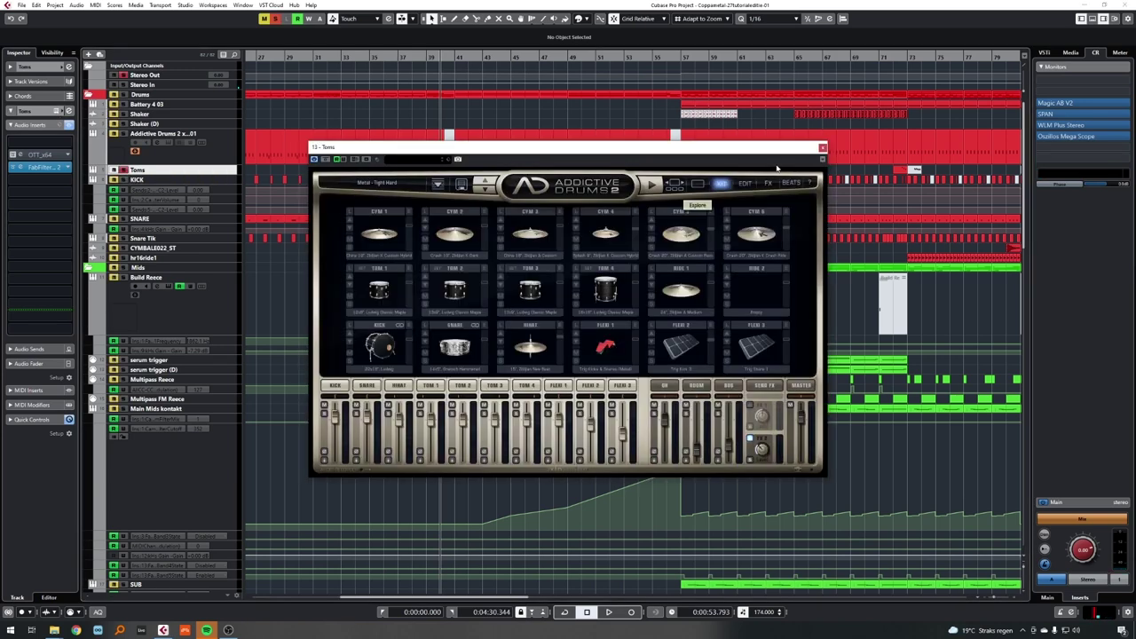
click(823, 148)
key(space)
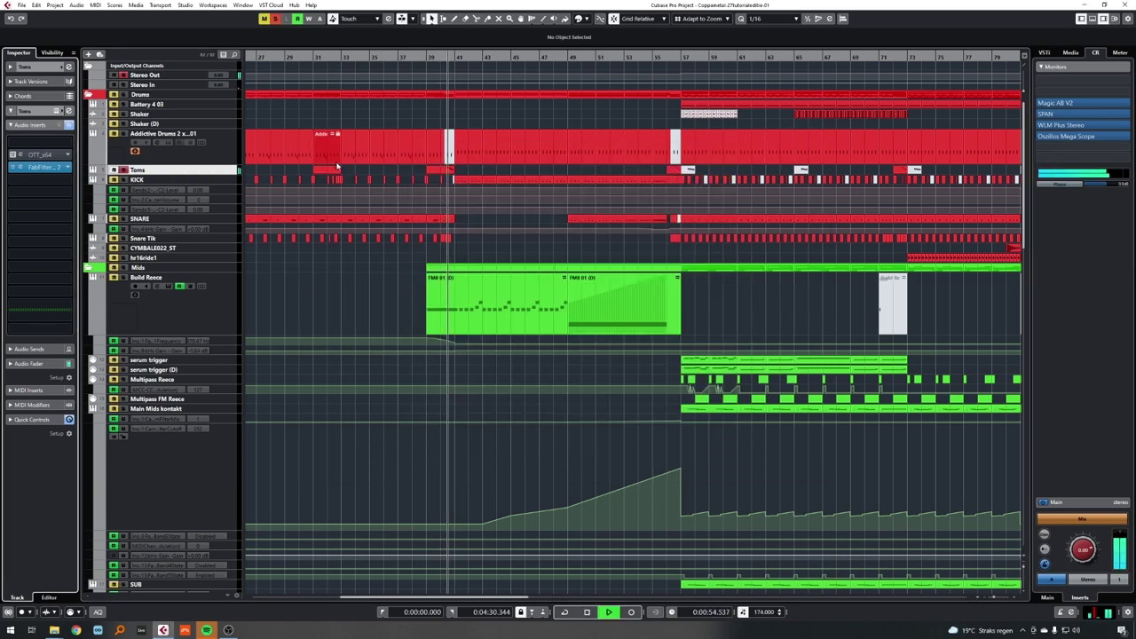
key(space)
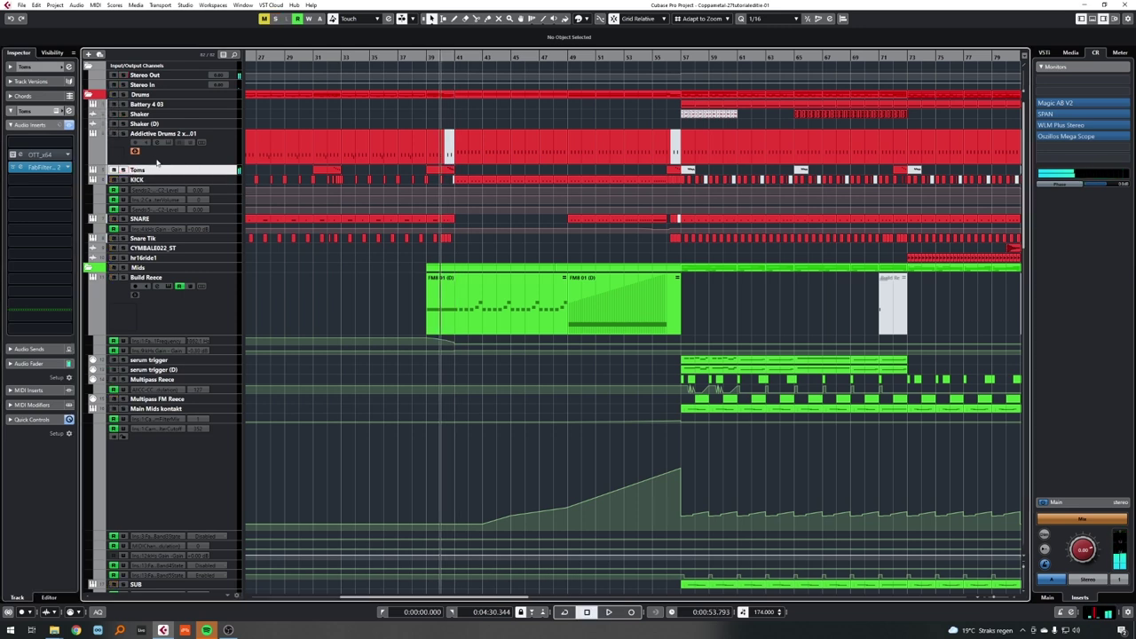
click(673, 58)
key(space)
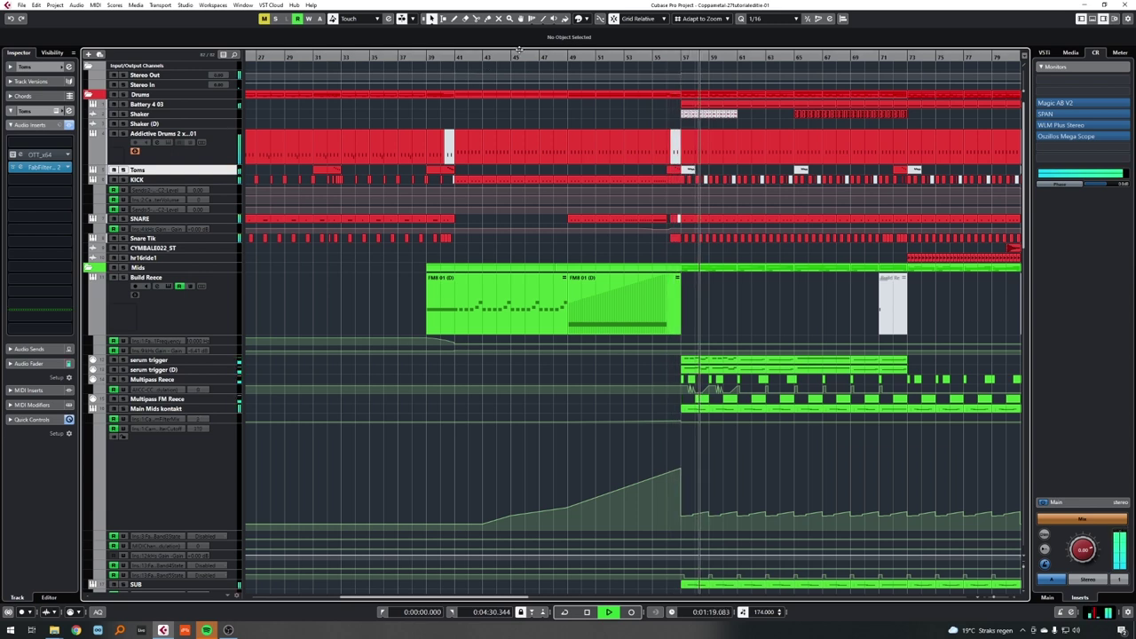
Step: Zoom out to the whole arrangement, select the KICK track and stop playback
key(g)
click(214, 180)
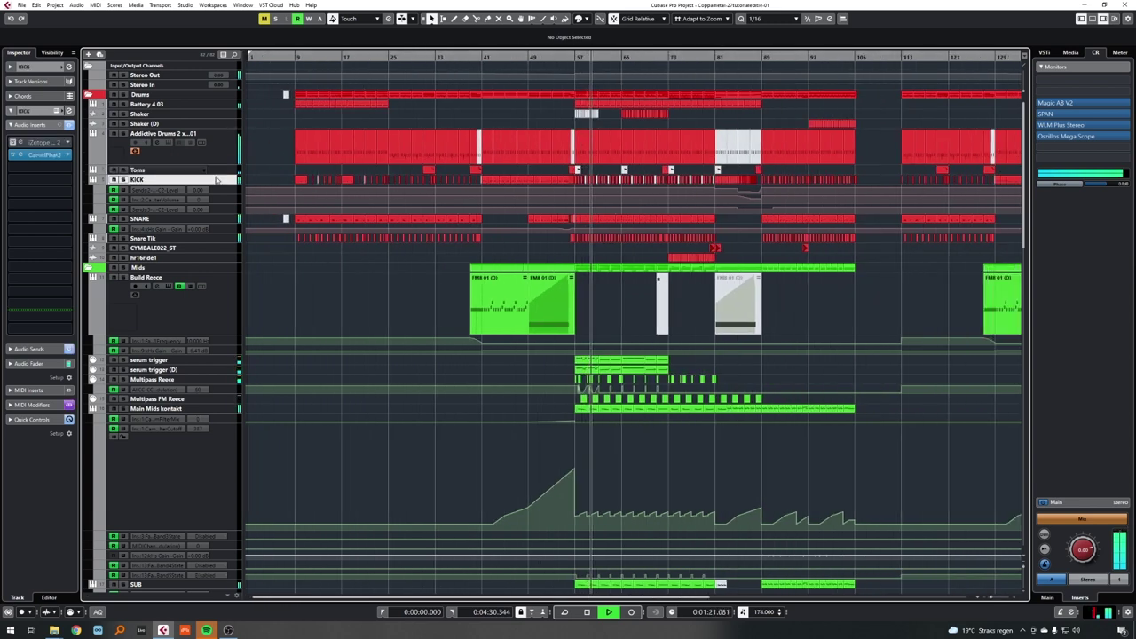
key(space)
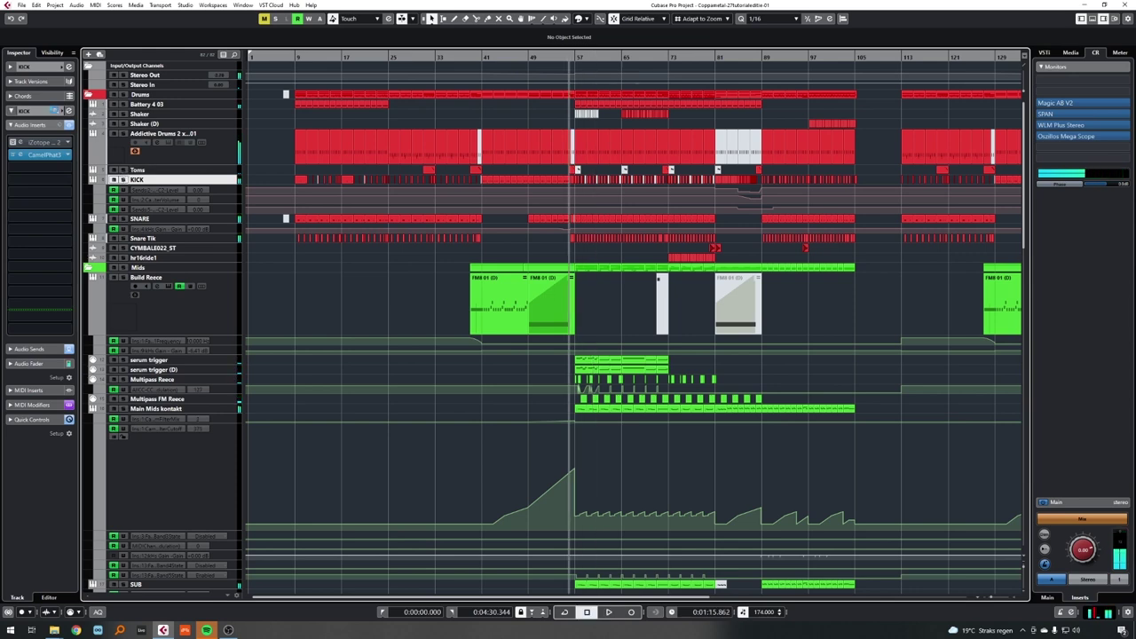
Step: Open the KICK track's Kick 2 instrument and adjust its sub knob
click(56, 110)
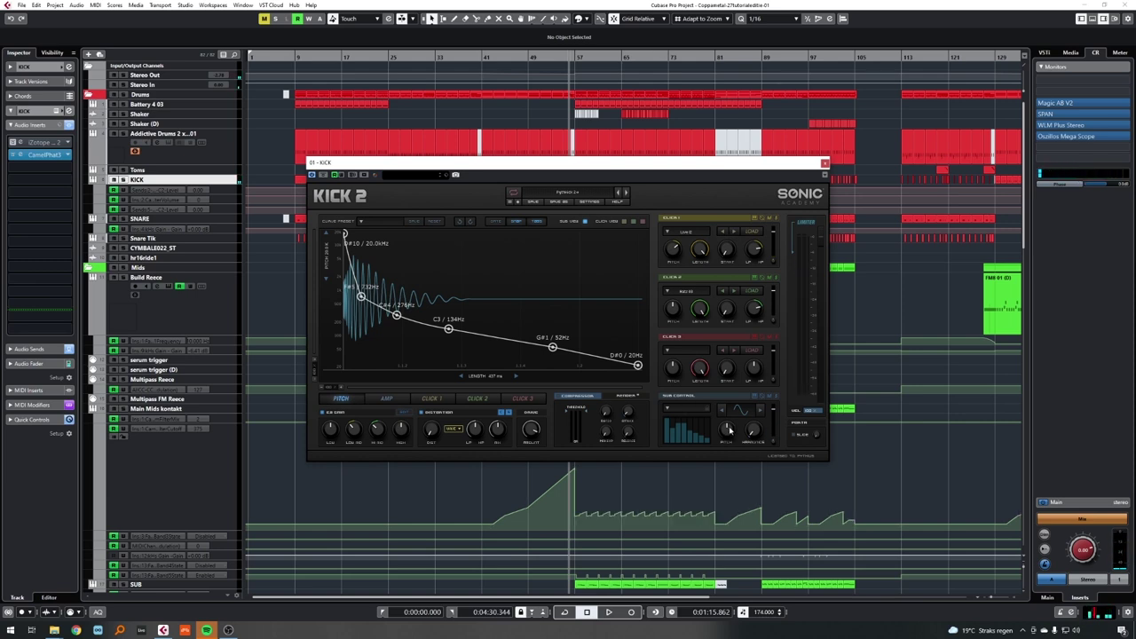
scroll(729, 433, up, 3)
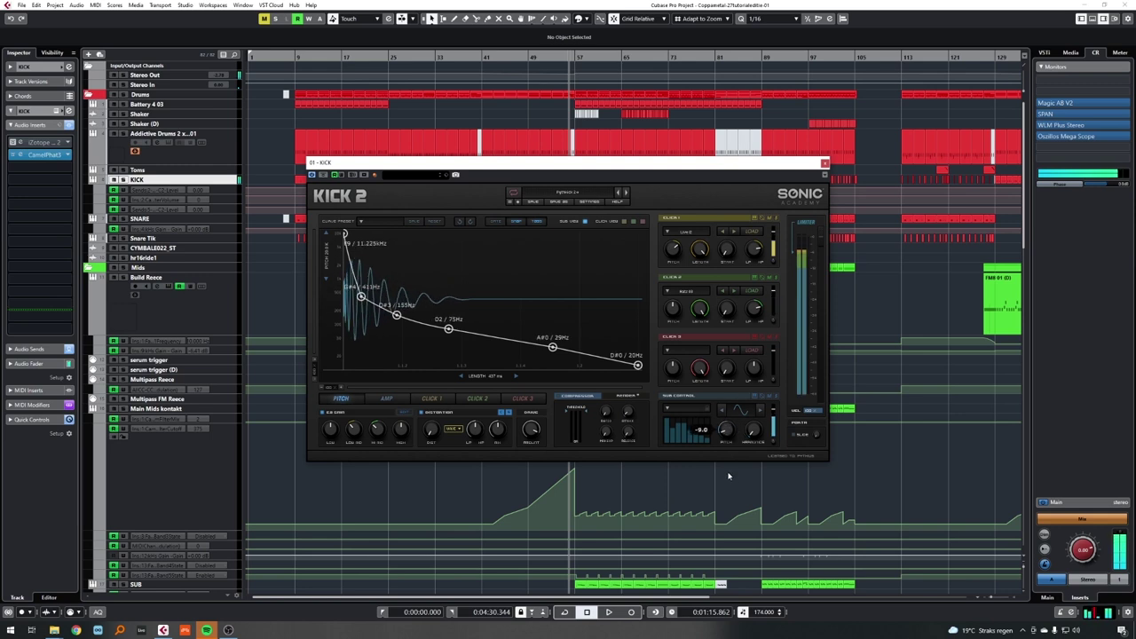
scroll(733, 435, down, 3)
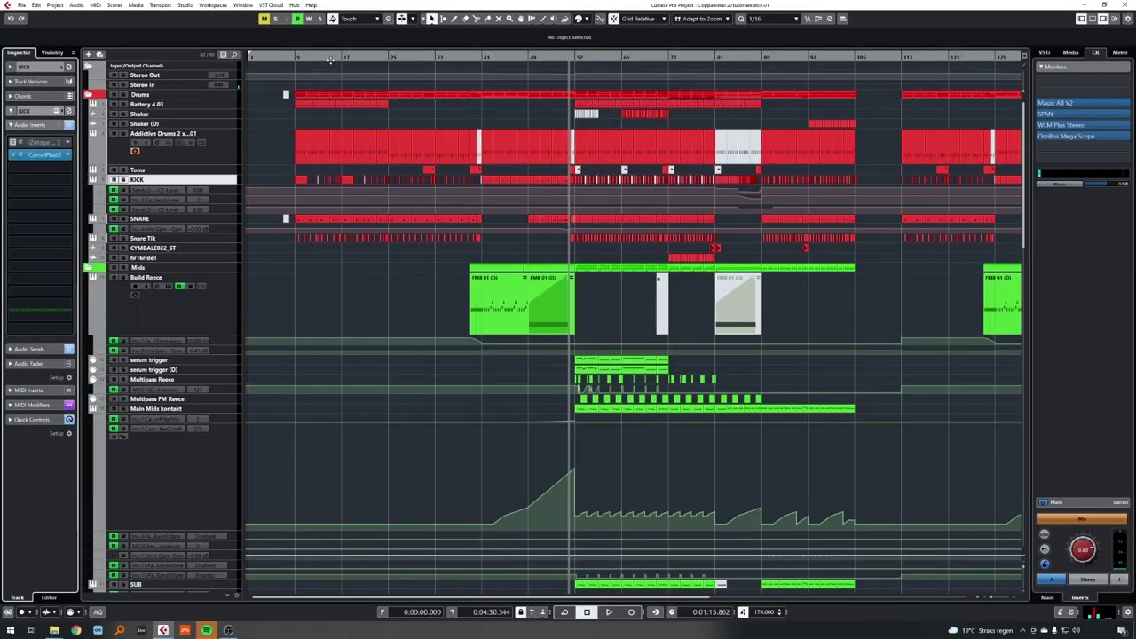
Step: Move playback near bar 13, select SNARE, and open then close its Battery instrument
click(330, 59)
click(138, 220)
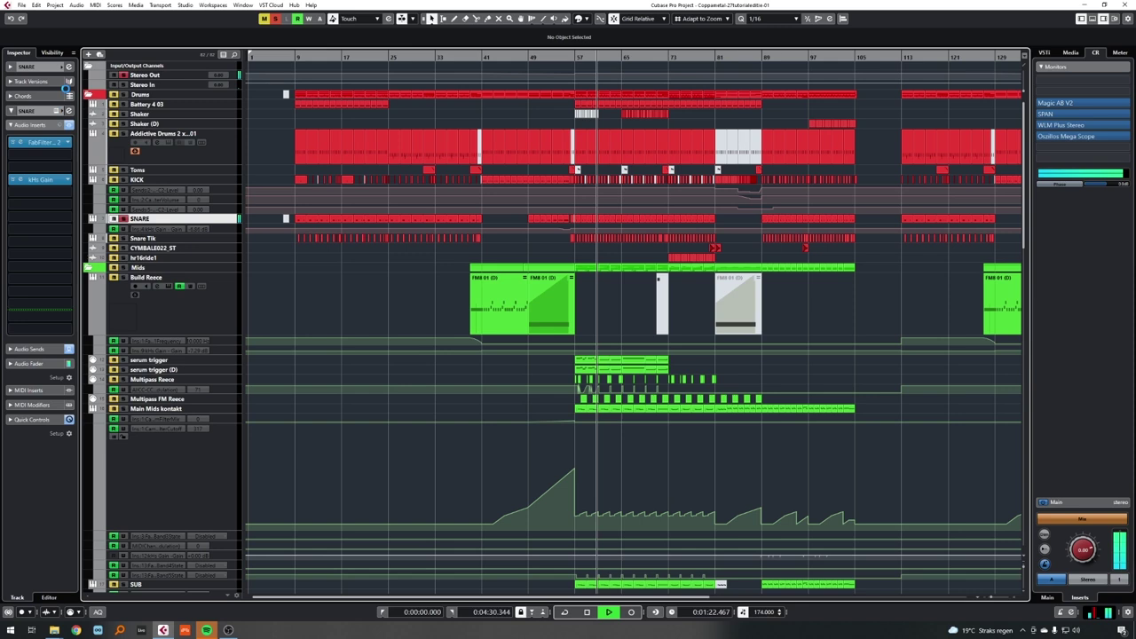
click(57, 111)
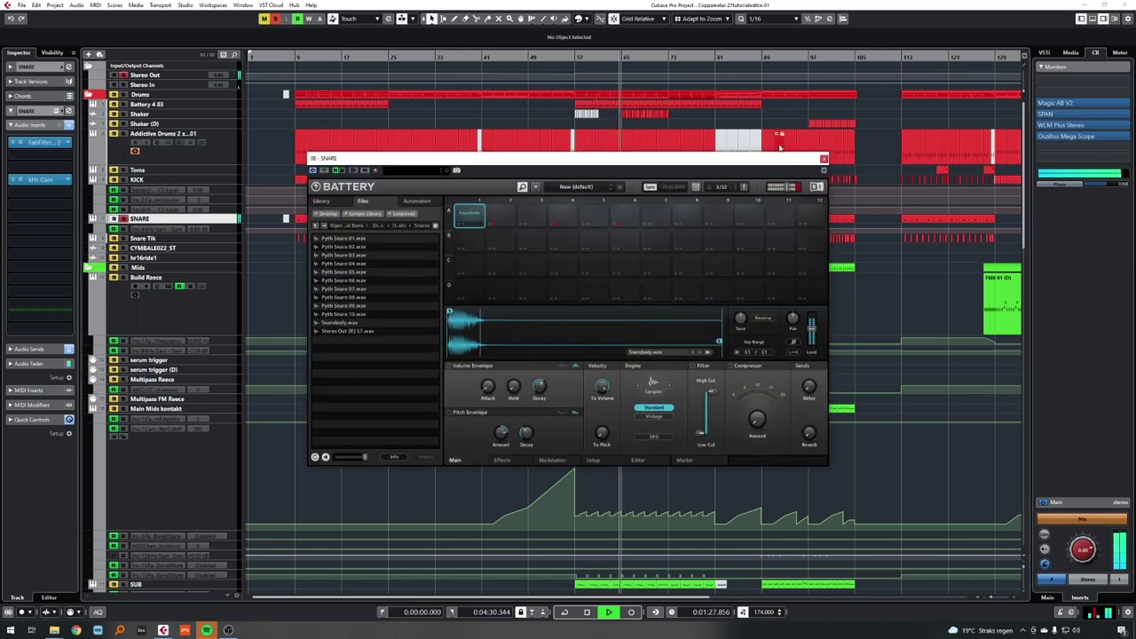
click(823, 160)
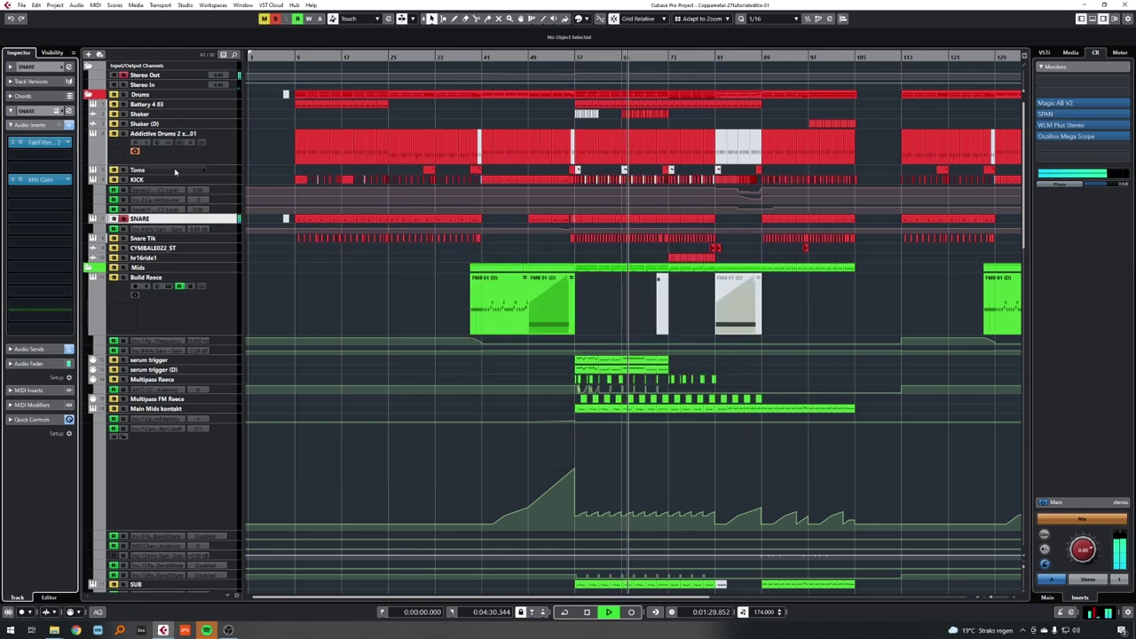
Step: Select Snare Tik, stop playback, view its Kick 2 instrument, then resume playback
click(142, 239)
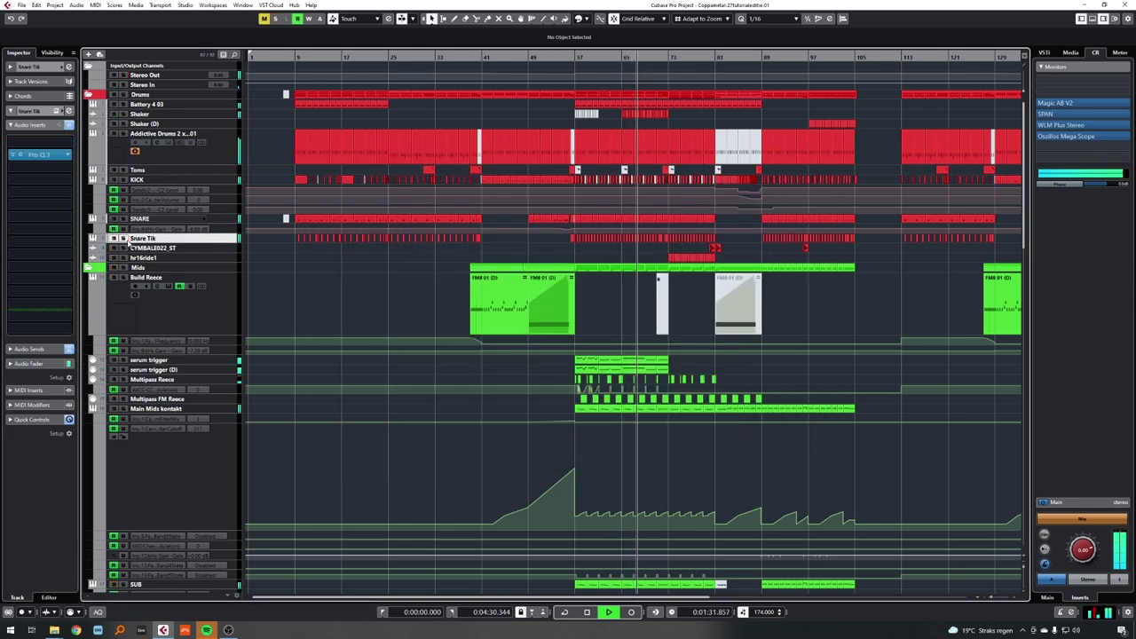
key(space)
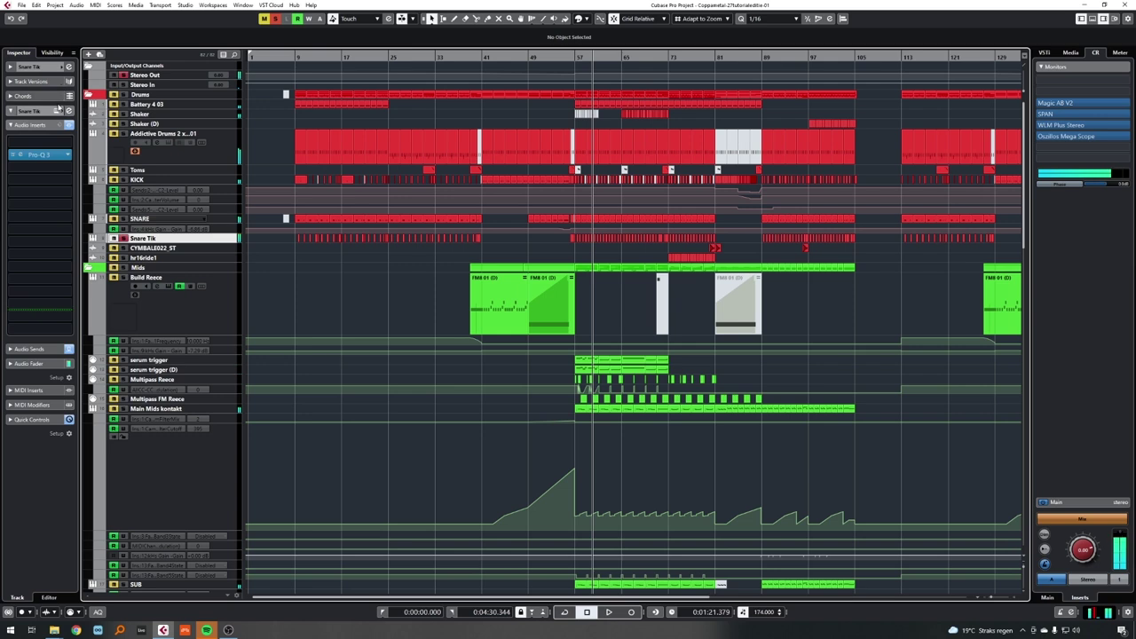
click(57, 112)
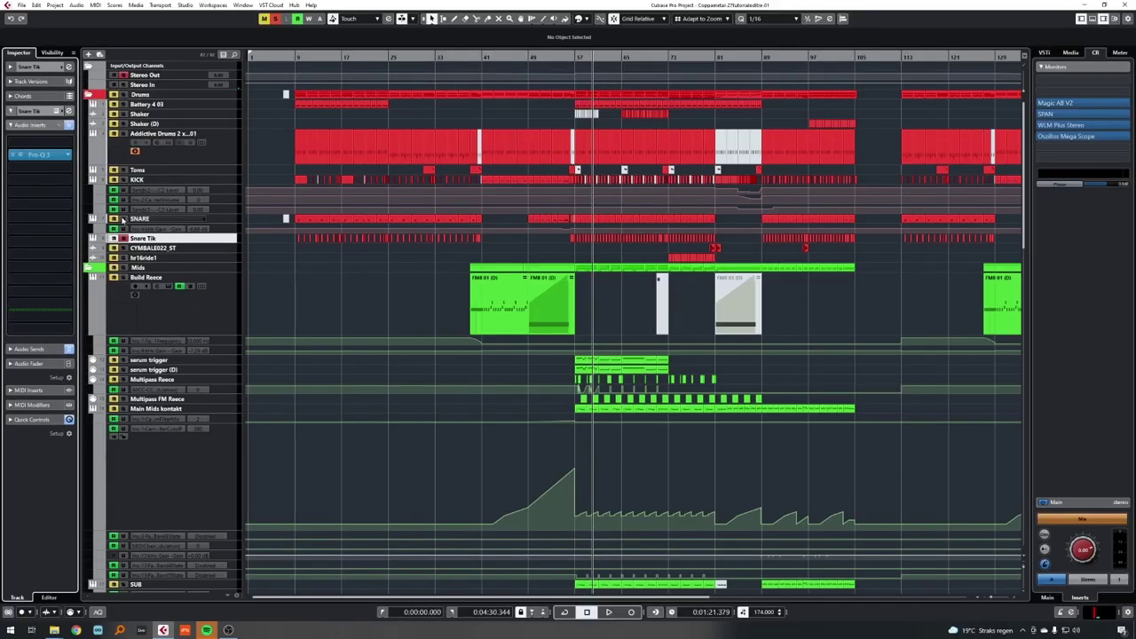
key(space)
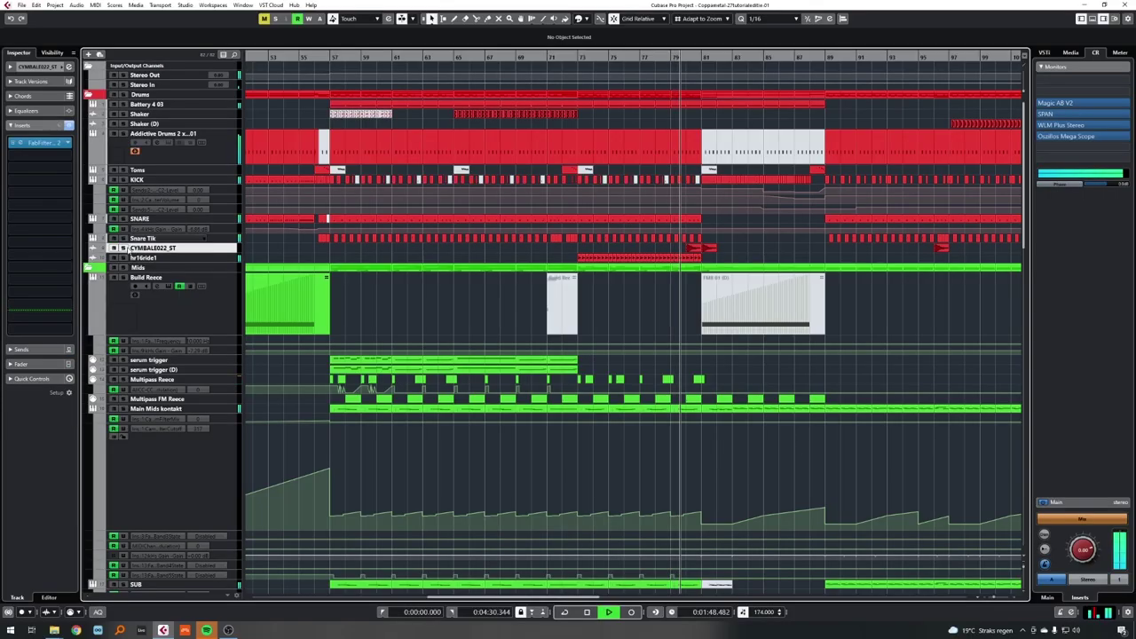
Step: Solo CYMBALE022_ST, replay from bar 73, then select the hr16ride1 track
click(115, 248)
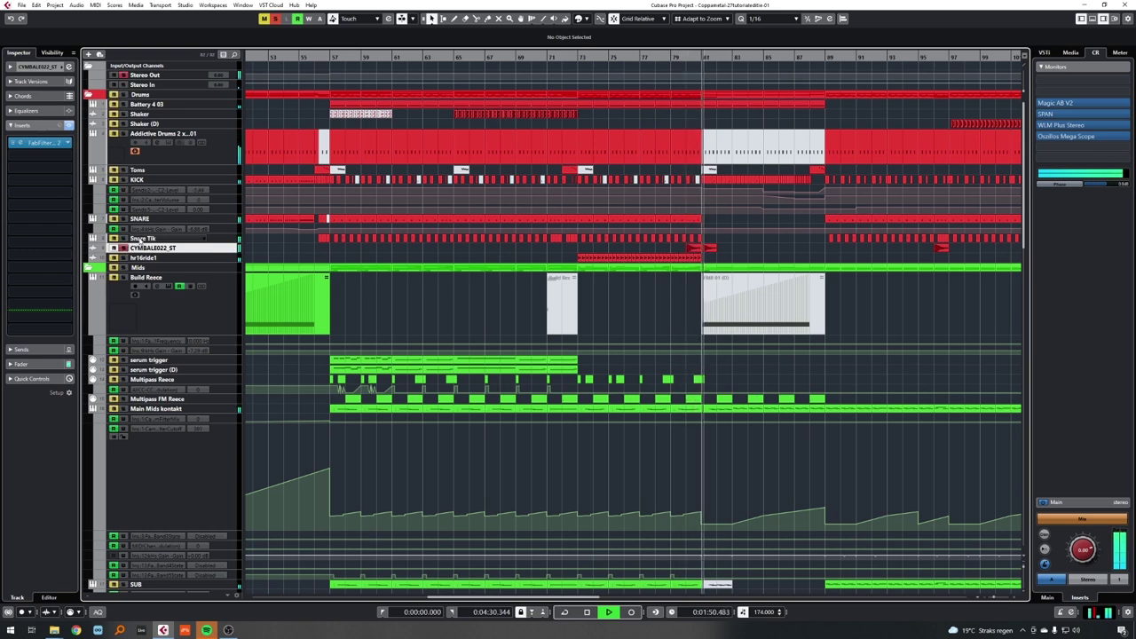
key(space)
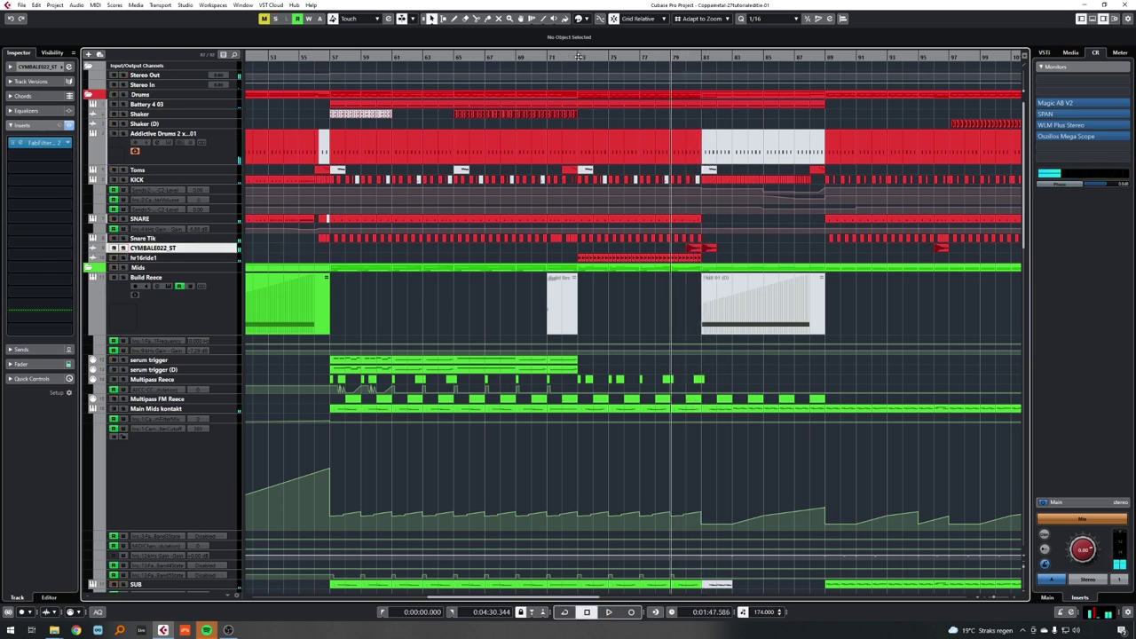
click(580, 57)
key(space)
click(137, 257)
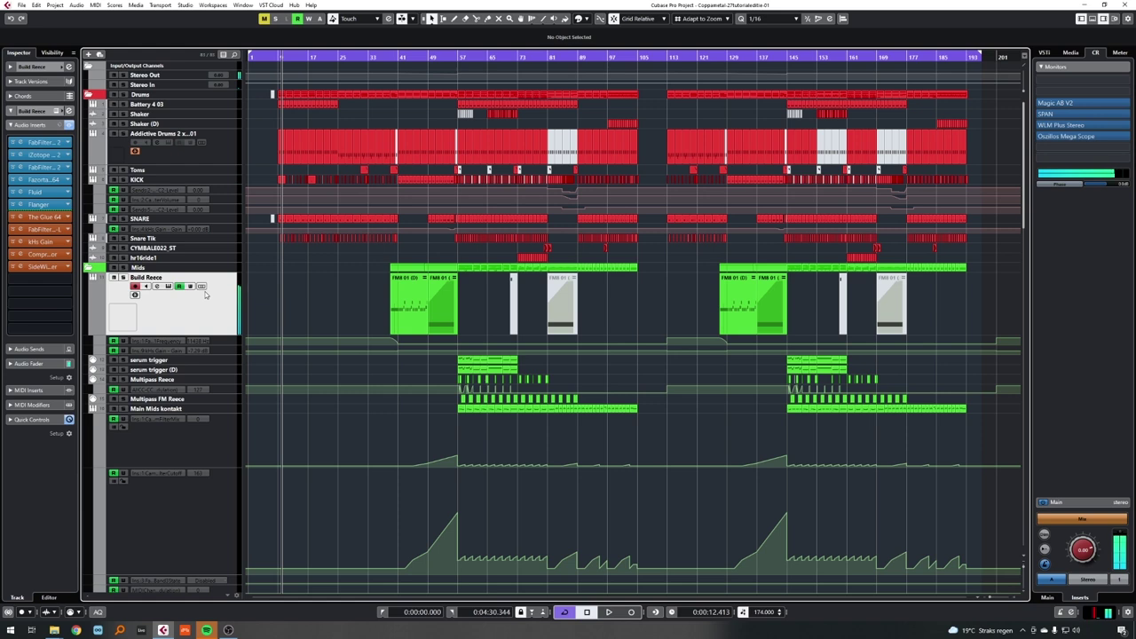
Step: Move the project cursor to about 0:01:02 (bar 45)
click(416, 57)
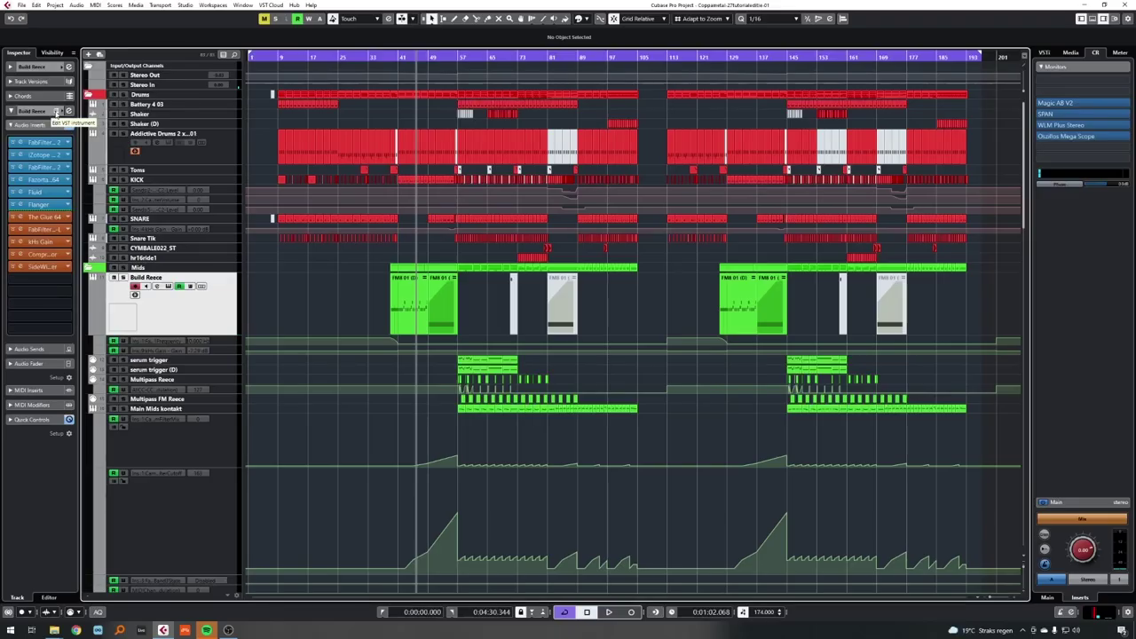
Step: Open Build Reece's FM8 instrument and switch to the Expert FM matrix view
click(55, 112)
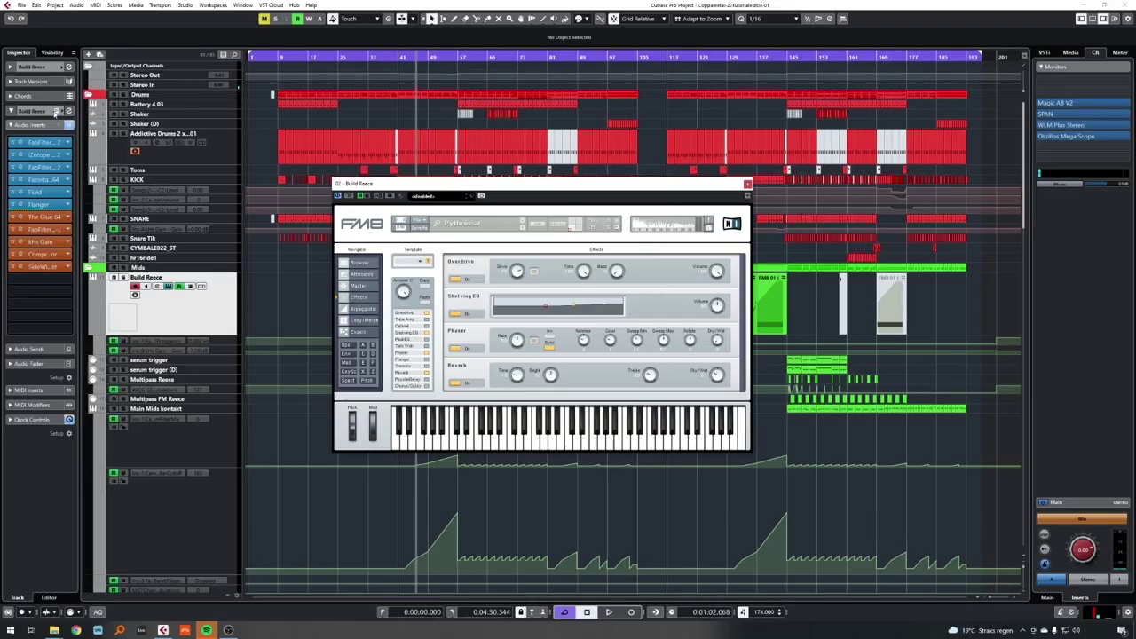
click(358, 331)
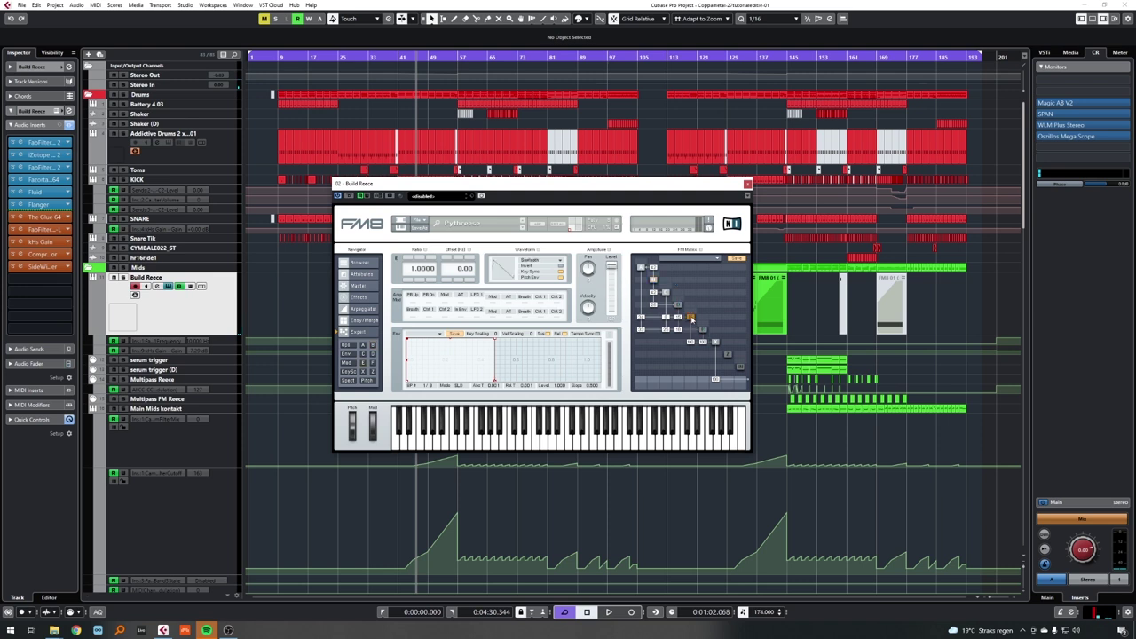
Step: Inspect an FM8 matrix operator showing a Sawtooth waveform at ratio 1.0000
click(692, 316)
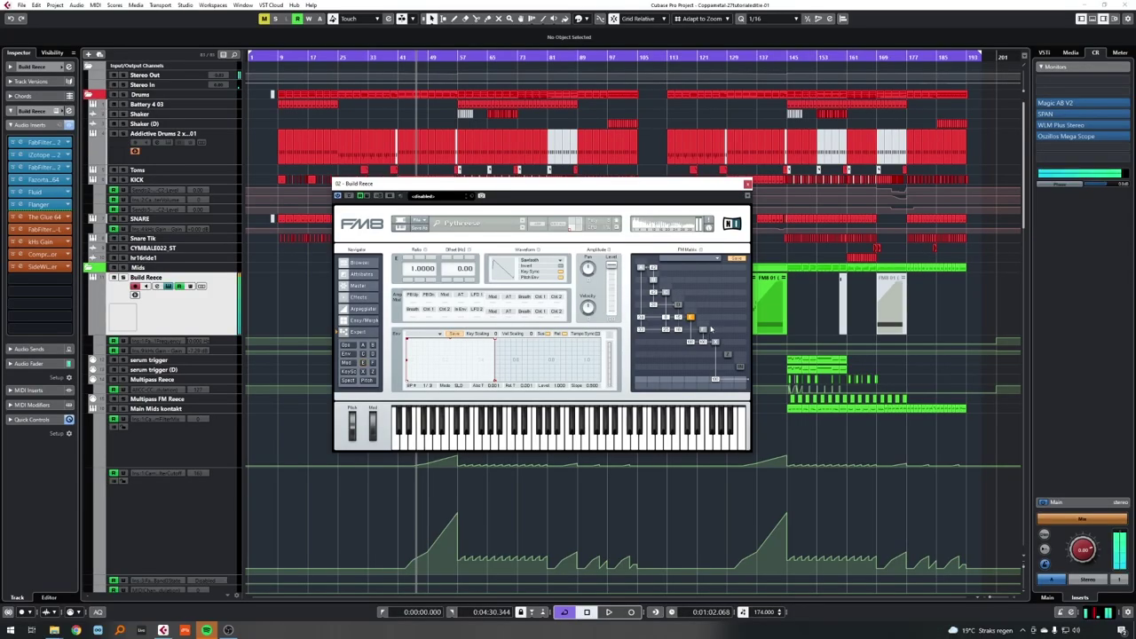
Step: Inspect the X operator in FM8's matrix to view its noise and saturator settings
click(679, 306)
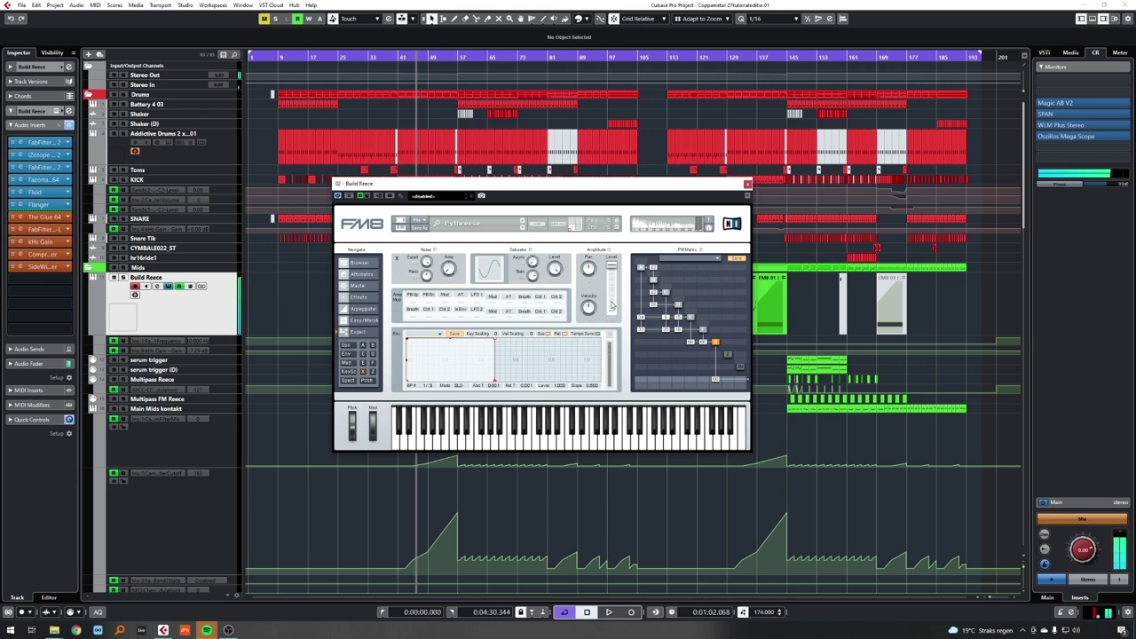
Step: Toggle FM8's Phaser off and back on, check the Master output page, then close FM8
click(361, 298)
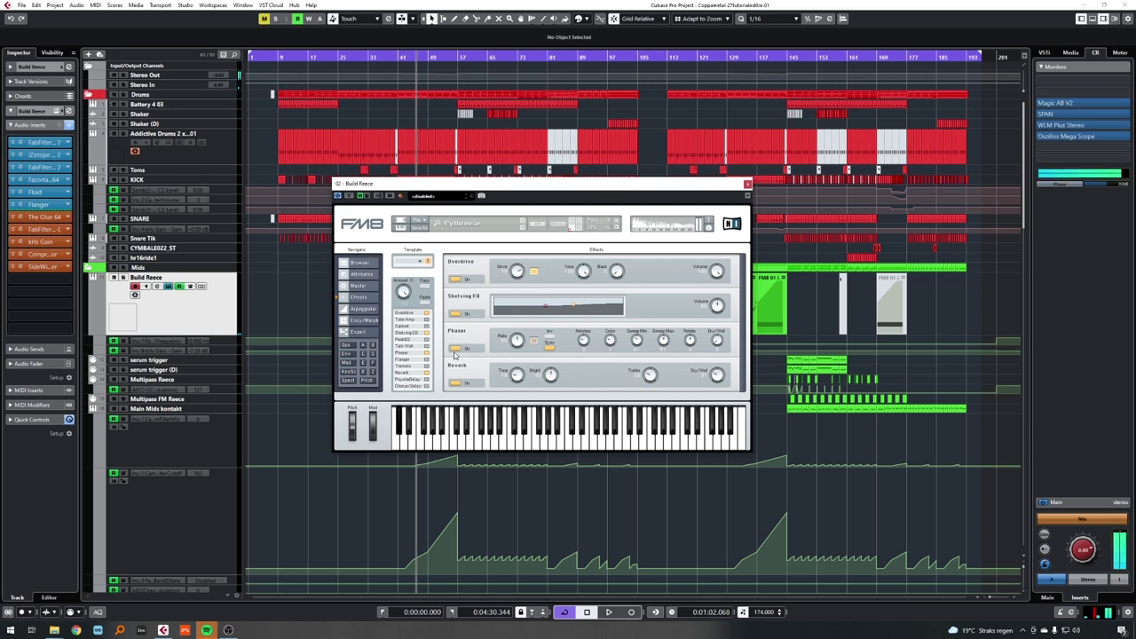
click(426, 353)
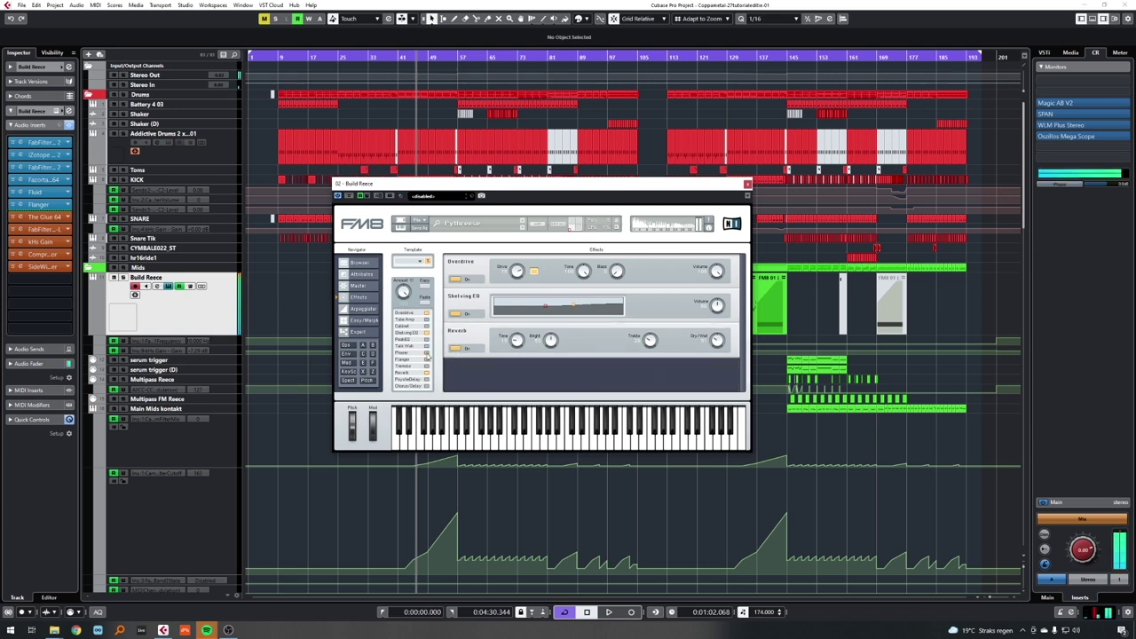
click(426, 352)
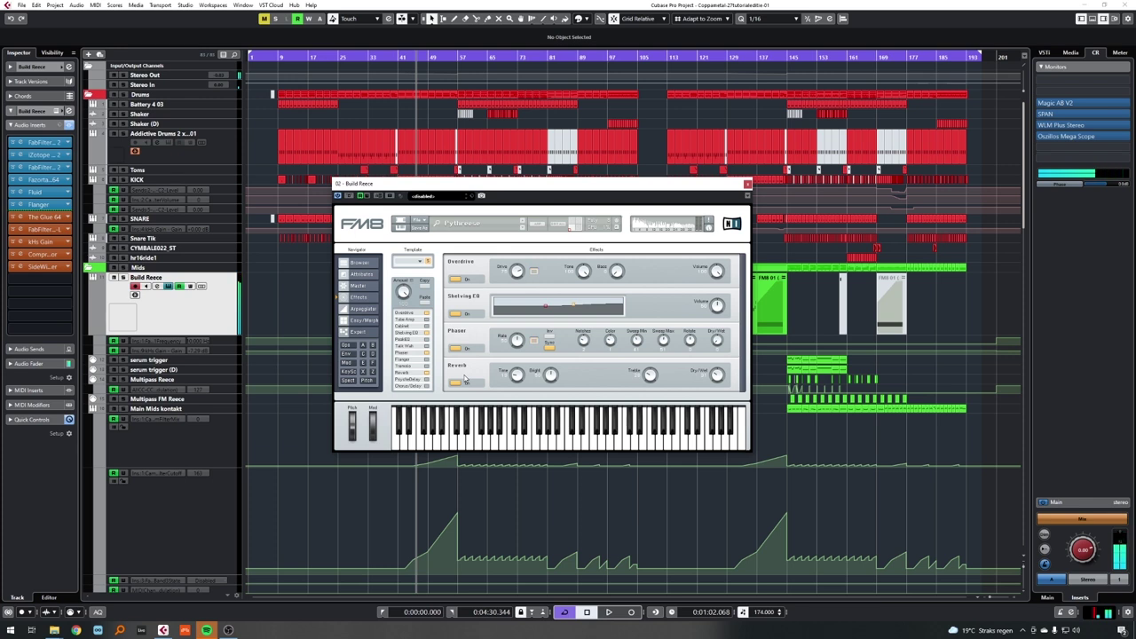
click(353, 285)
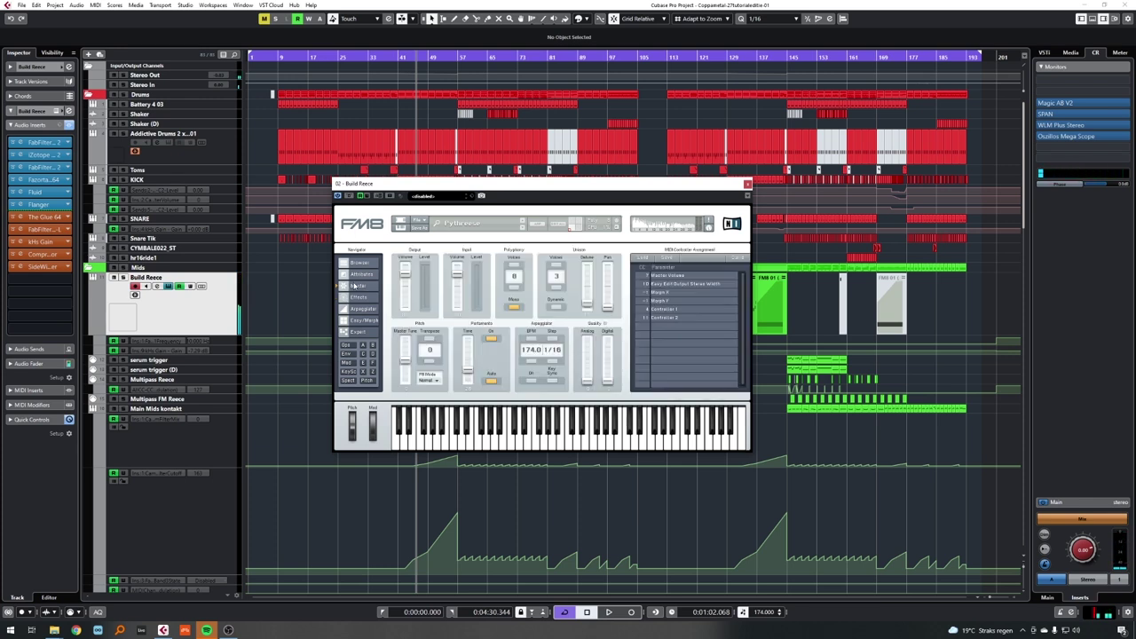
click(747, 185)
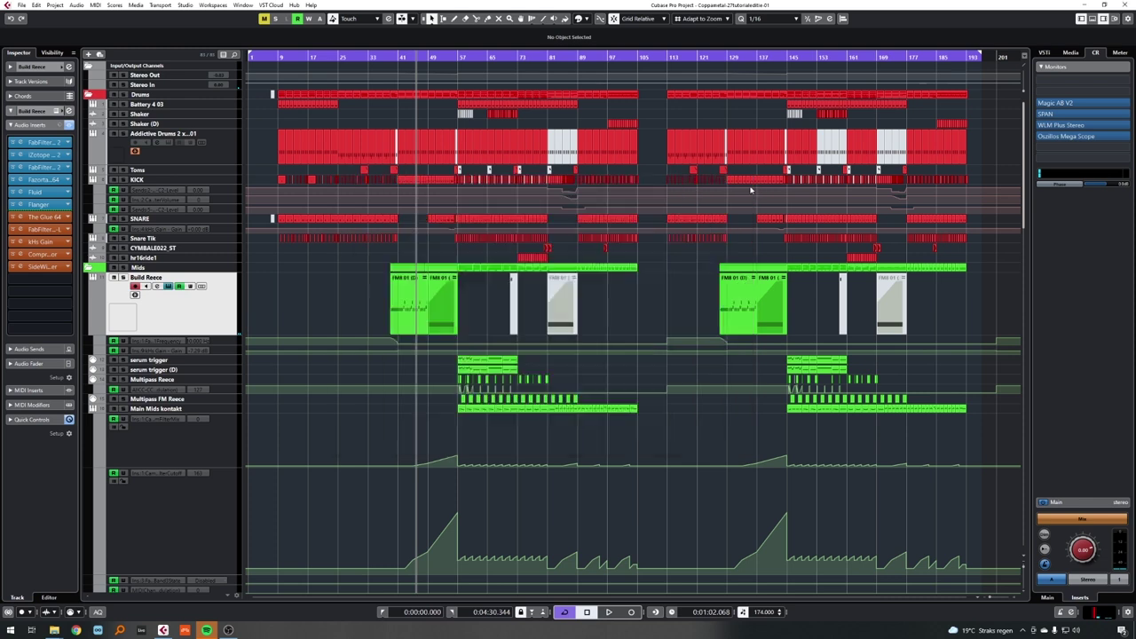
Step: Open Build Reece's Pro-Q 2 insert and play the project from earlier in the build
click(22, 142)
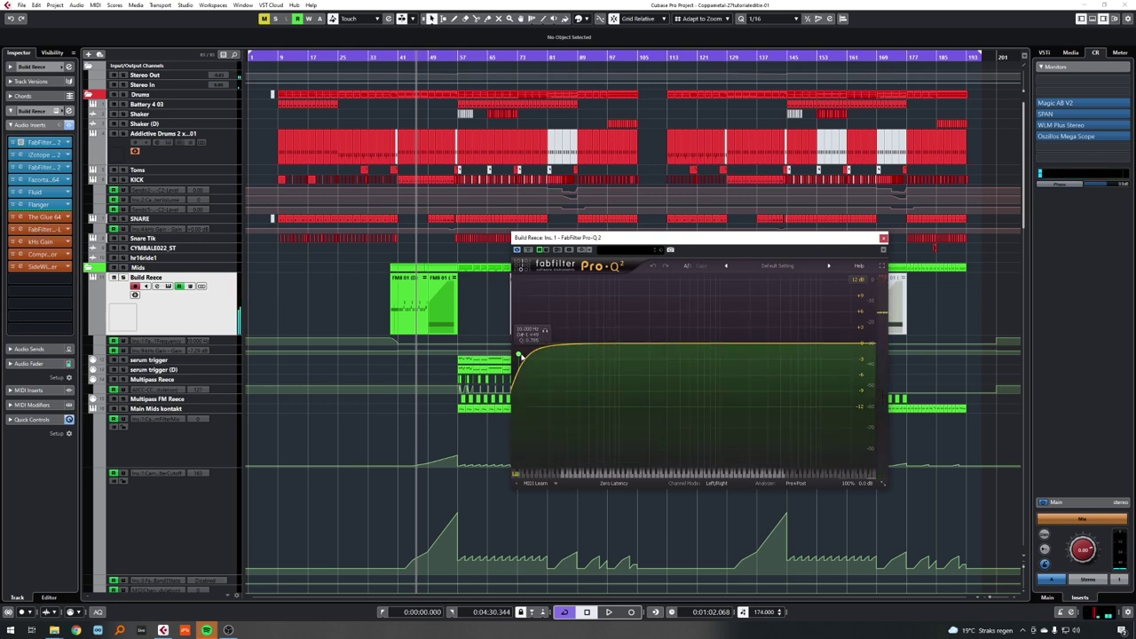
scroll(391, 59, up, 4)
double_click(383, 56)
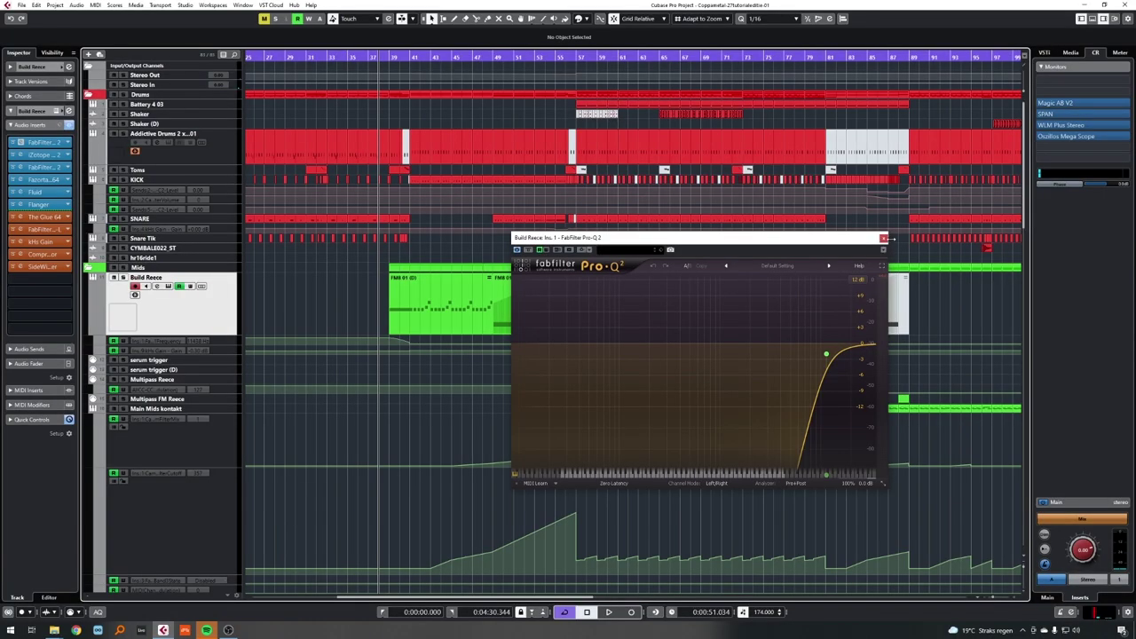
Step: Swap Pro-Q 2 for the Trash 2 insert and browse its Stage 1 distortion types during playback
click(883, 238)
click(18, 156)
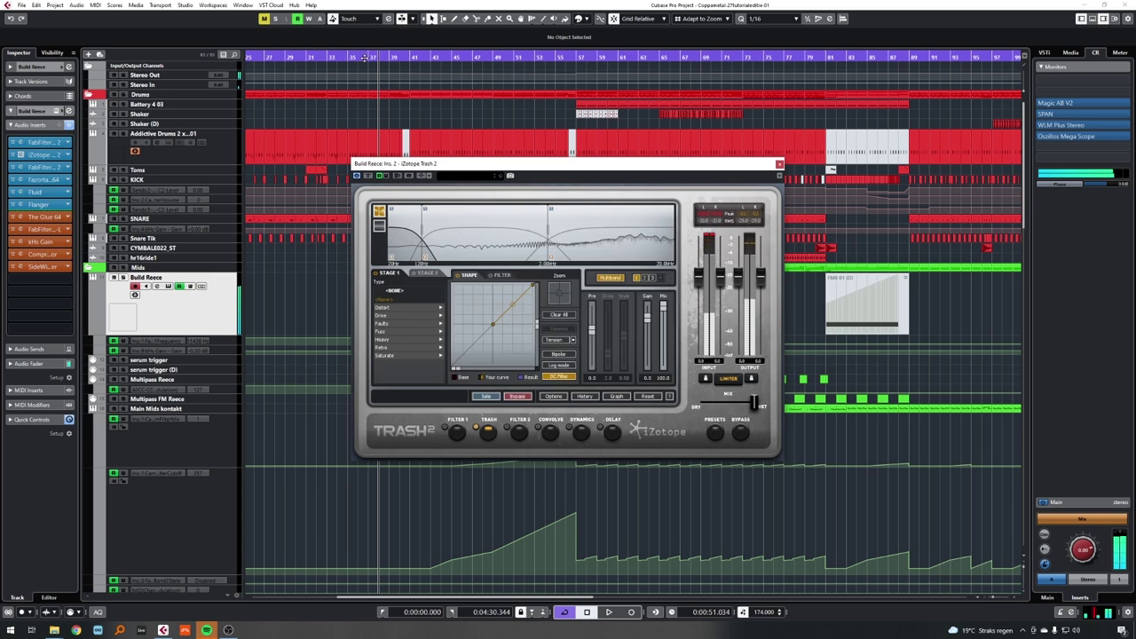
click(427, 66)
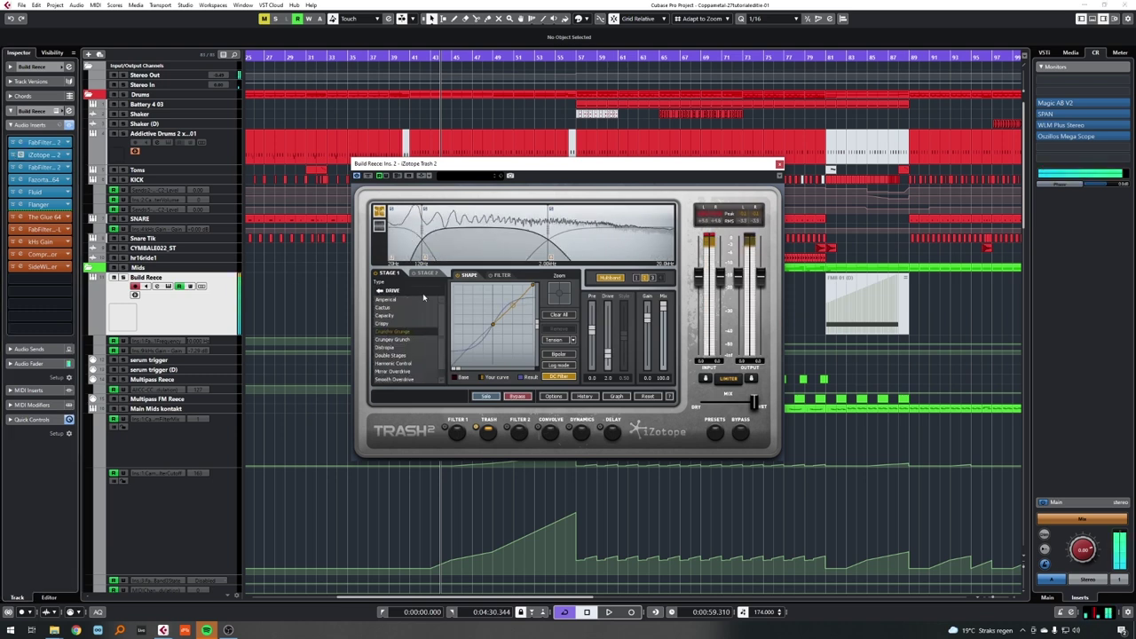
click(571, 248)
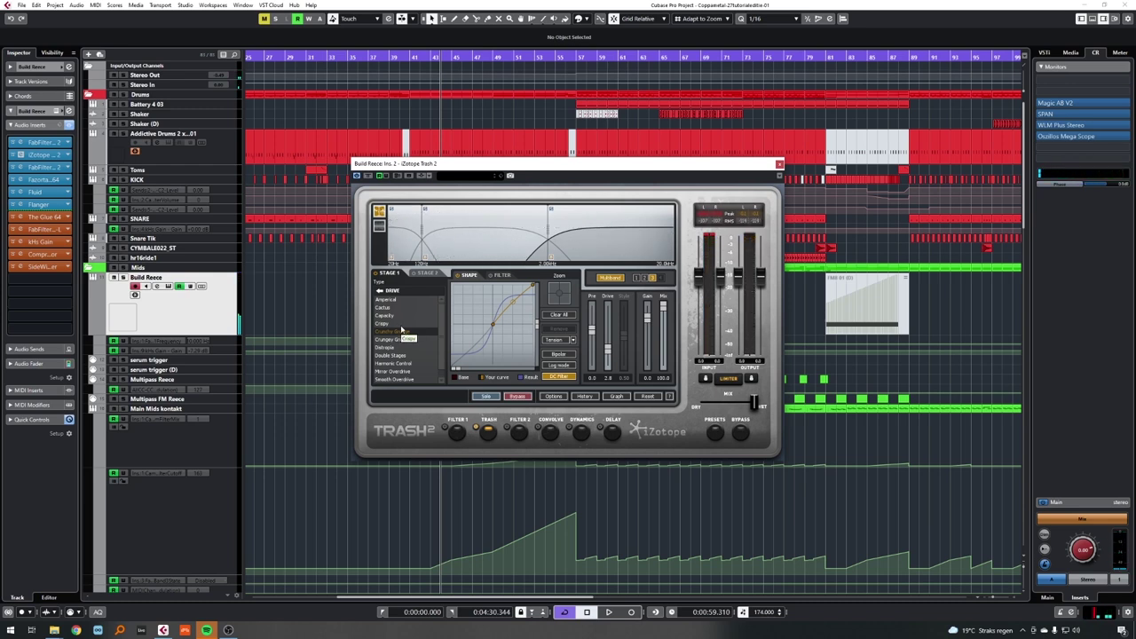
click(385, 295)
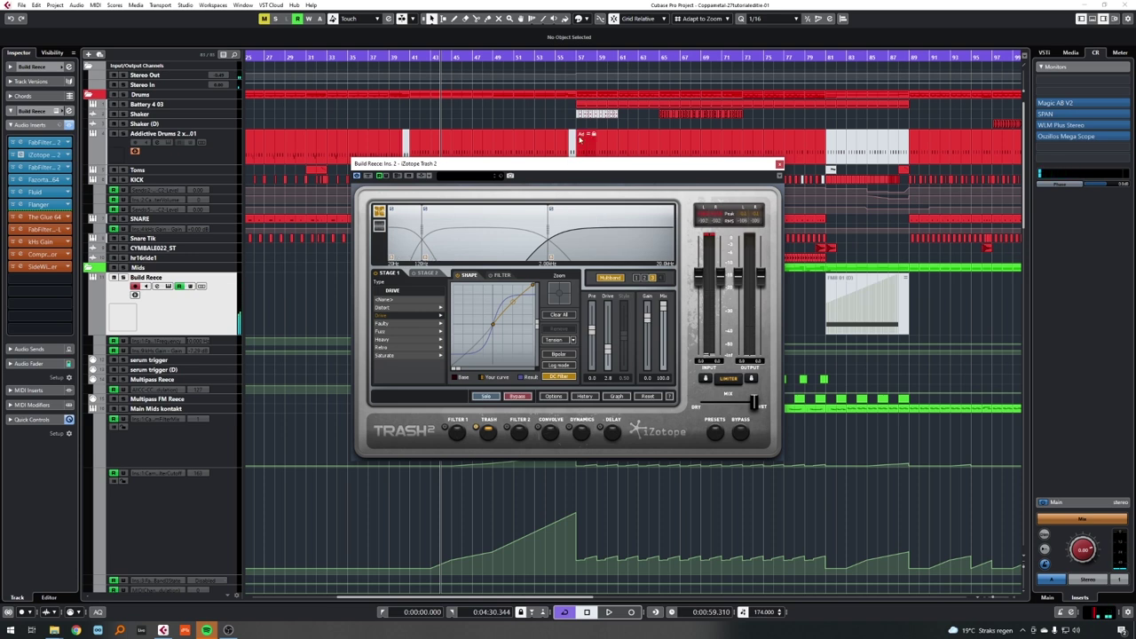
Step: Close Trash 2, then review and close the third-insert Pro-Q 2 and the Fazortan phaser
click(778, 165)
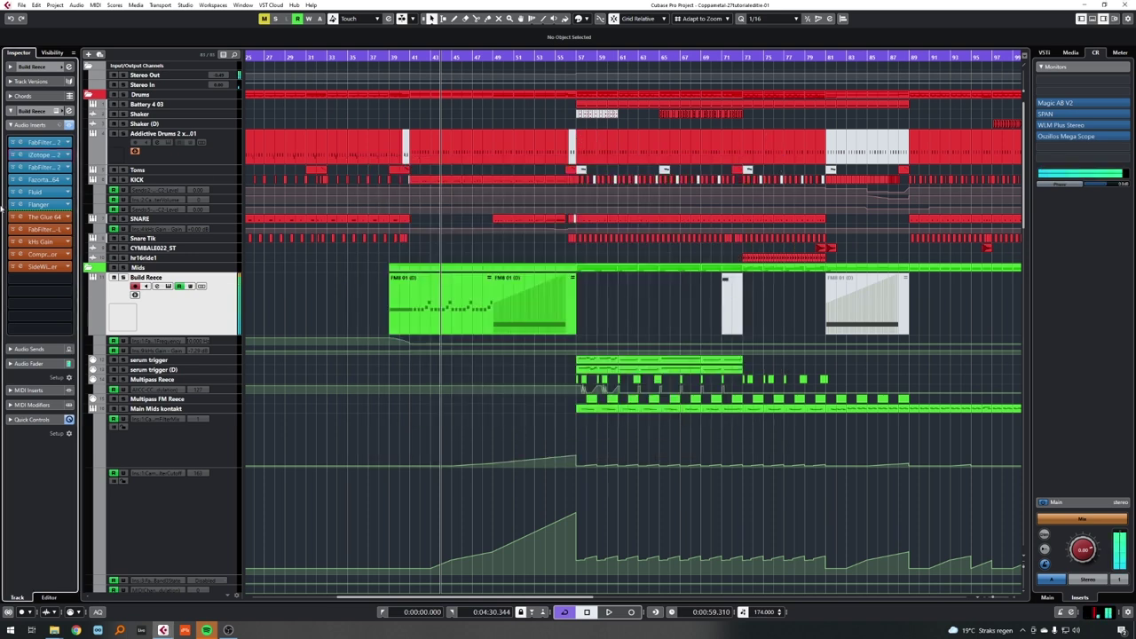
click(22, 172)
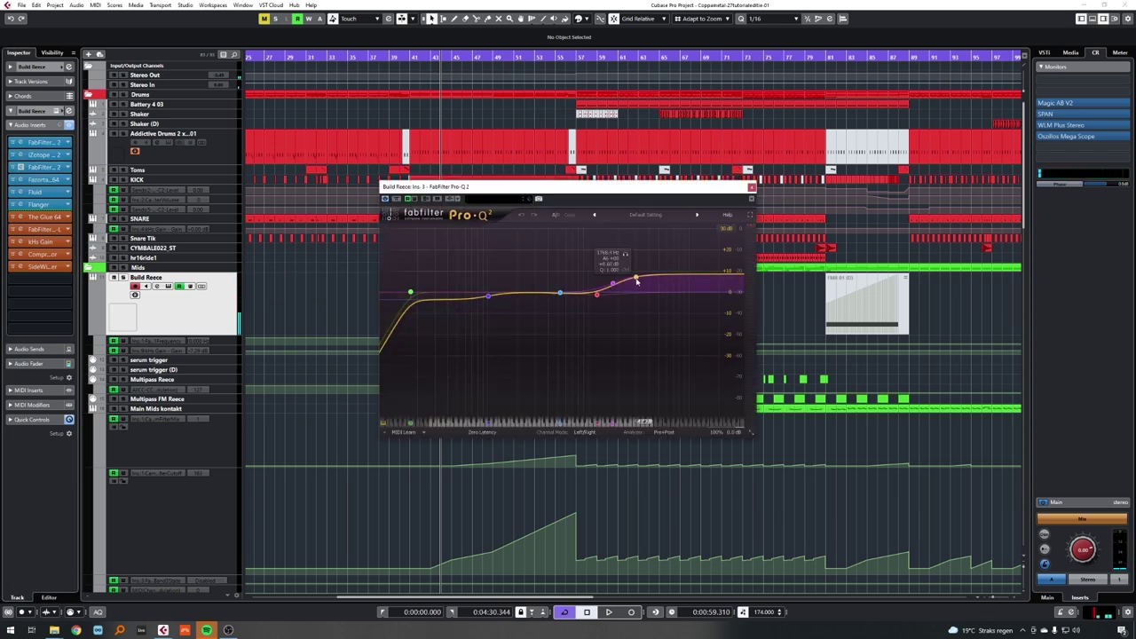
click(751, 188)
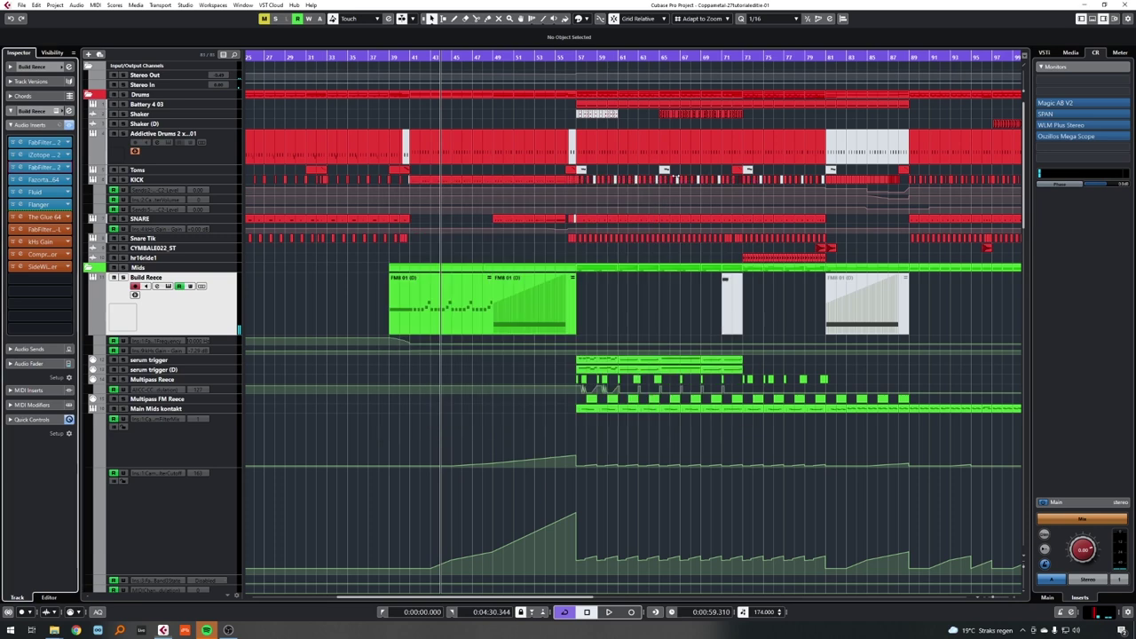
click(21, 182)
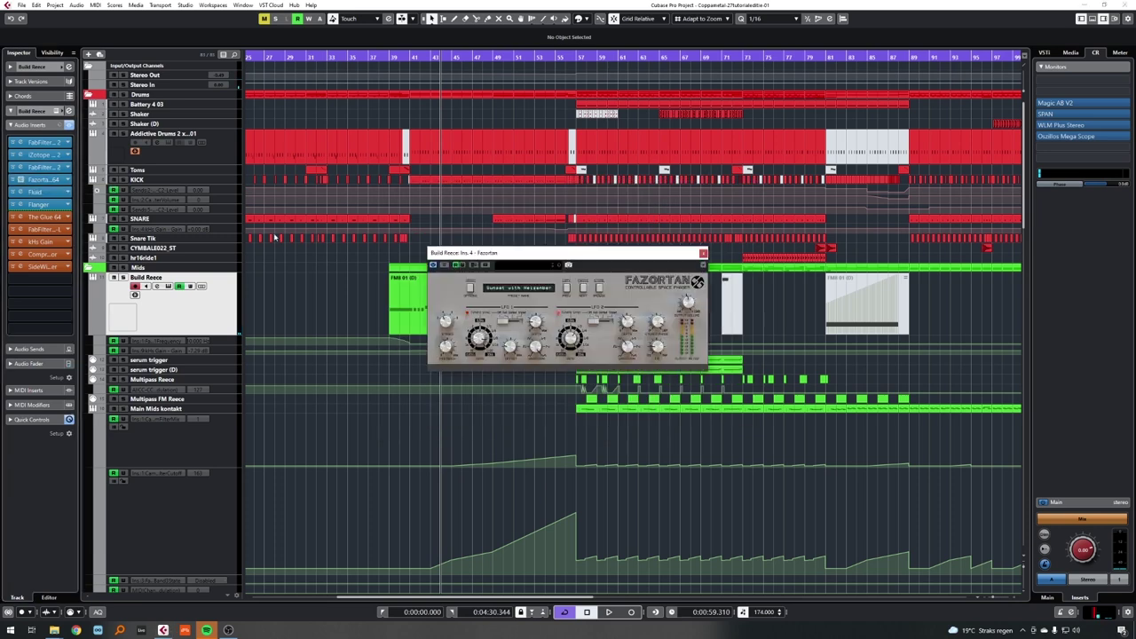
click(703, 254)
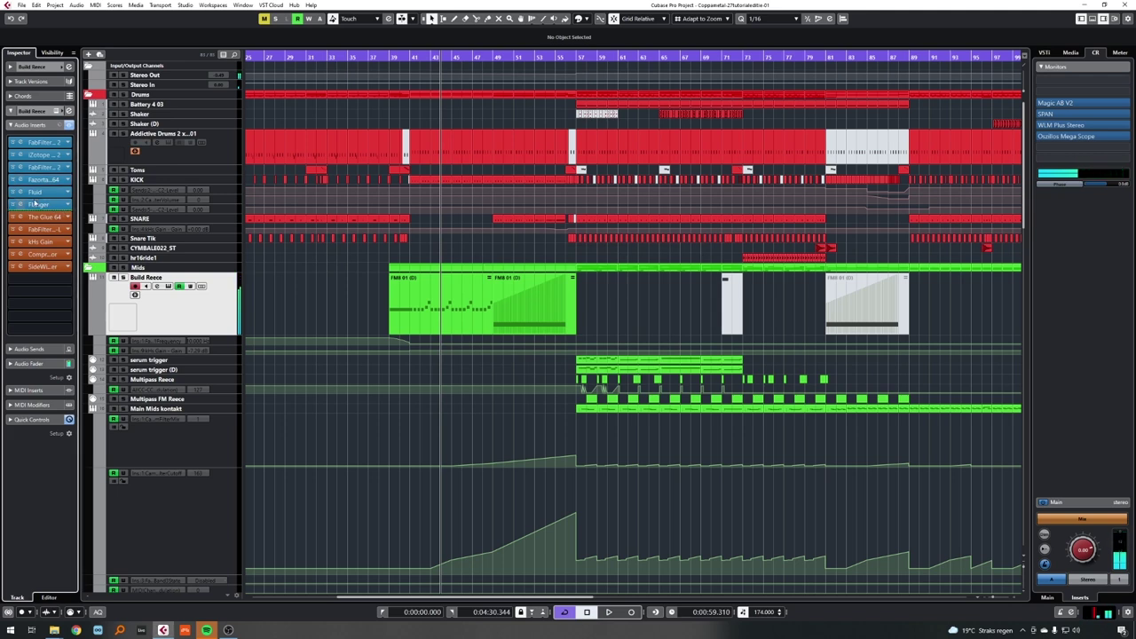
Step: Open Build Reece's Fluid chorus insert and nudge its window slightly up and left
click(23, 193)
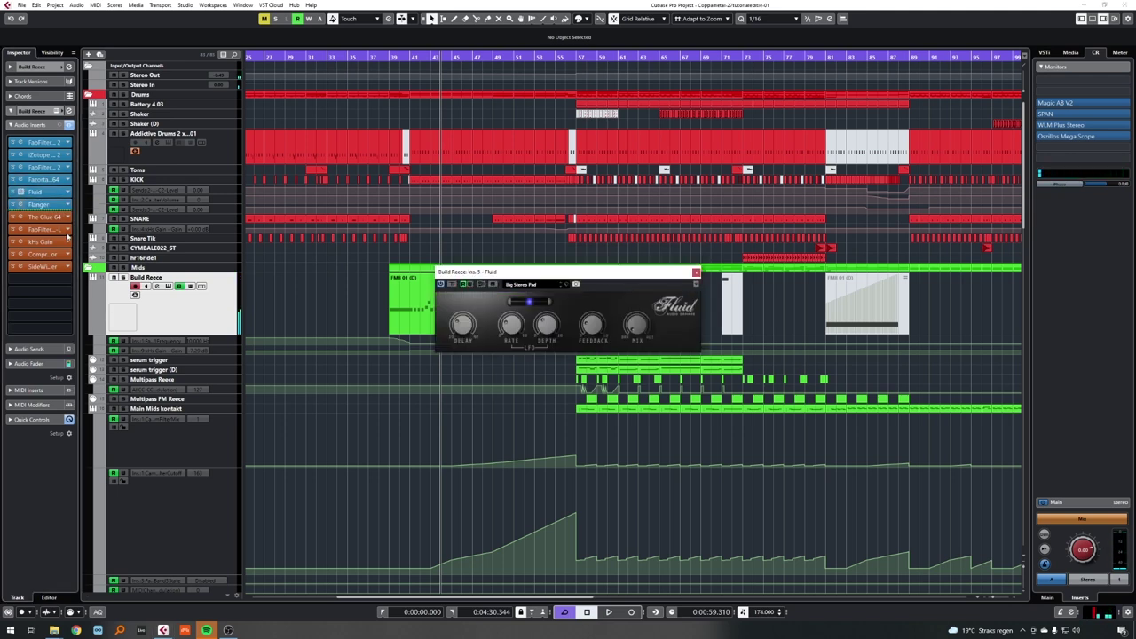
drag(599, 275, 561, 265)
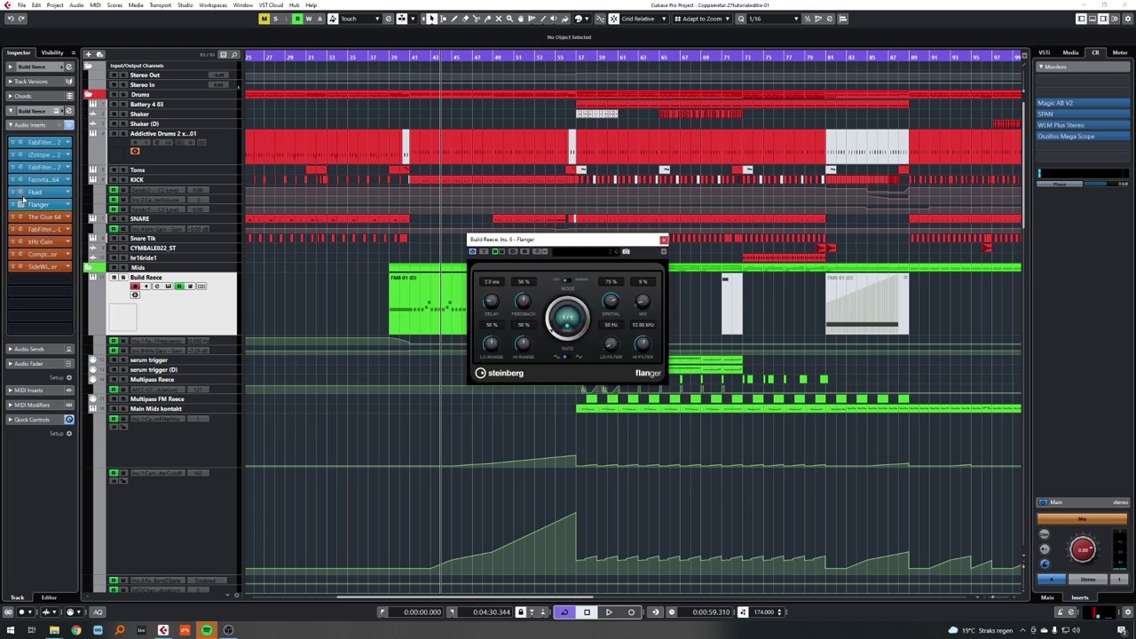
Step: Open and close the Flanger window, then The Glue compressor window, in turn
click(20, 208)
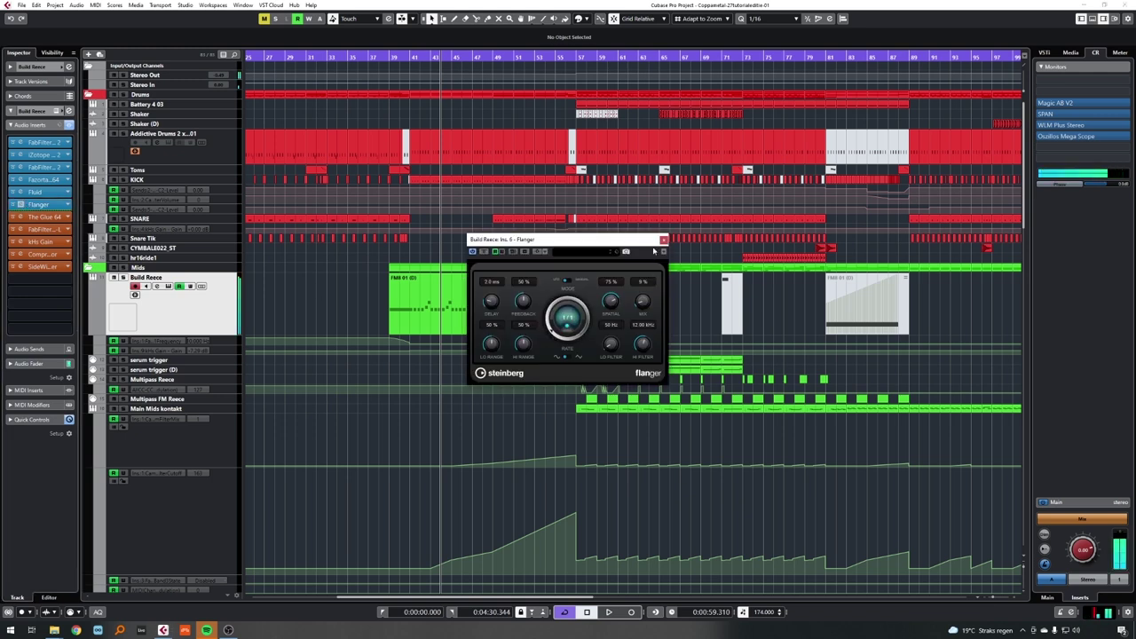
click(663, 240)
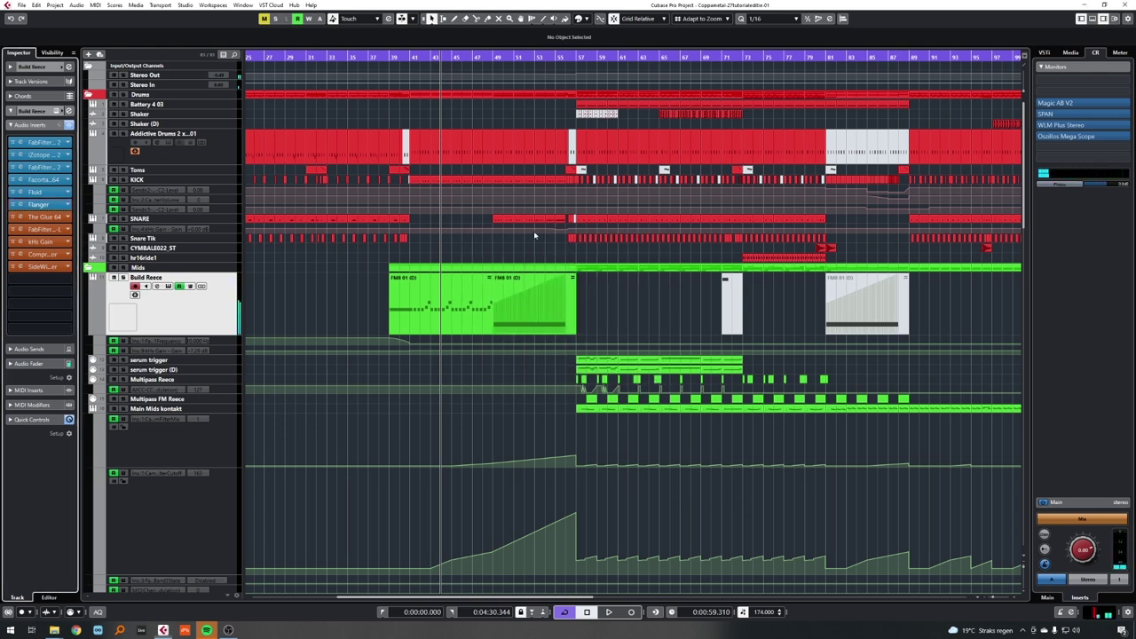
click(45, 216)
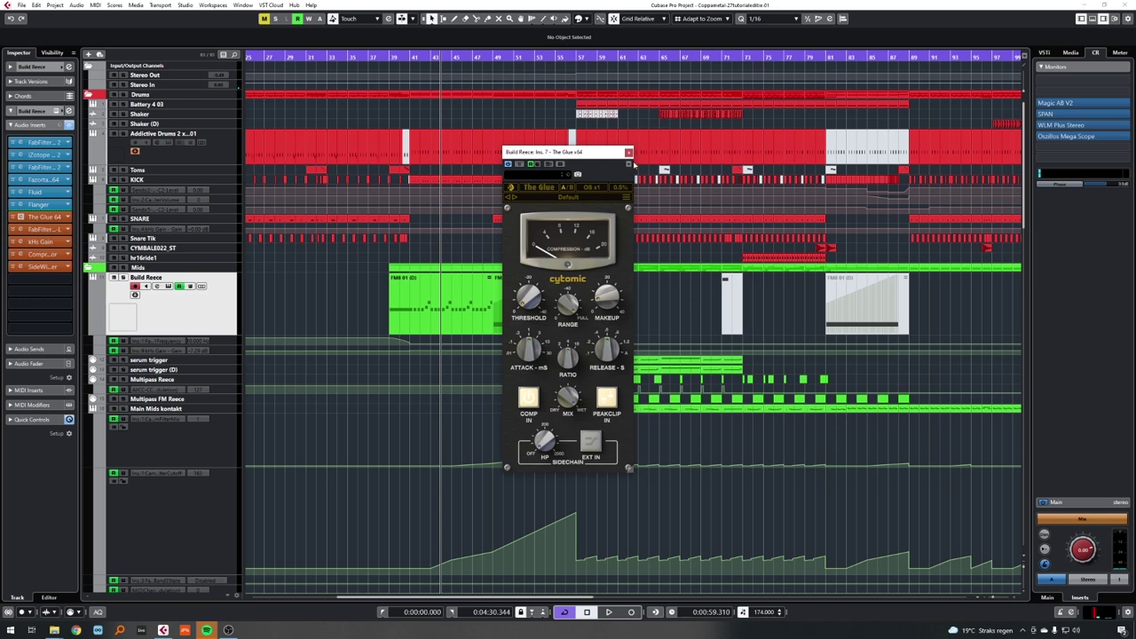
click(629, 152)
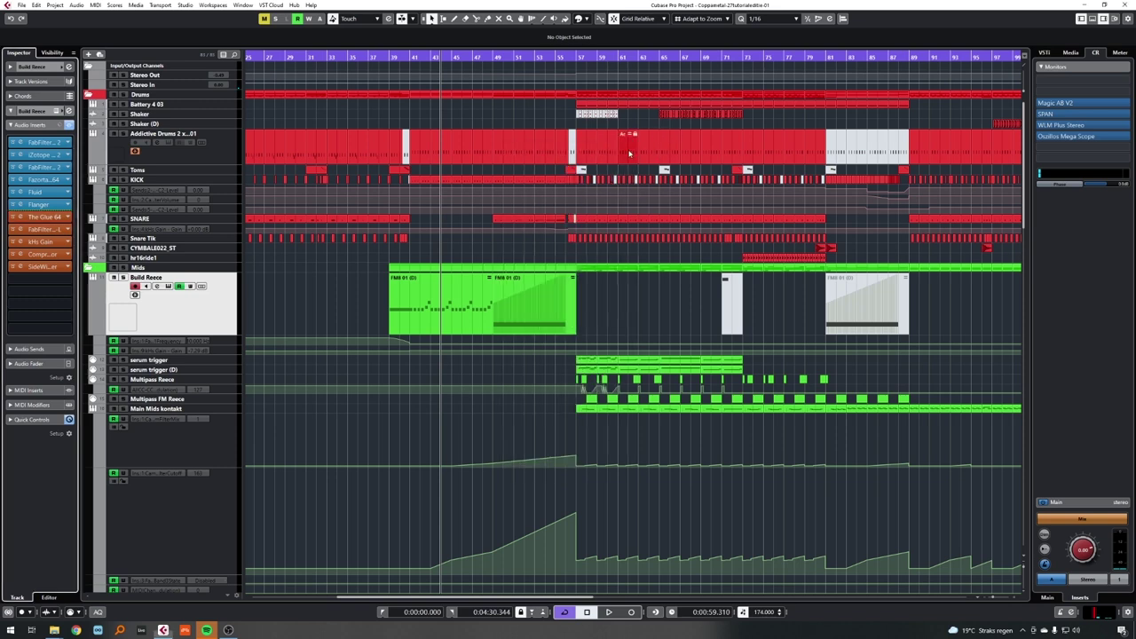
click(27, 229)
drag(636, 247, 569, 230)
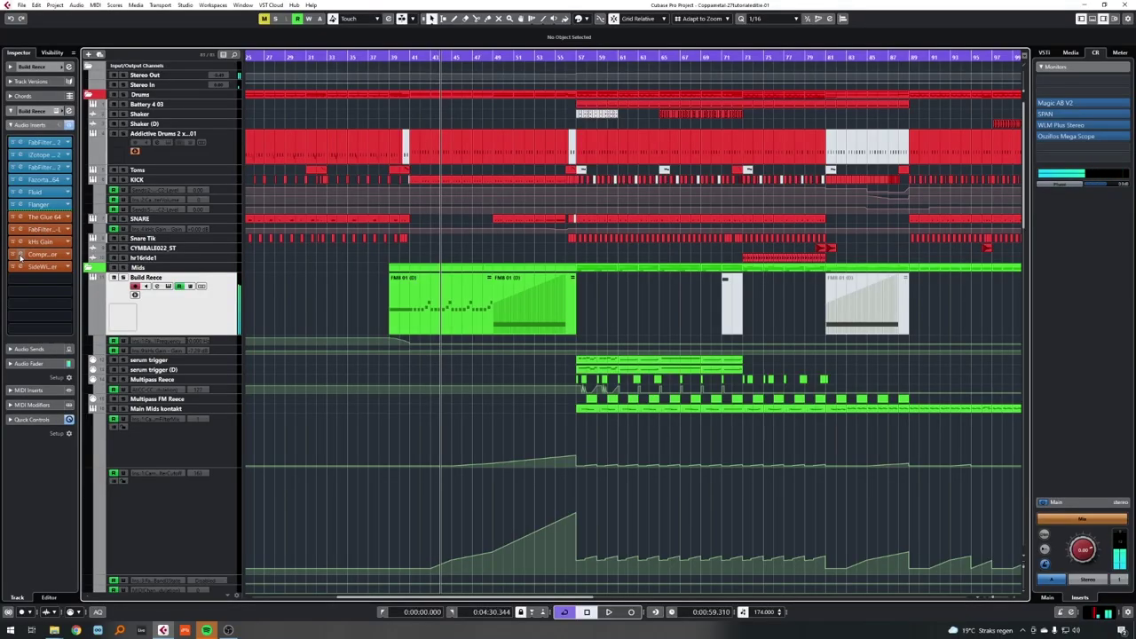
click(21, 255)
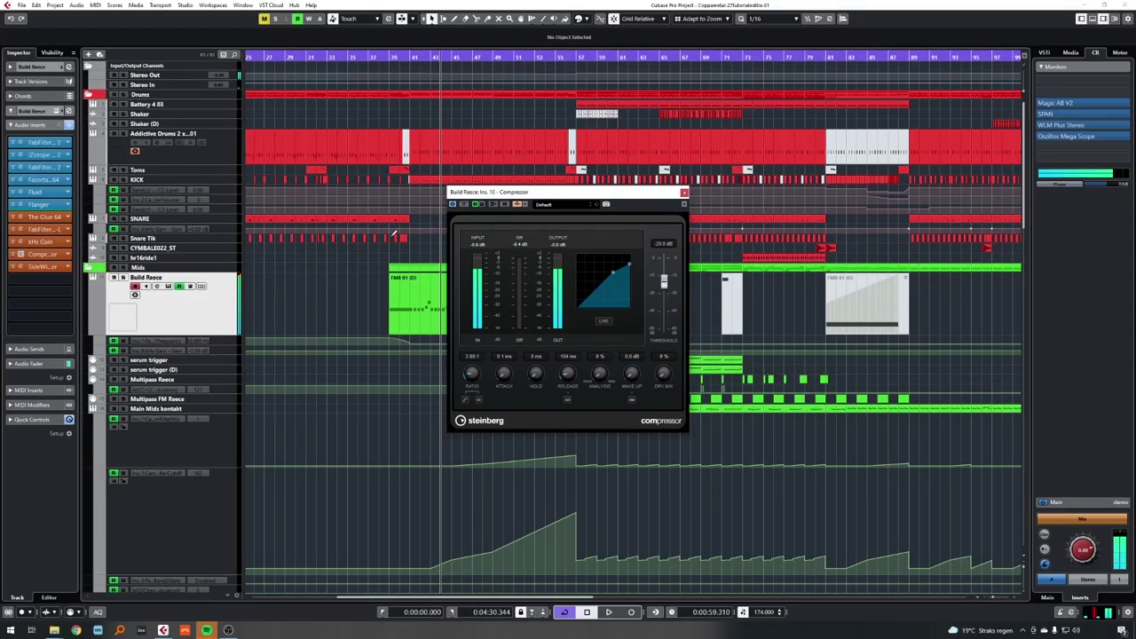
key(space)
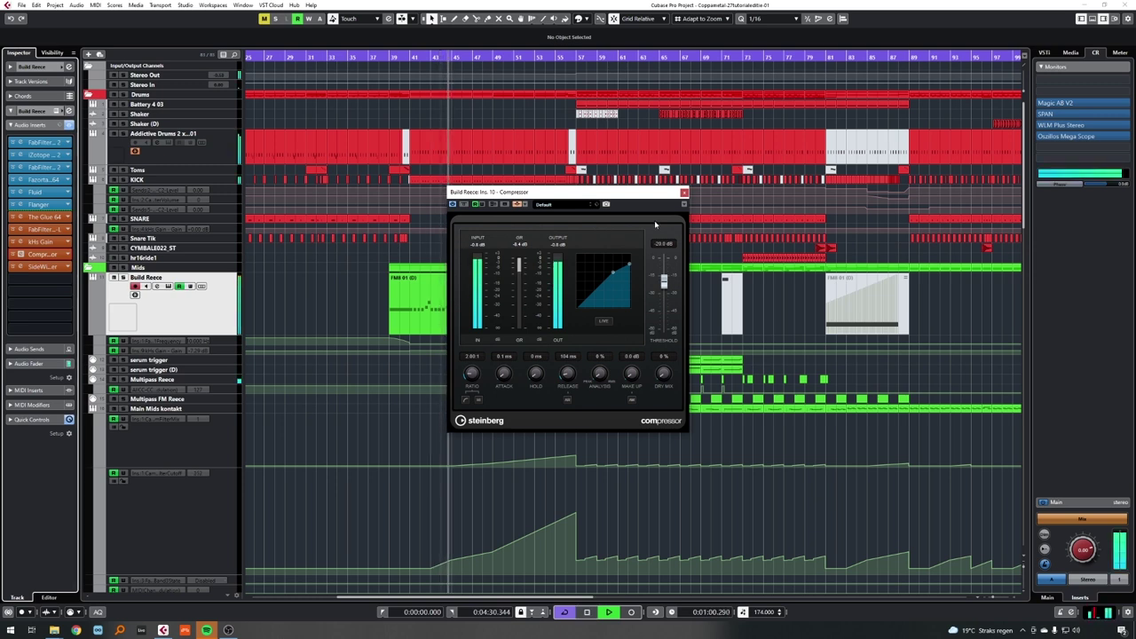
click(530, 203)
click(530, 204)
click(684, 193)
key(space)
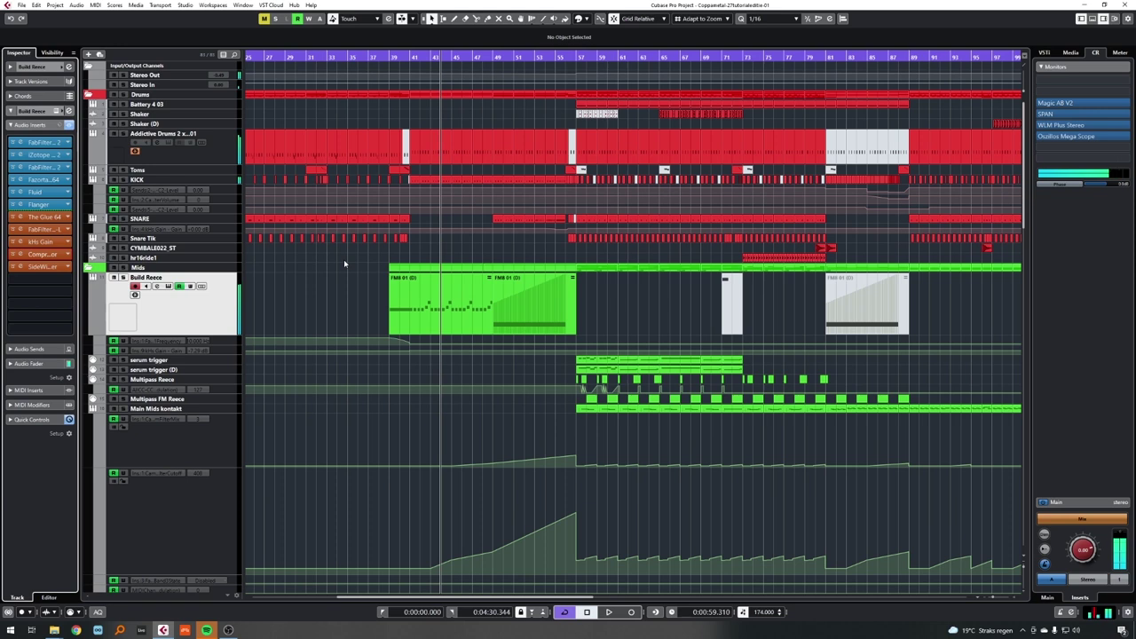
click(41, 268)
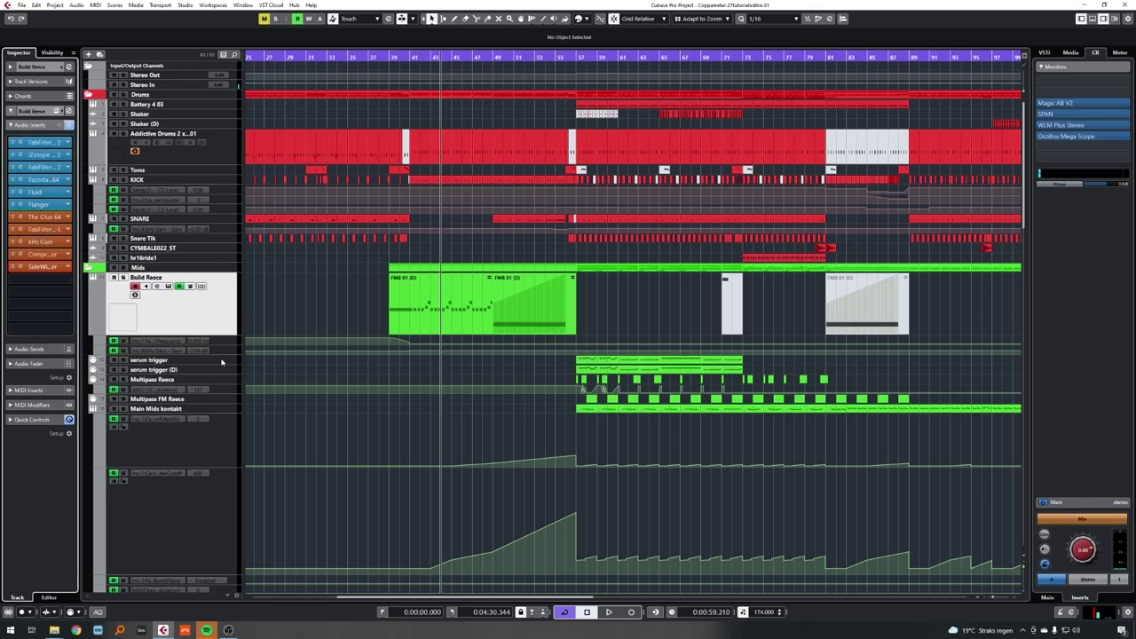
Step: Step through serum trigger, serum trigger (D) and Multipass Reece settings, then scroll the track list down
click(222, 362)
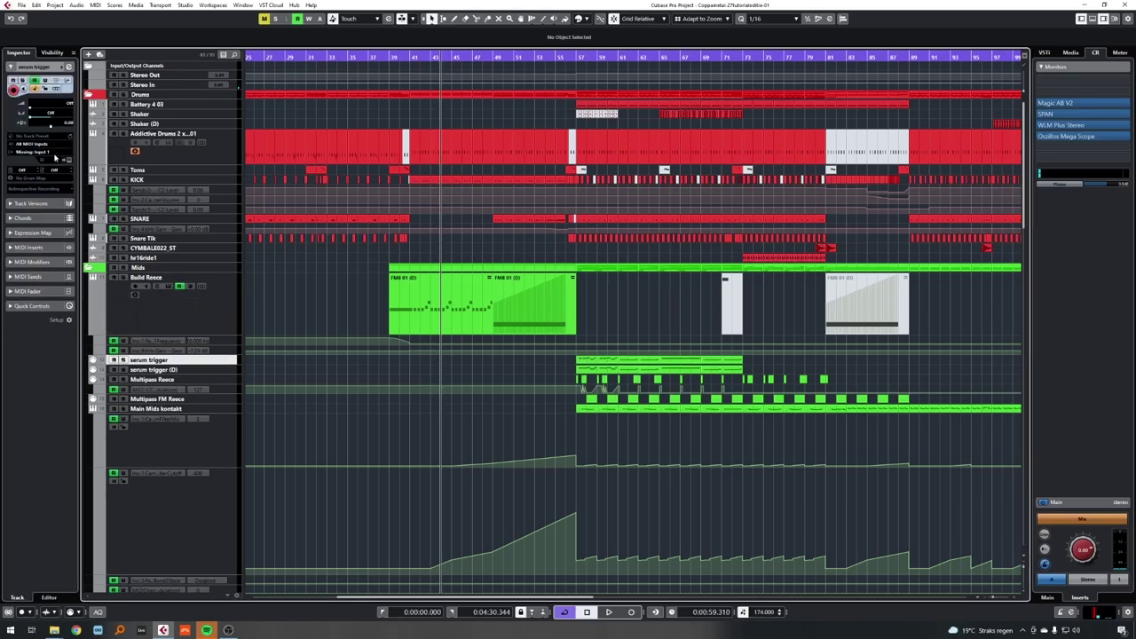
click(222, 370)
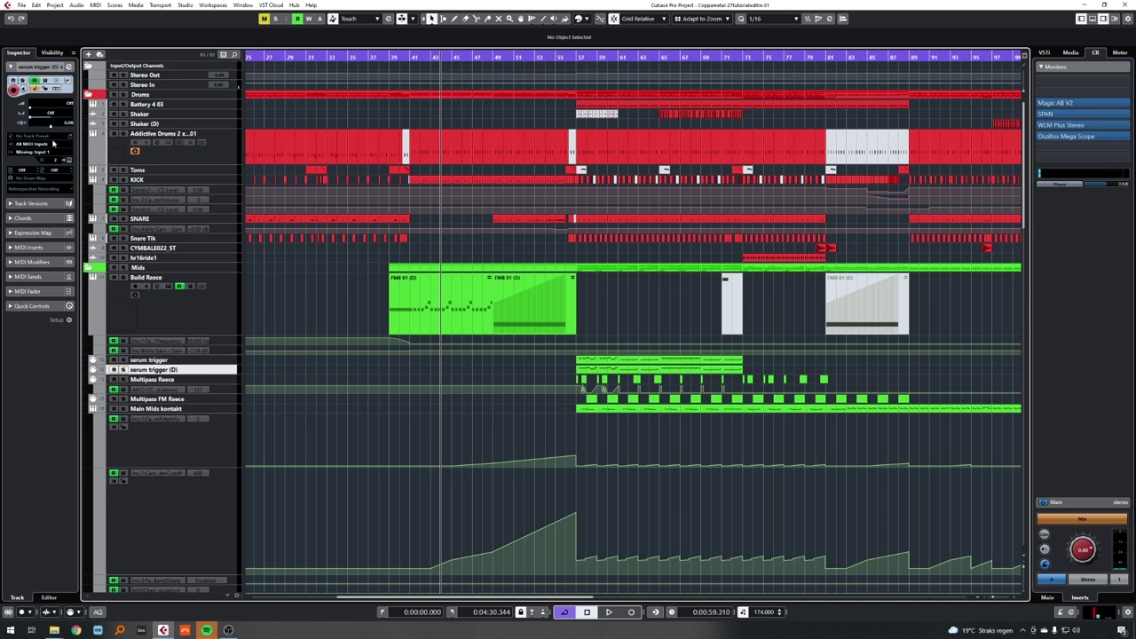
click(219, 381)
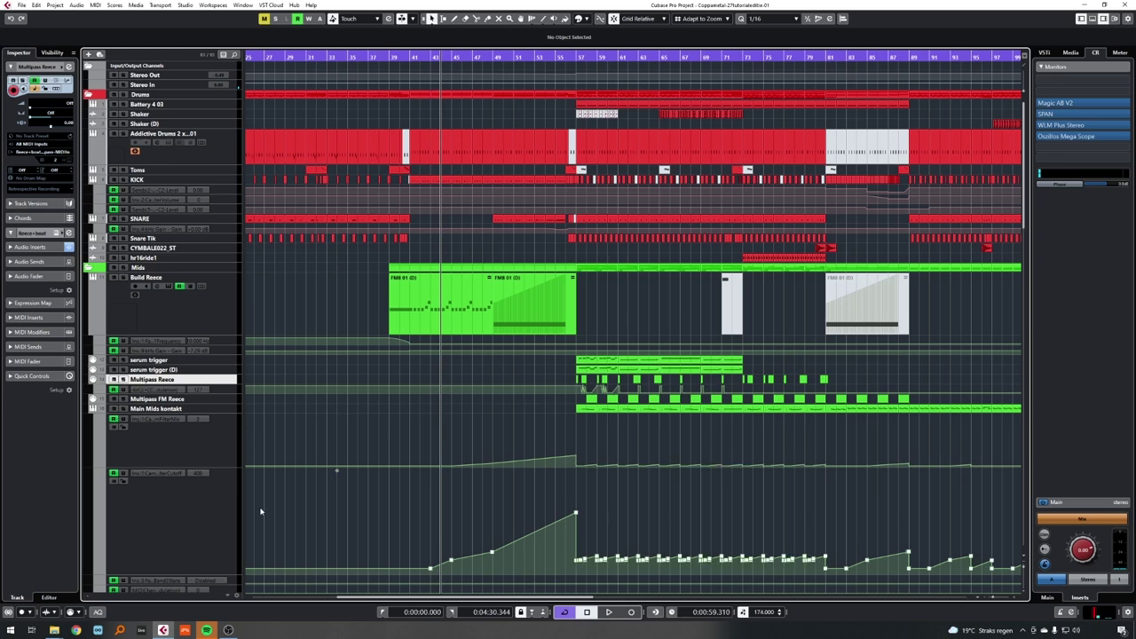
scroll(260, 511, down, 15)
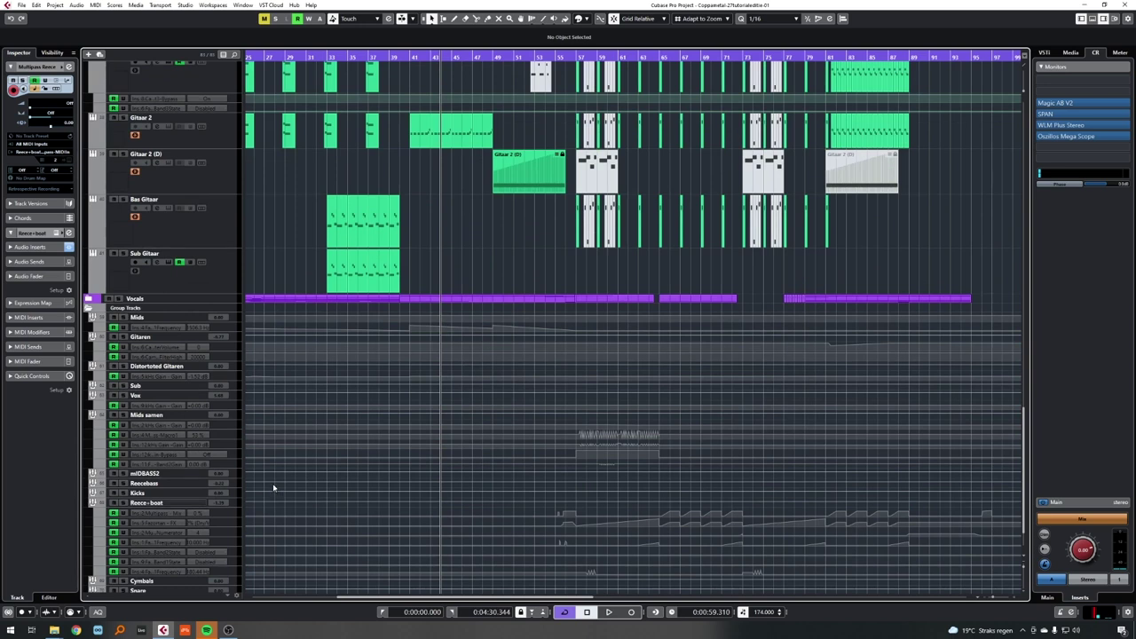
Step: Select and solo Reece-boat, play from bar 57, then restart the section
click(166, 505)
click(124, 502)
click(577, 57)
key(space)
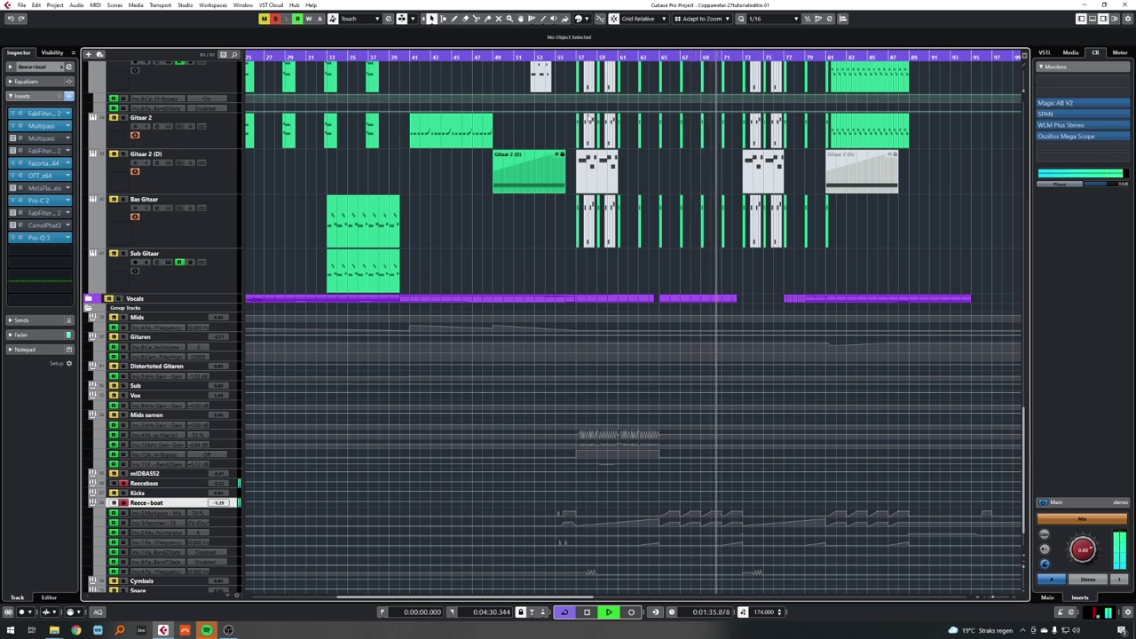
click(592, 55)
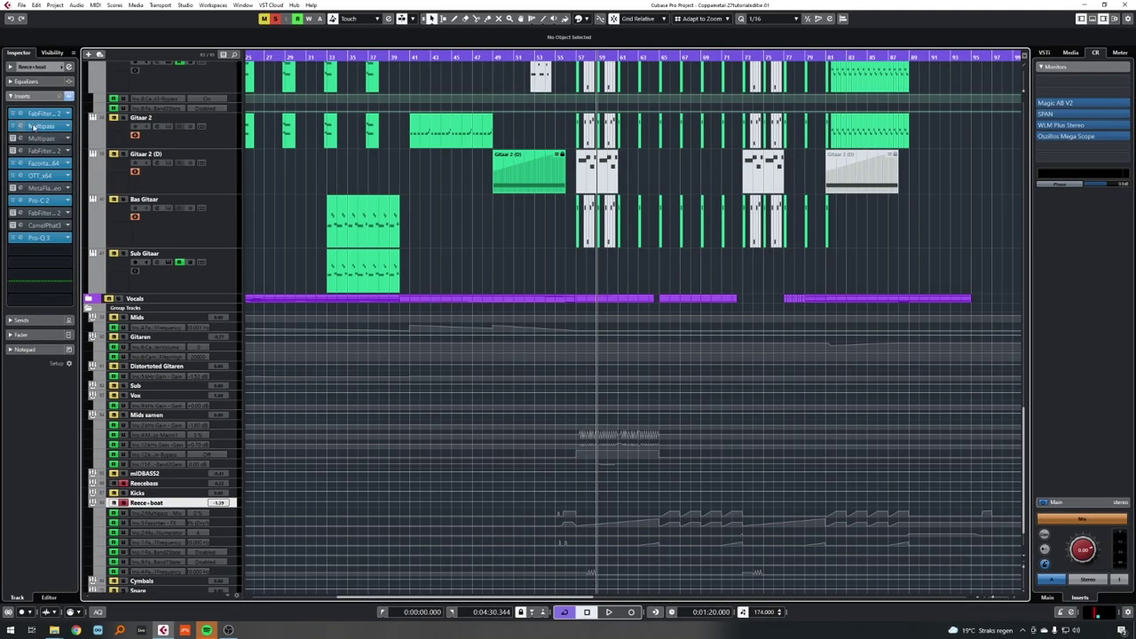
Step: Open Reece-boat's Multipass insert to view its 4/16 LFO and 250 Hz band split
click(32, 126)
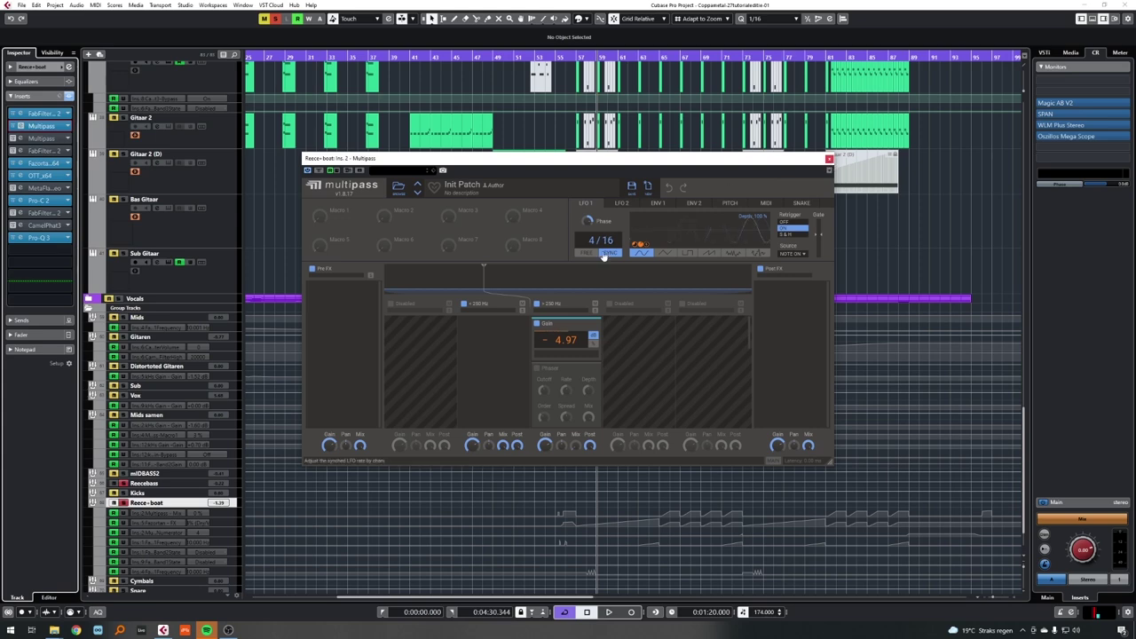
Step: Close Multipass, scroll the track list to the top and zoom the arrangement around bar 57
click(829, 162)
scroll(739, 258, up, 15)
scroll(739, 258, up, 4)
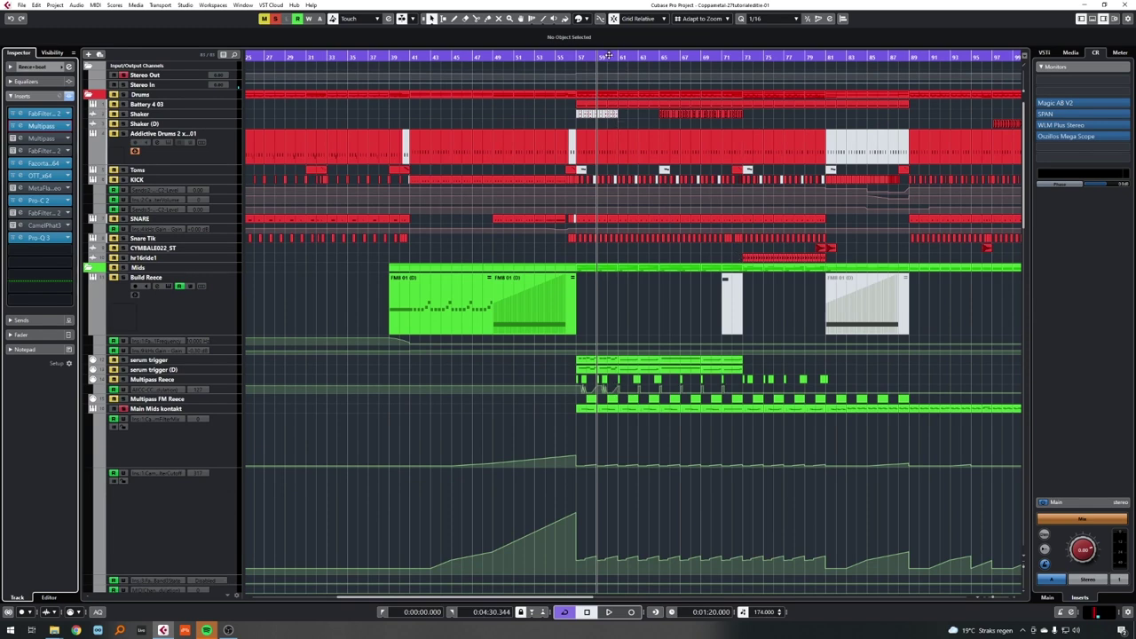
drag(609, 57, 611, 154)
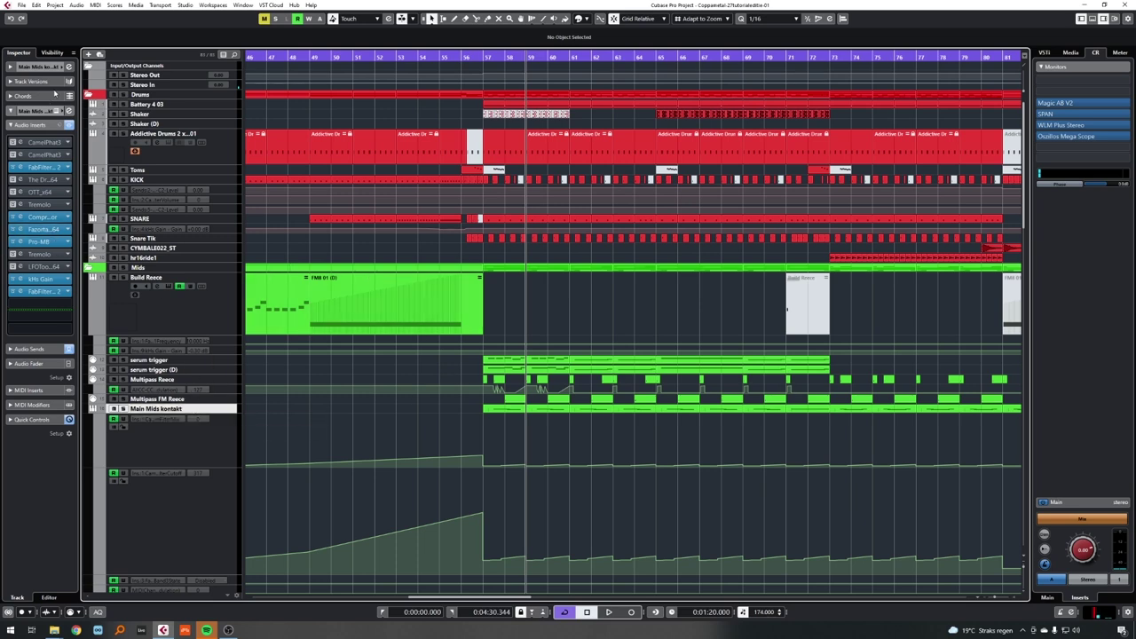
Step: Raise the first FM8 instrument's cutoff in Main Mids kontakt's Kontakt to about 2590 Hz, then close Kontakt
click(56, 110)
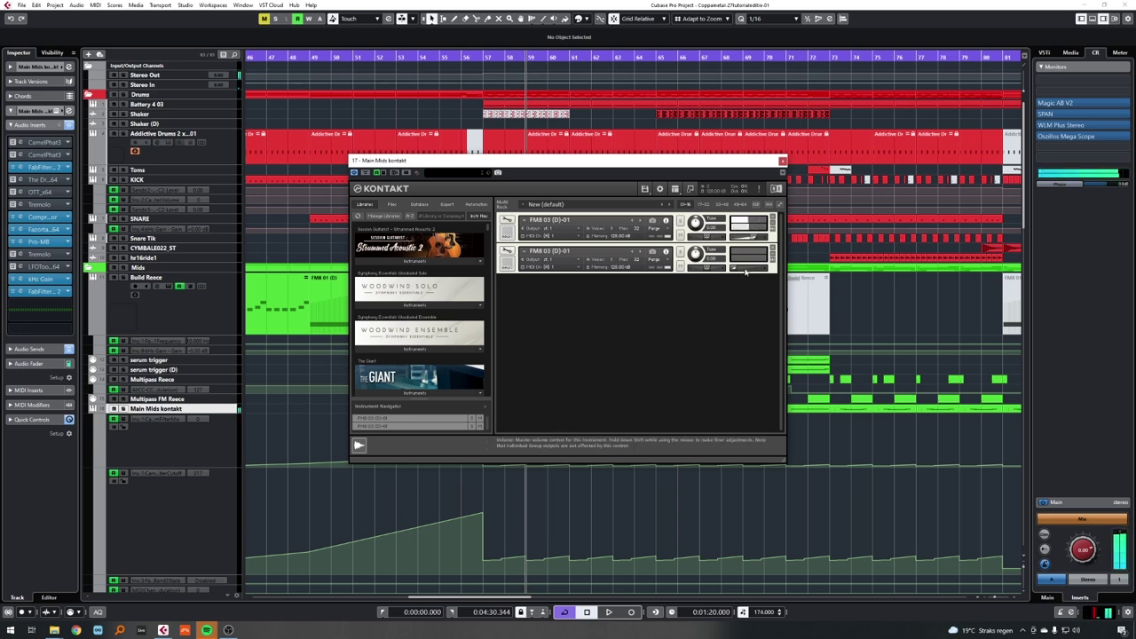
mouse_move(757, 276)
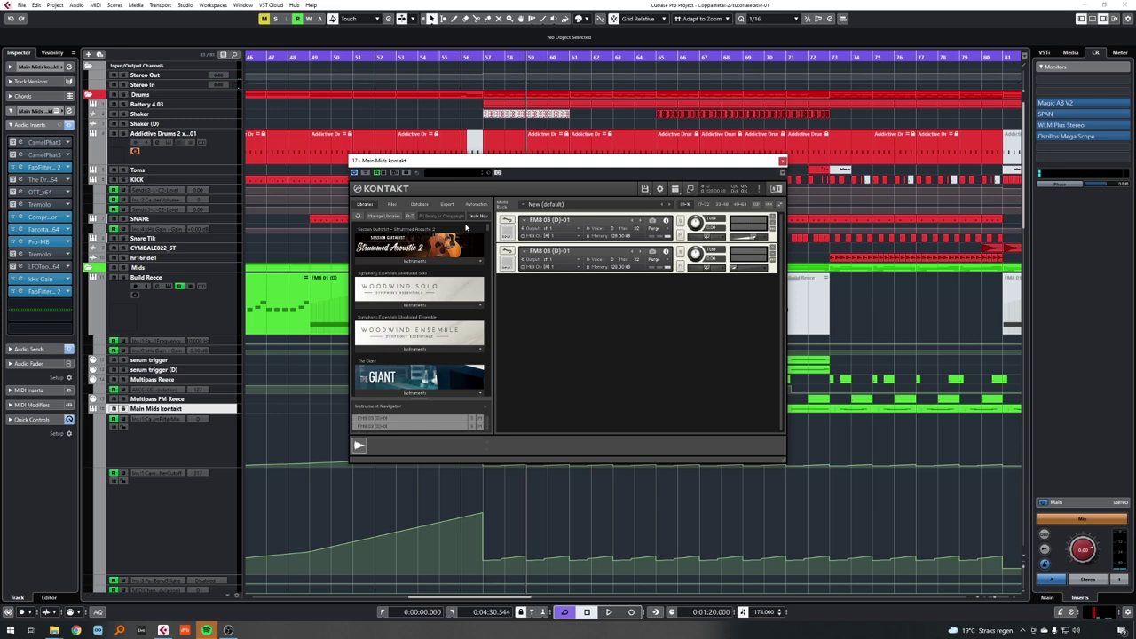
click(507, 222)
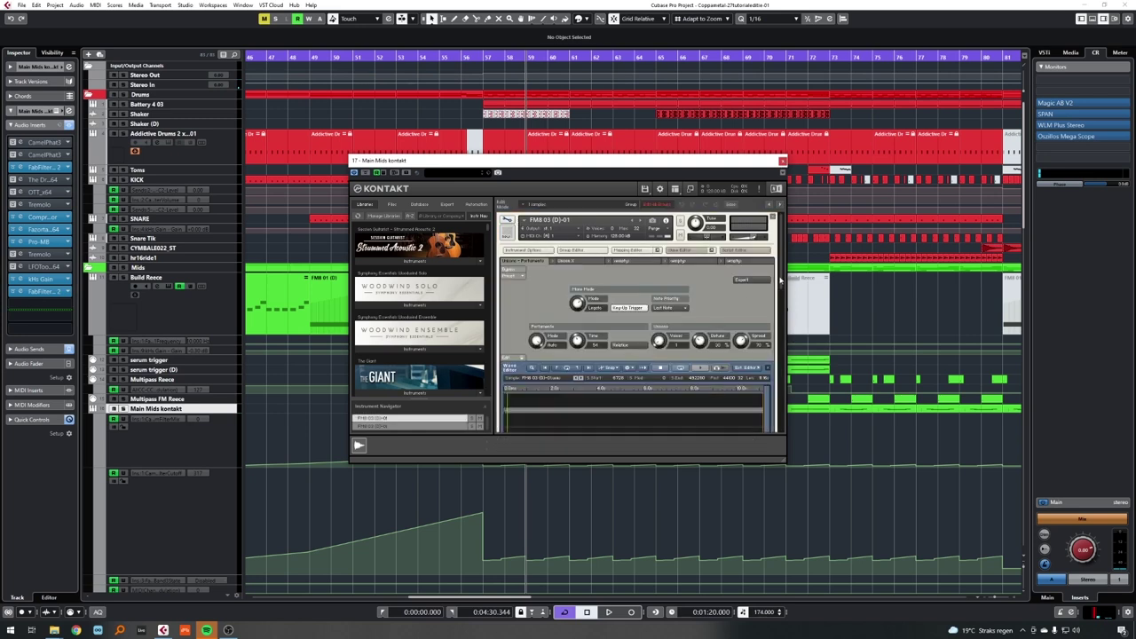
scroll(781, 282, down, 5)
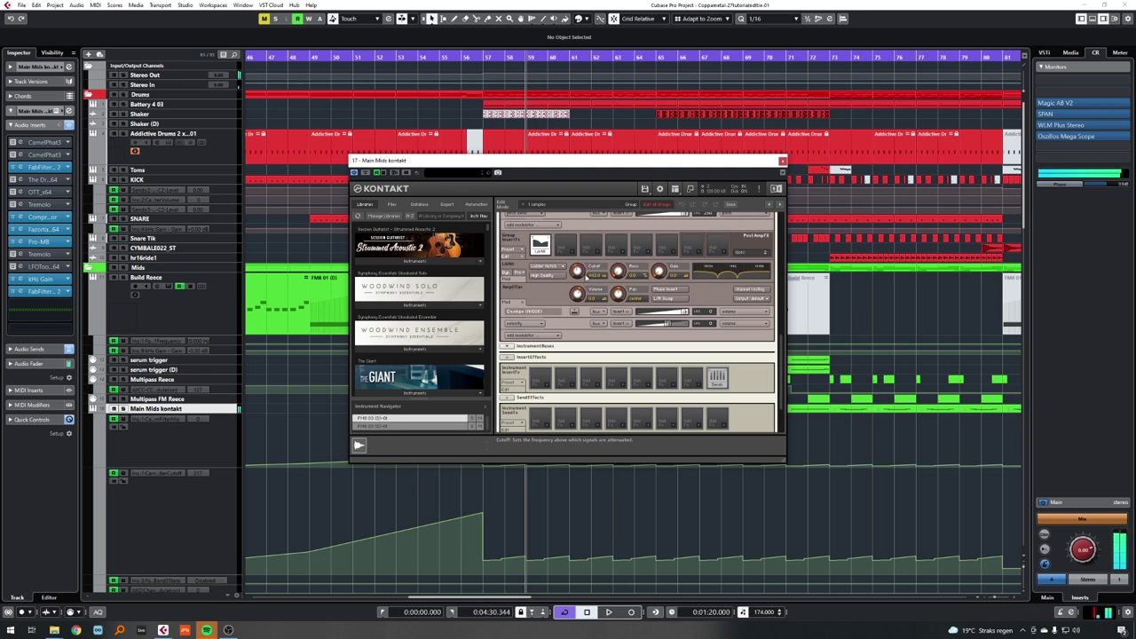
drag(586, 278, 555, 262)
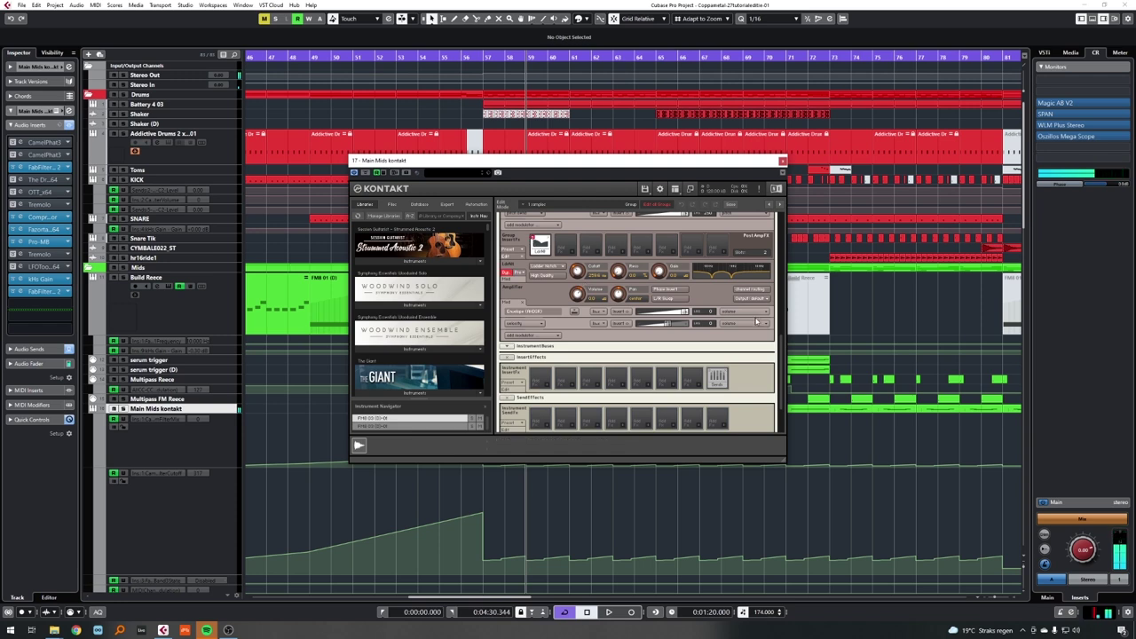
drag(781, 346, 767, 214)
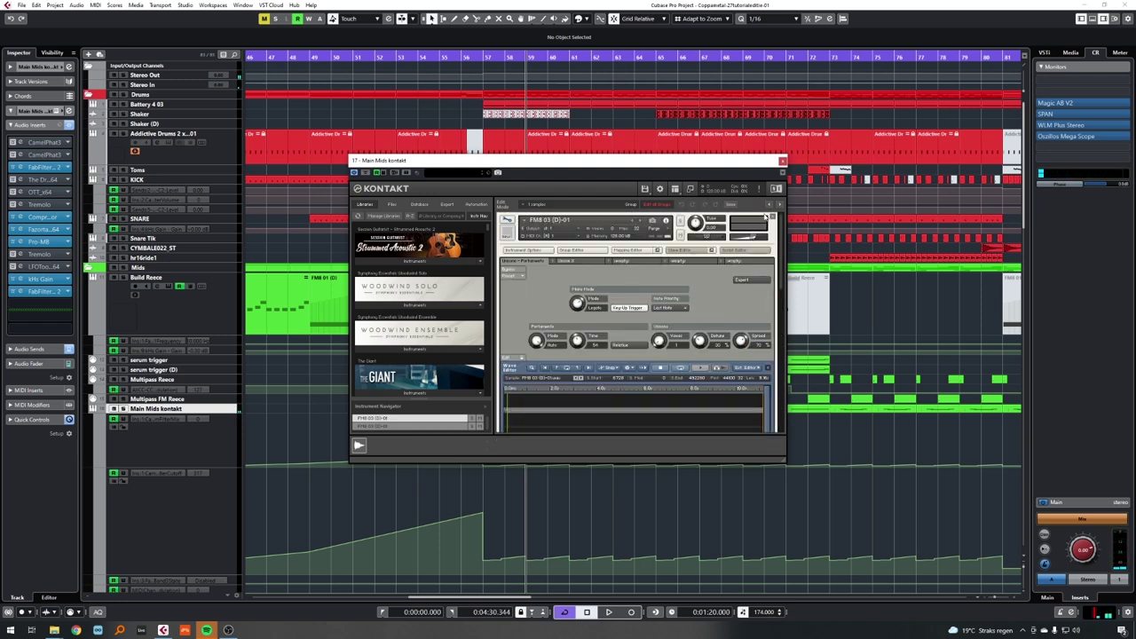
click(781, 160)
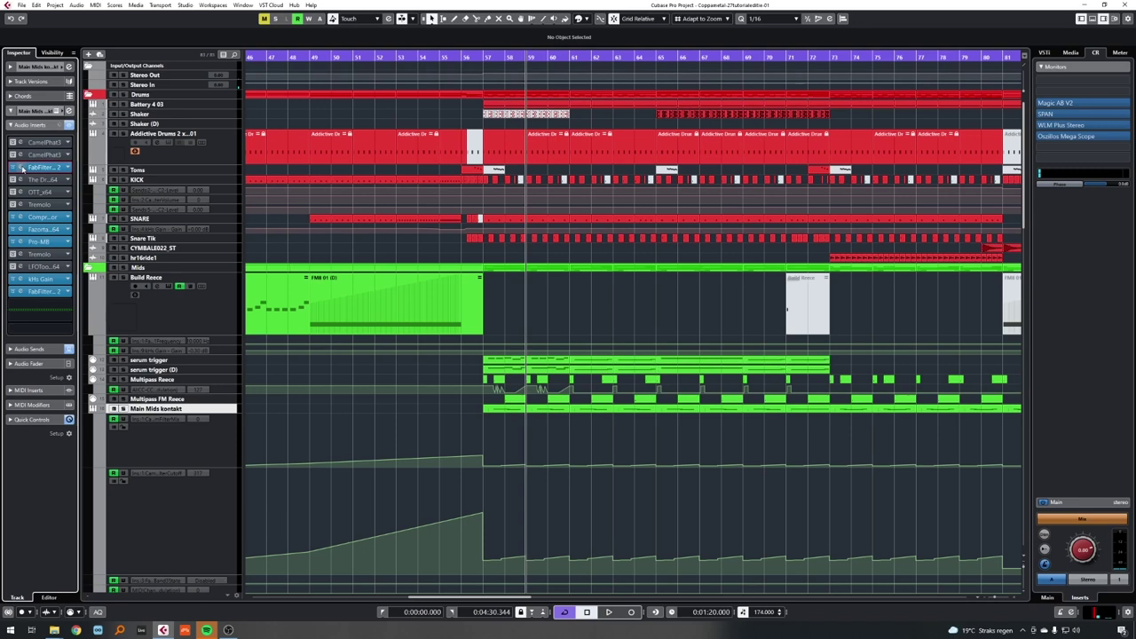
click(20, 168)
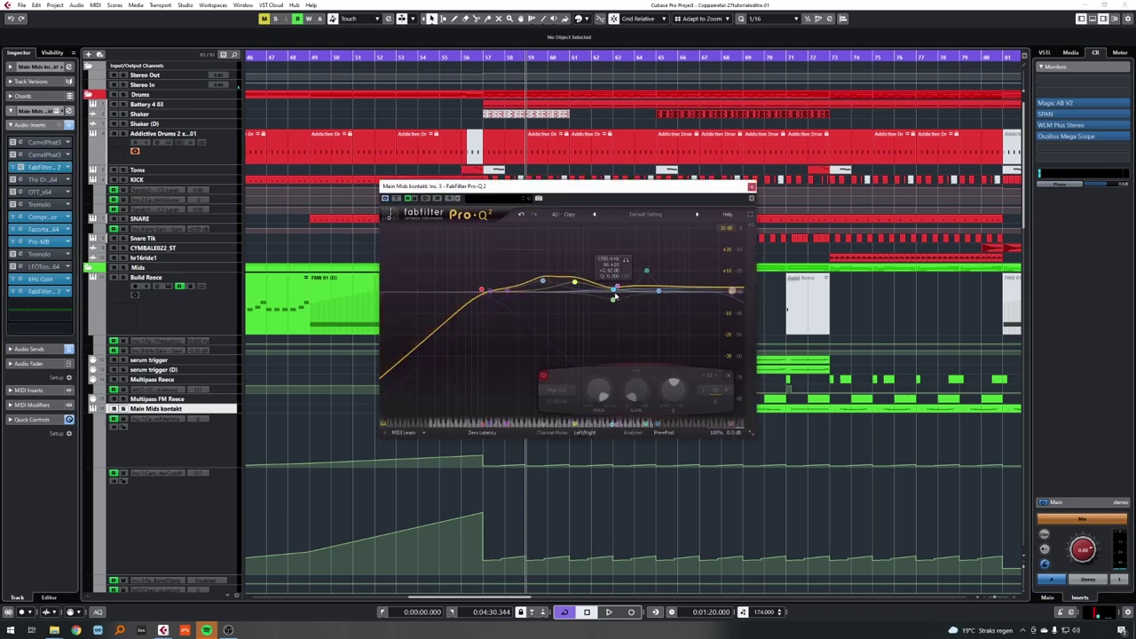
click(614, 290)
click(612, 300)
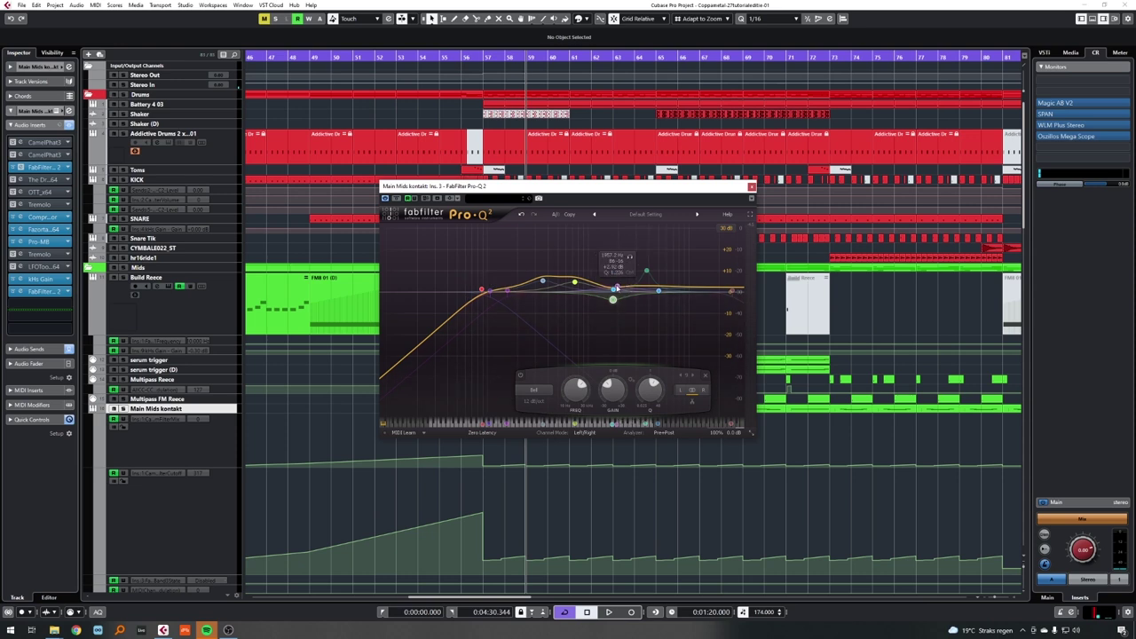
click(616, 289)
click(727, 228)
click(743, 258)
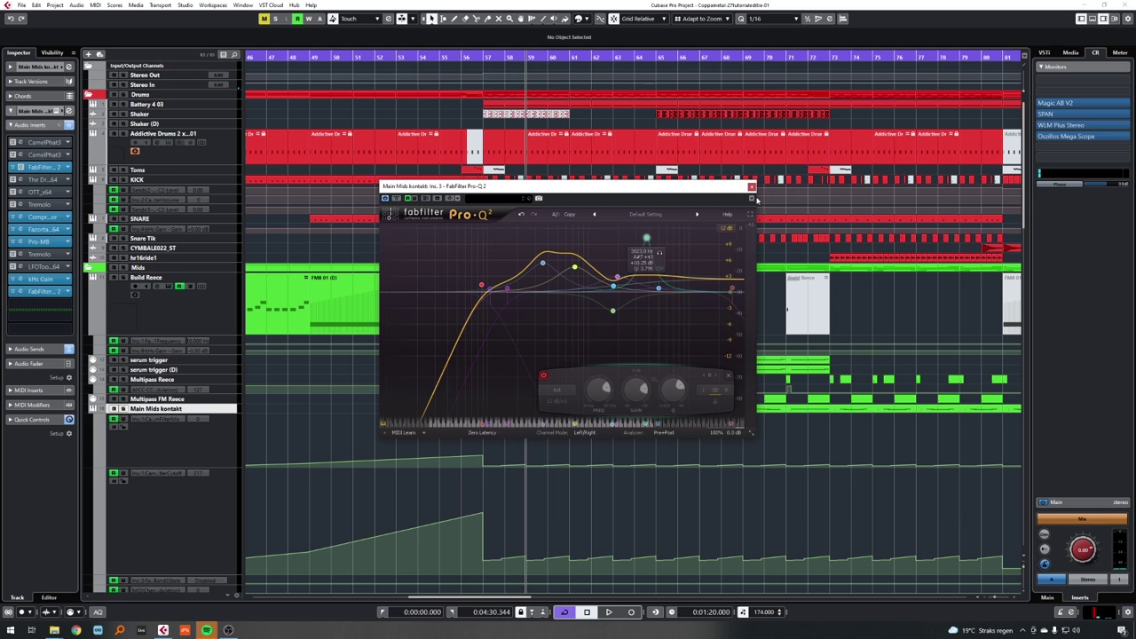
click(613, 310)
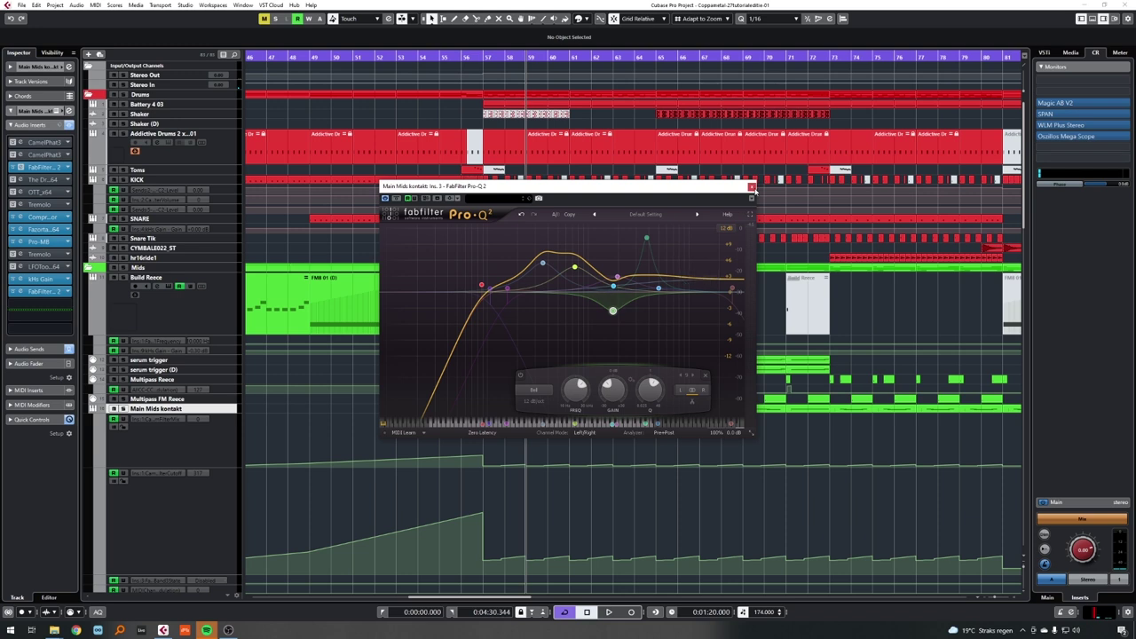
click(751, 186)
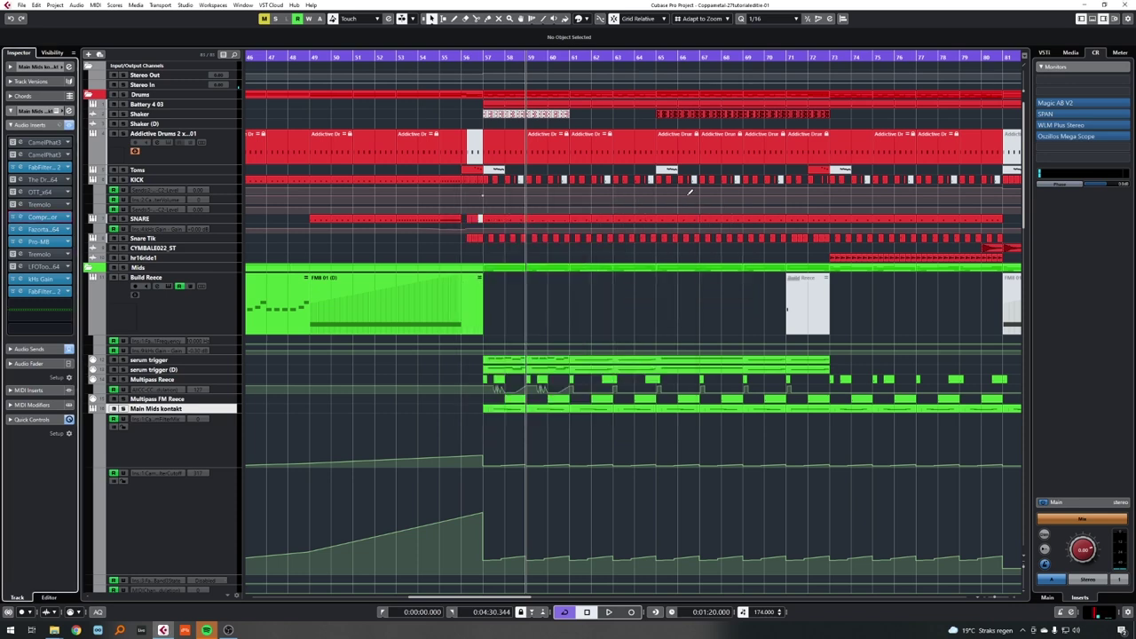
Step: Bypass Main Mids kontakt's compressor insert and briefly review its Fazortan and Pro-MB inserts
click(11, 220)
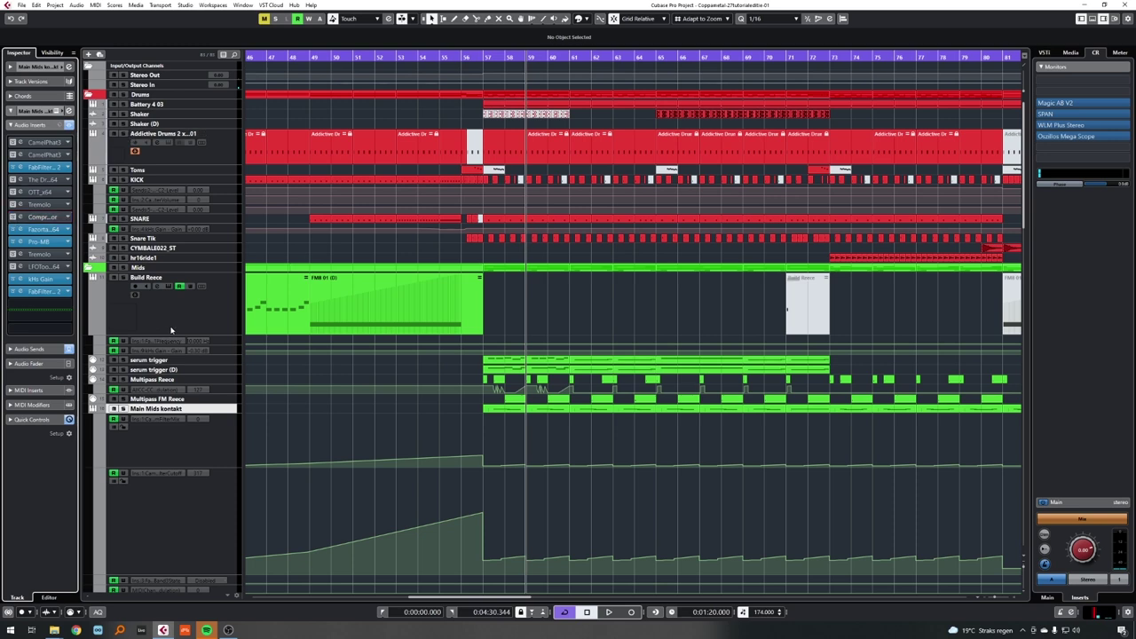
click(35, 229)
click(703, 253)
click(29, 241)
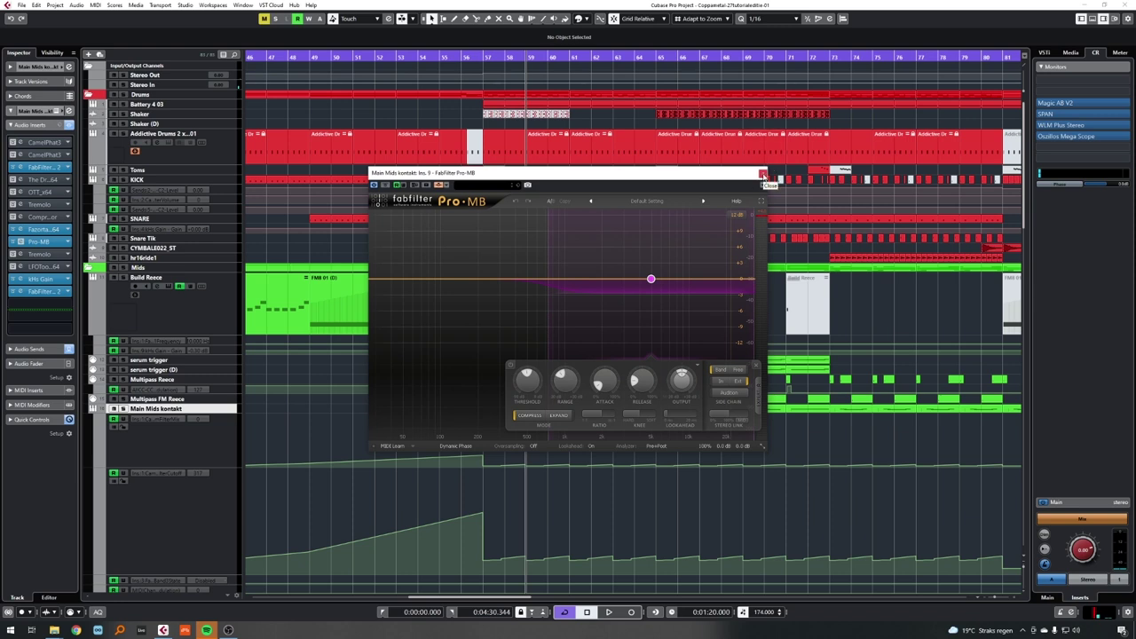
click(763, 174)
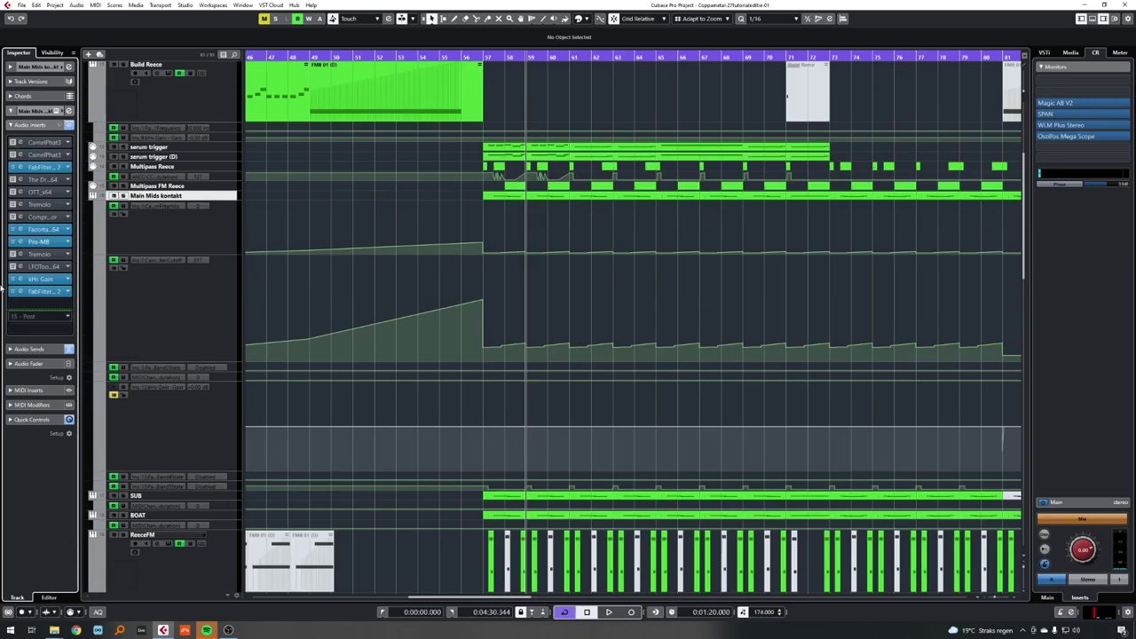
Step: Inspect the Pro-Q 2 high shelf band, close it, and return the playhead to bar 57
click(19, 293)
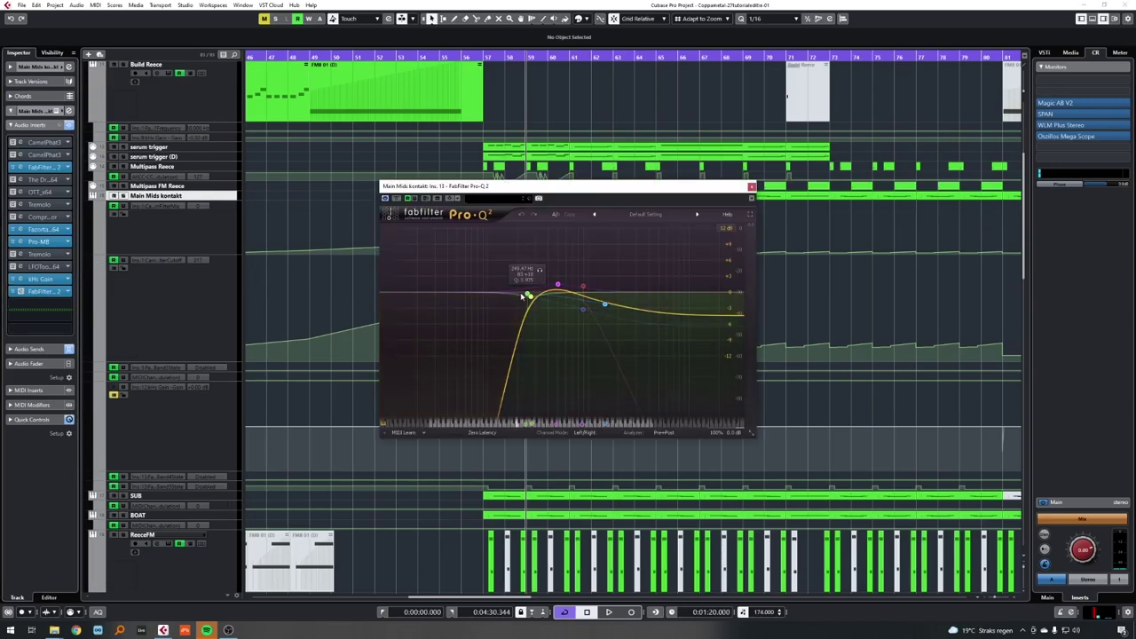
click(607, 304)
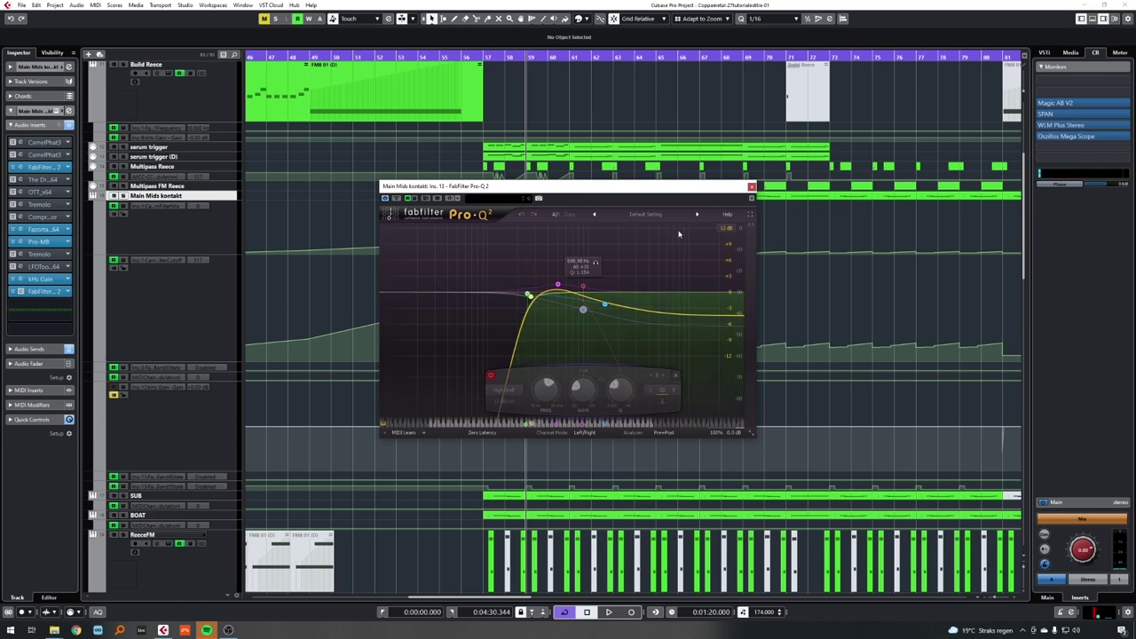
click(751, 187)
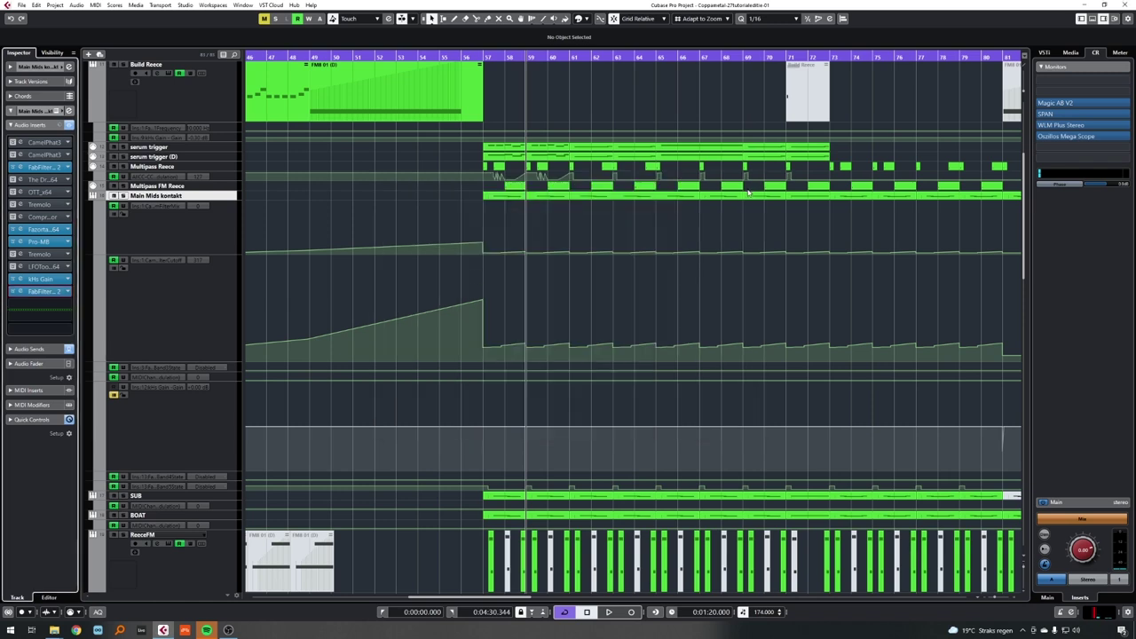
click(483, 63)
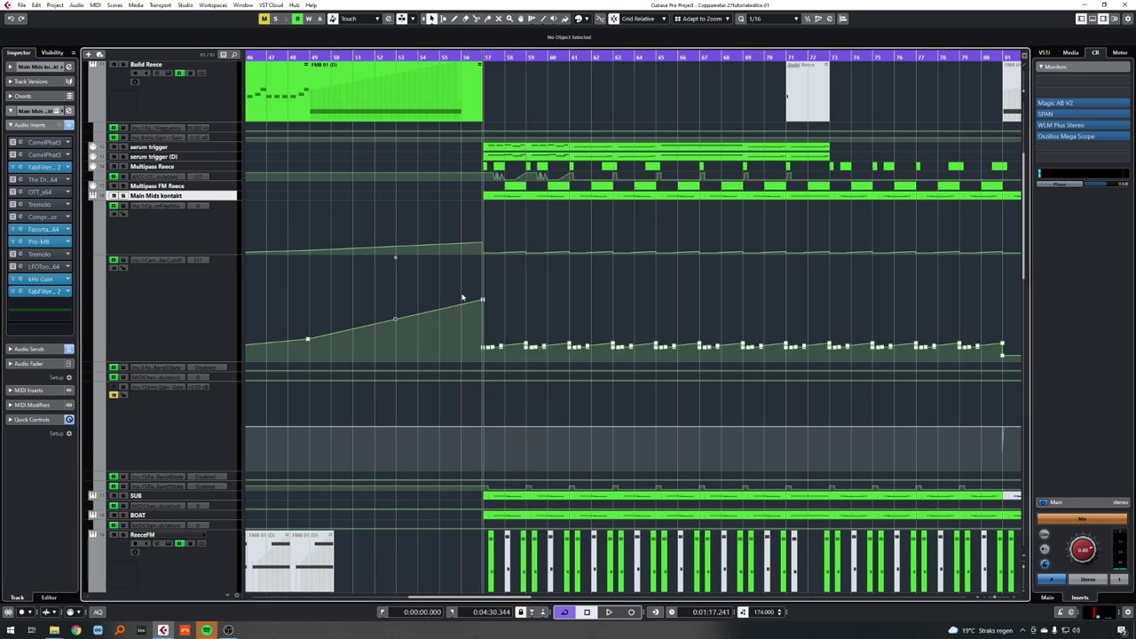
scroll(128, 225, down, 5)
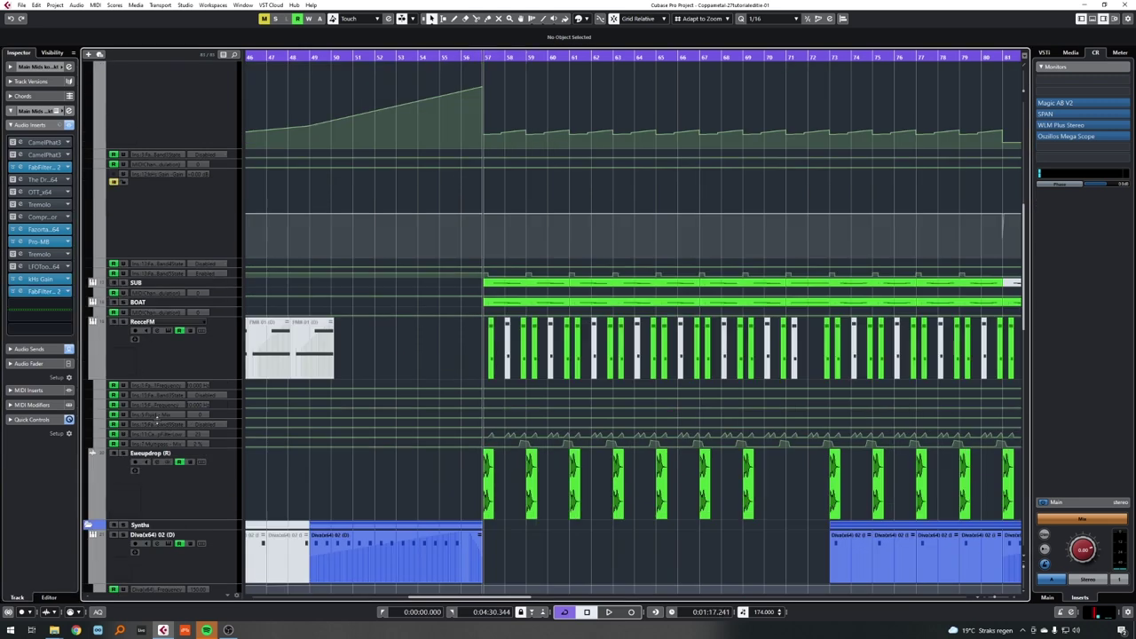
Step: Select SUB, start playback, and open Serum's oscillator A wavetable editor
click(138, 283)
key(space)
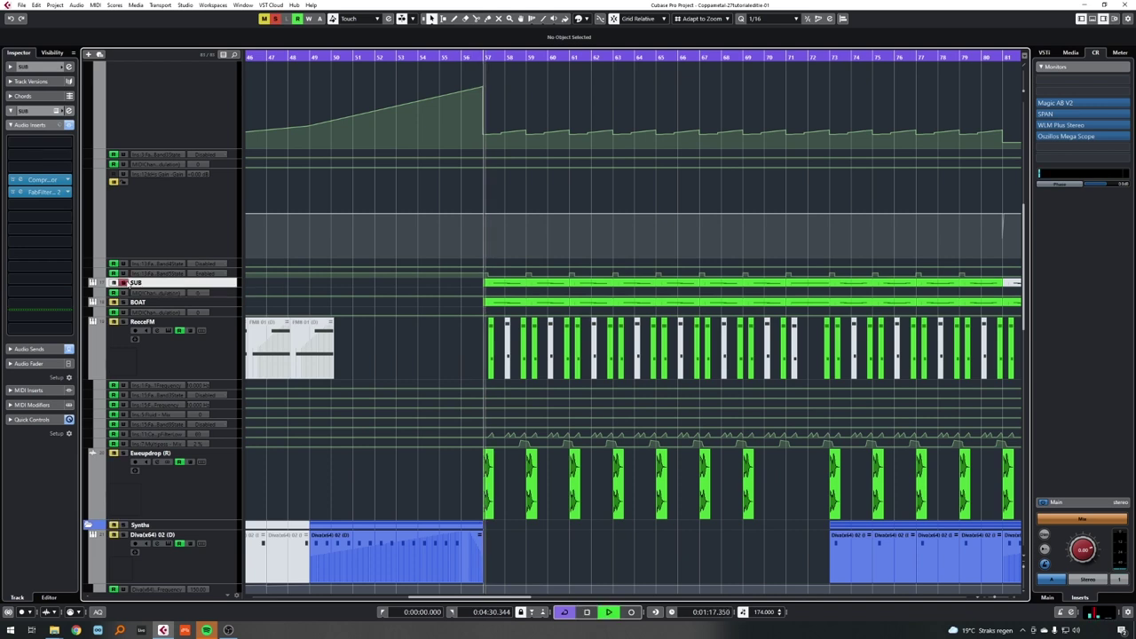
click(59, 112)
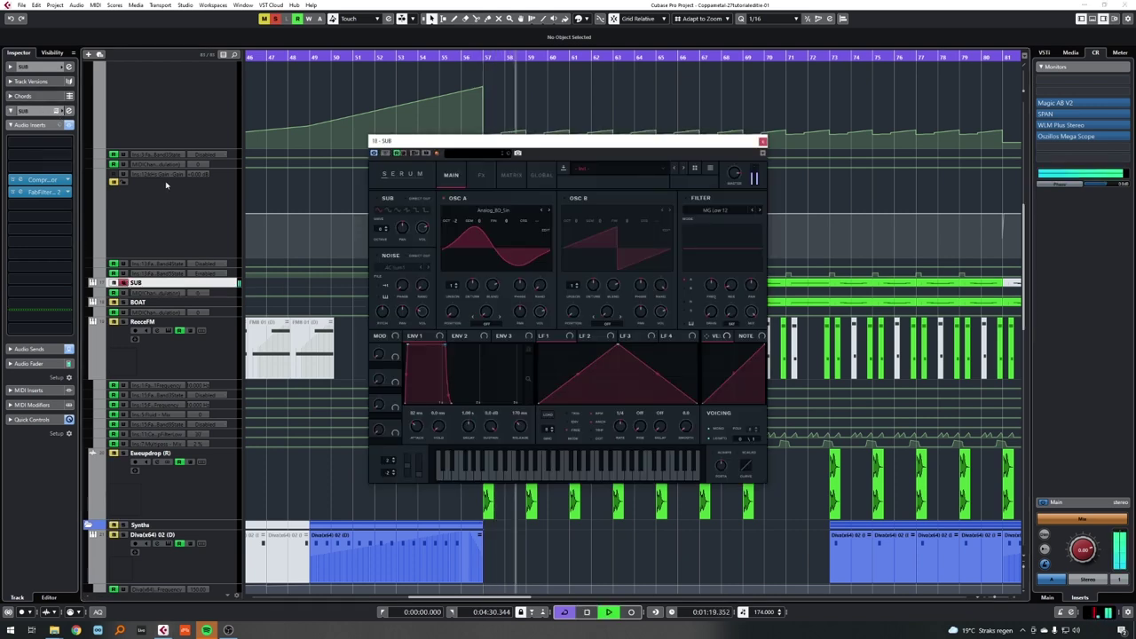
click(544, 233)
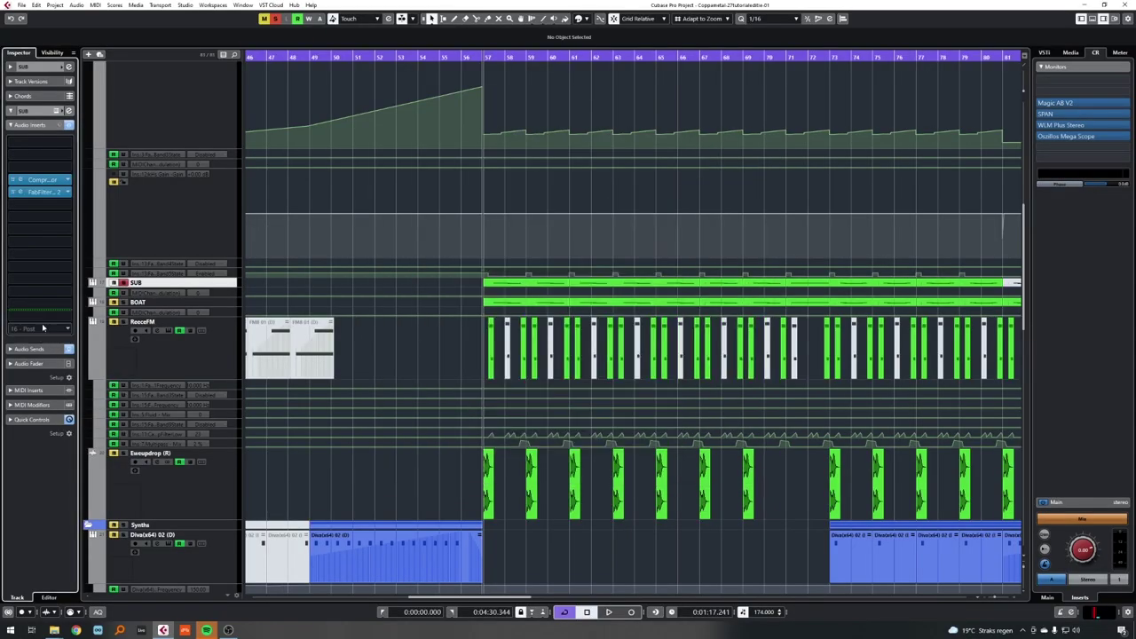
Step: Solo BOAT and open its Kontakt instrument holding the Serum_x64 01 (R) patch
click(125, 303)
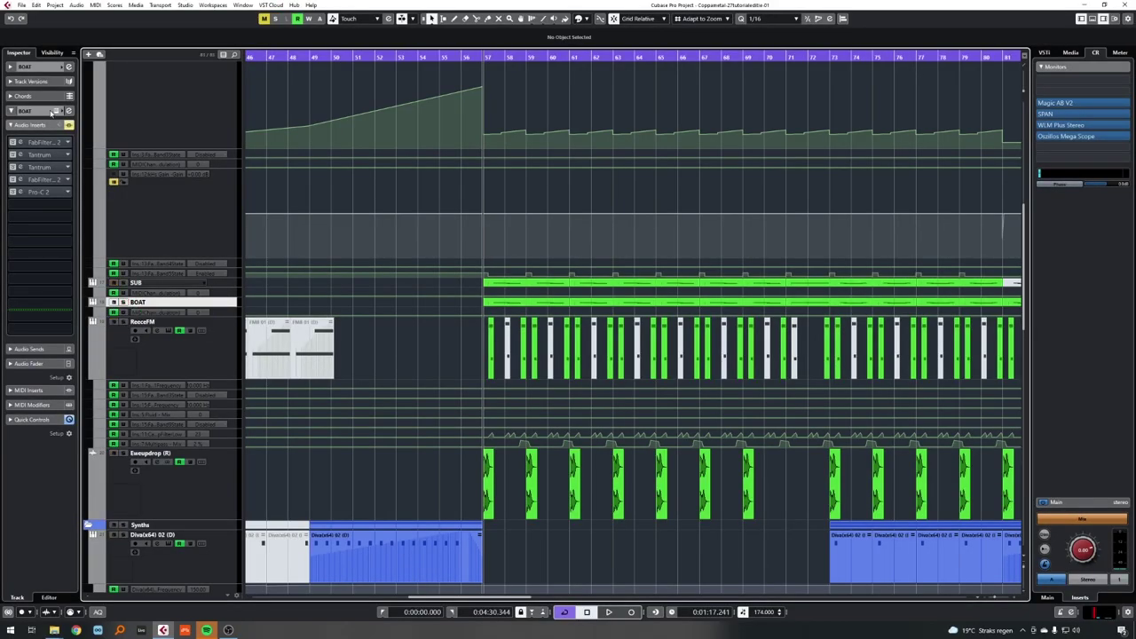
click(57, 110)
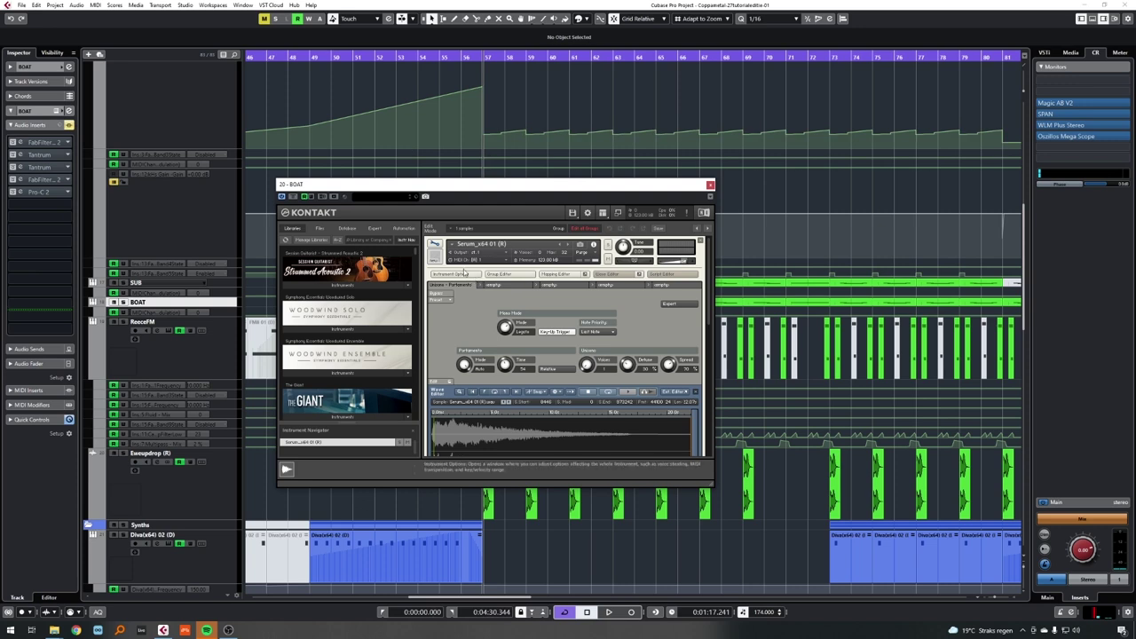
Step: Record-arm BOAT, look through Kontakt's edit panel, and close the Kontakt window
click(124, 303)
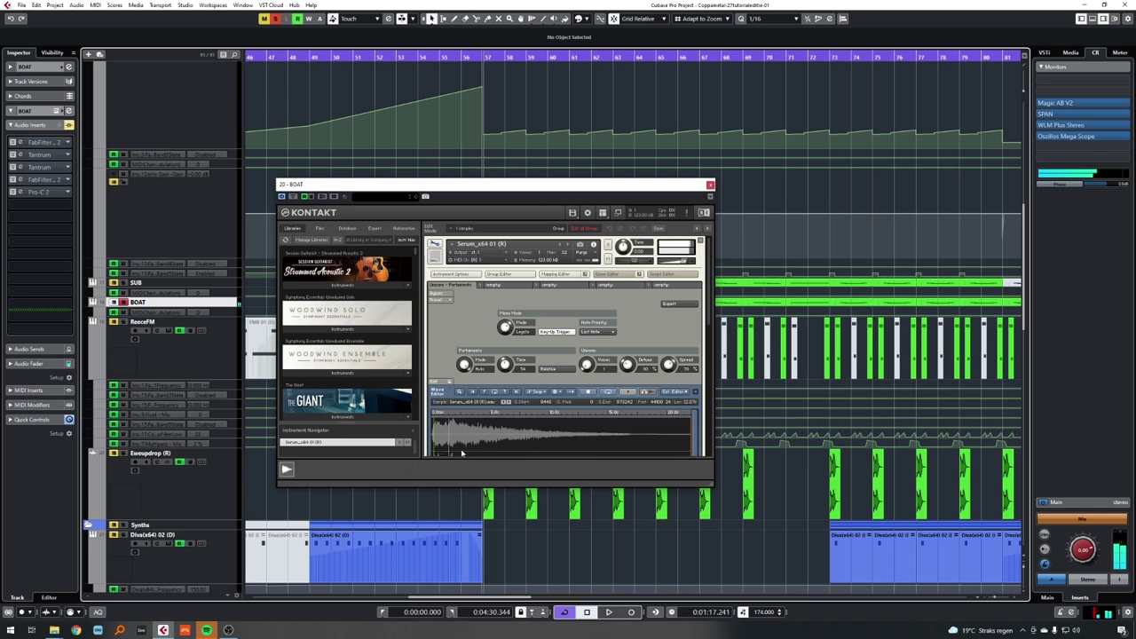
scroll(678, 335, down, 8)
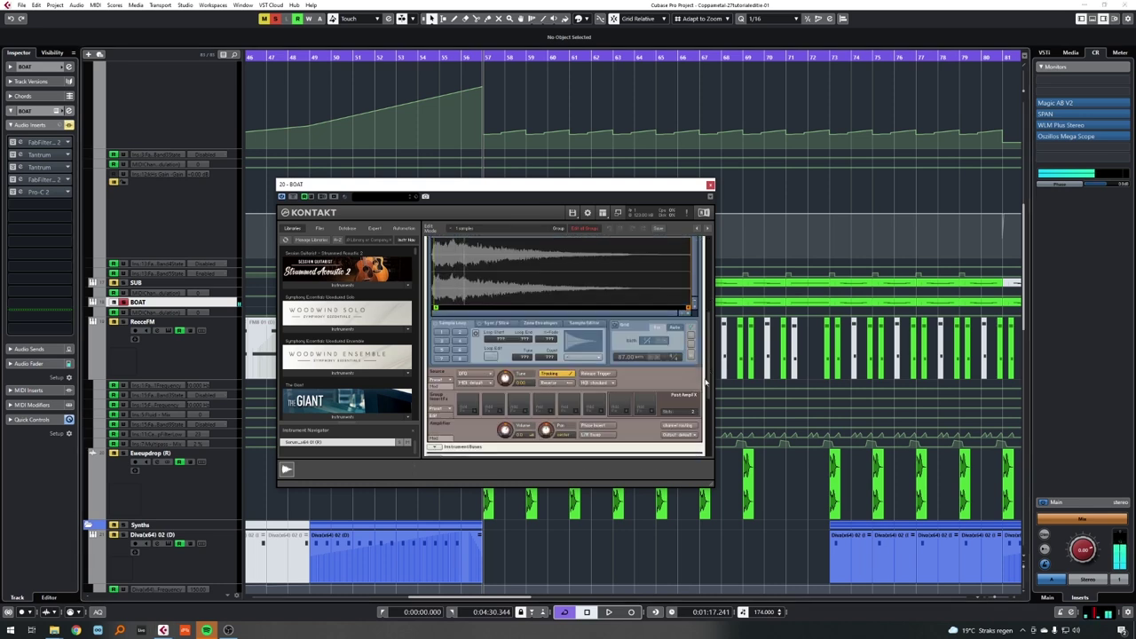
drag(702, 448, 700, 279)
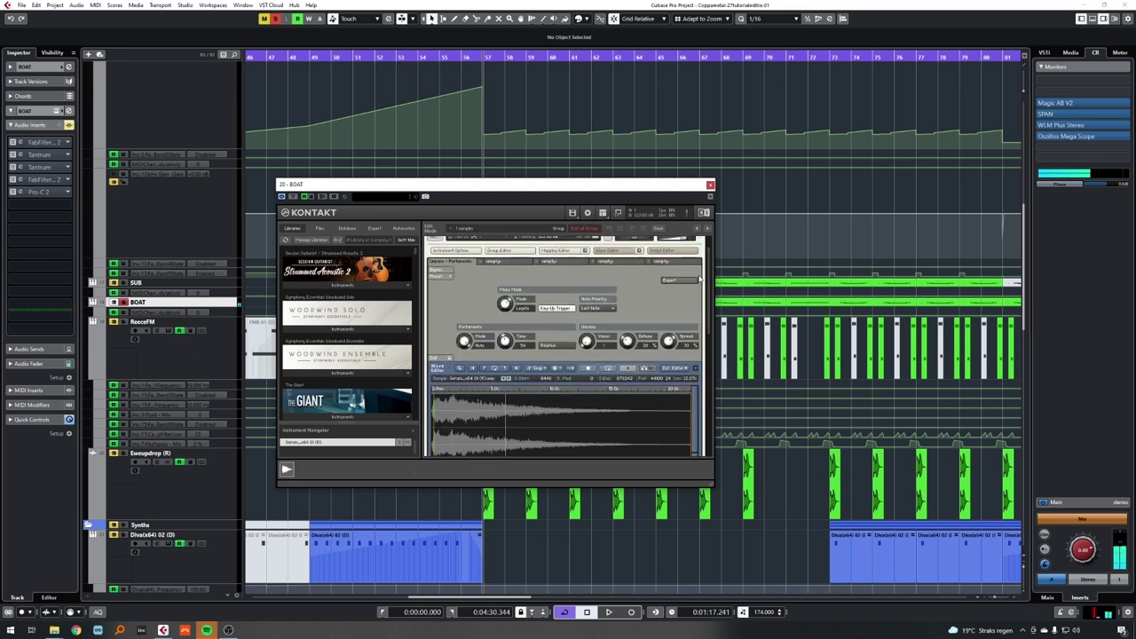
click(710, 185)
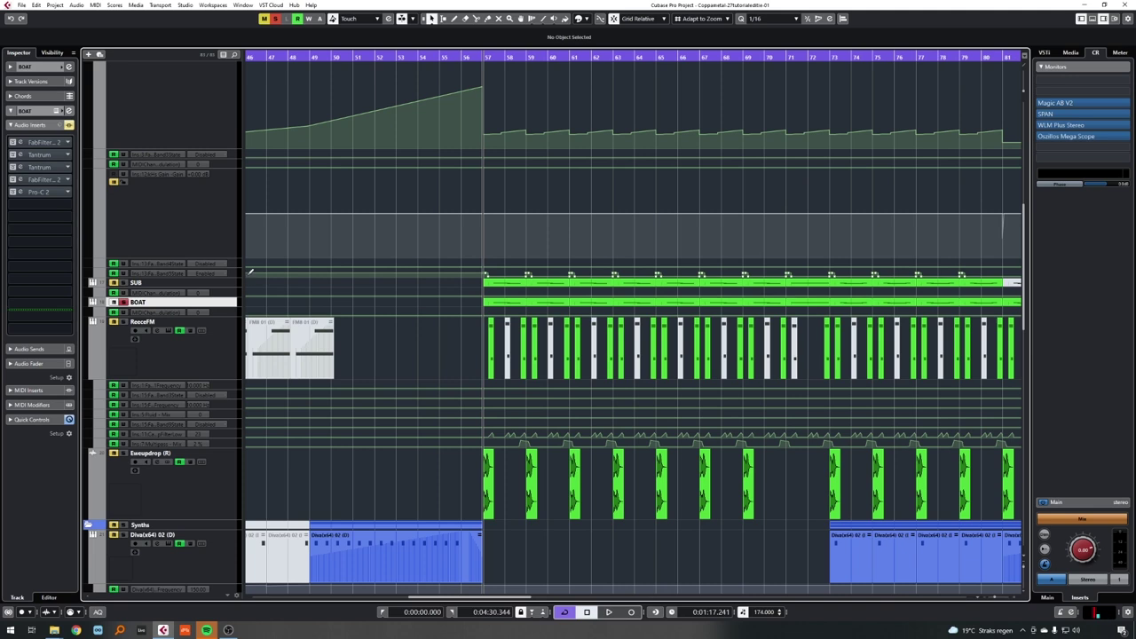
Step: Scroll down to the Reece-boat track, select it and solo it
scroll(184, 297, up, 3)
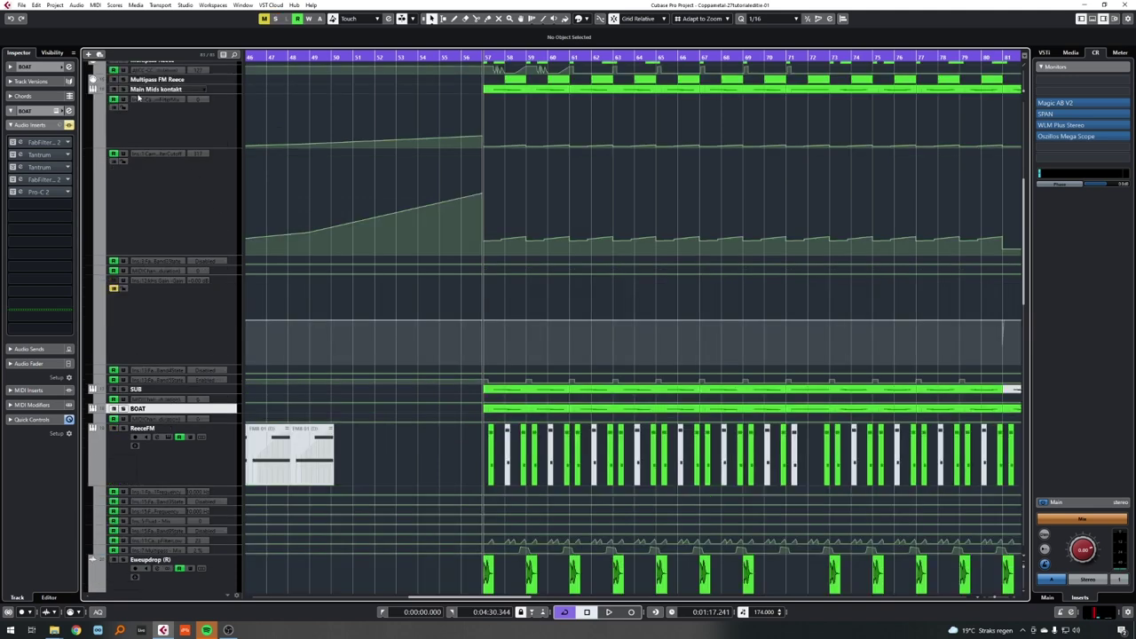
scroll(250, 346, down, 6)
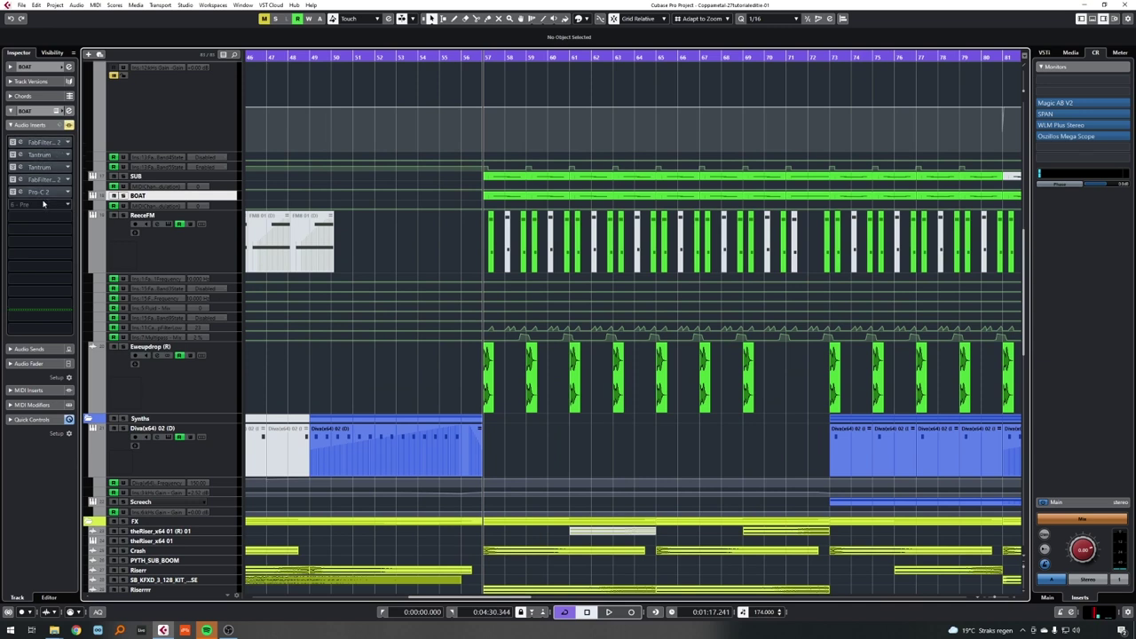
scroll(142, 266, down, 15)
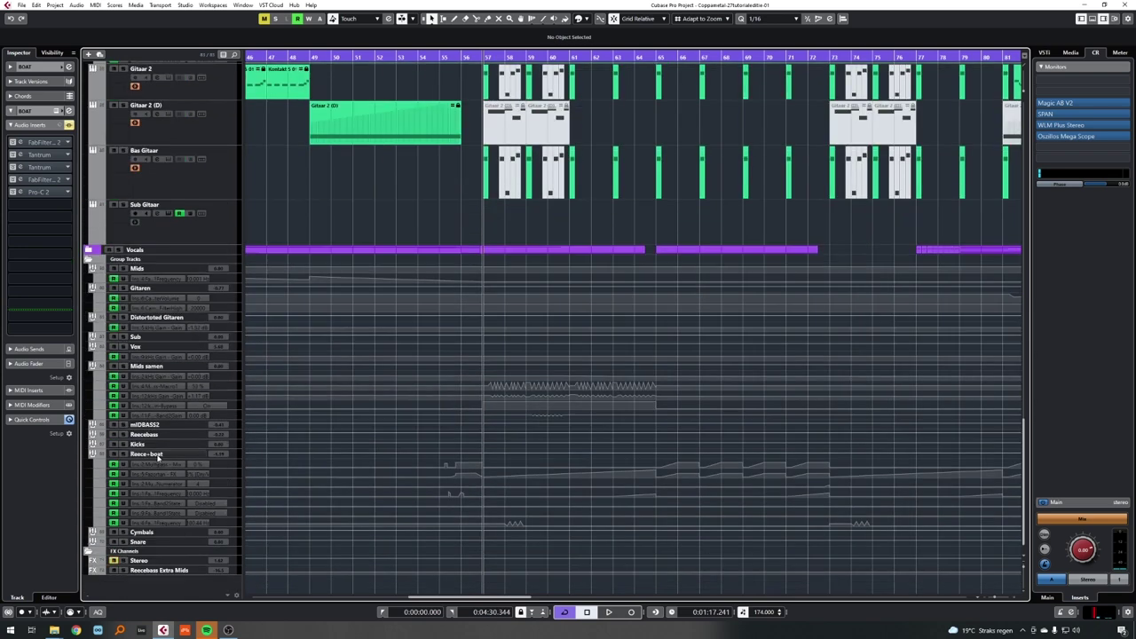
click(159, 456)
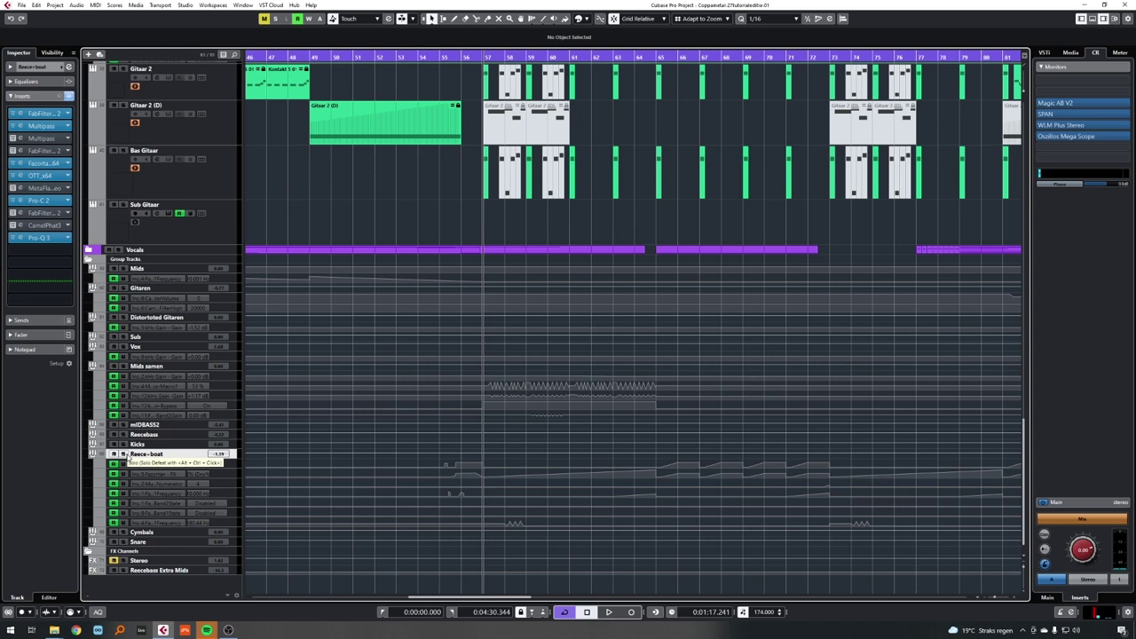
click(124, 455)
Step: Audition the soloed Reece-boat, then open its first insert, FabFilter Pro-Q 2
key(space)
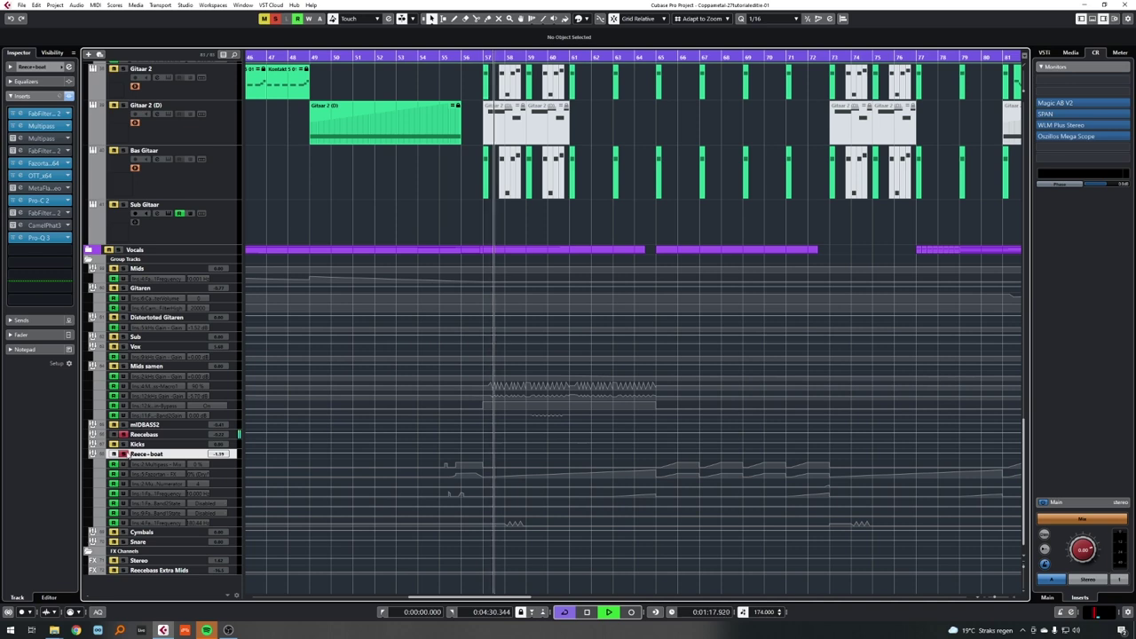
key(space)
click(26, 113)
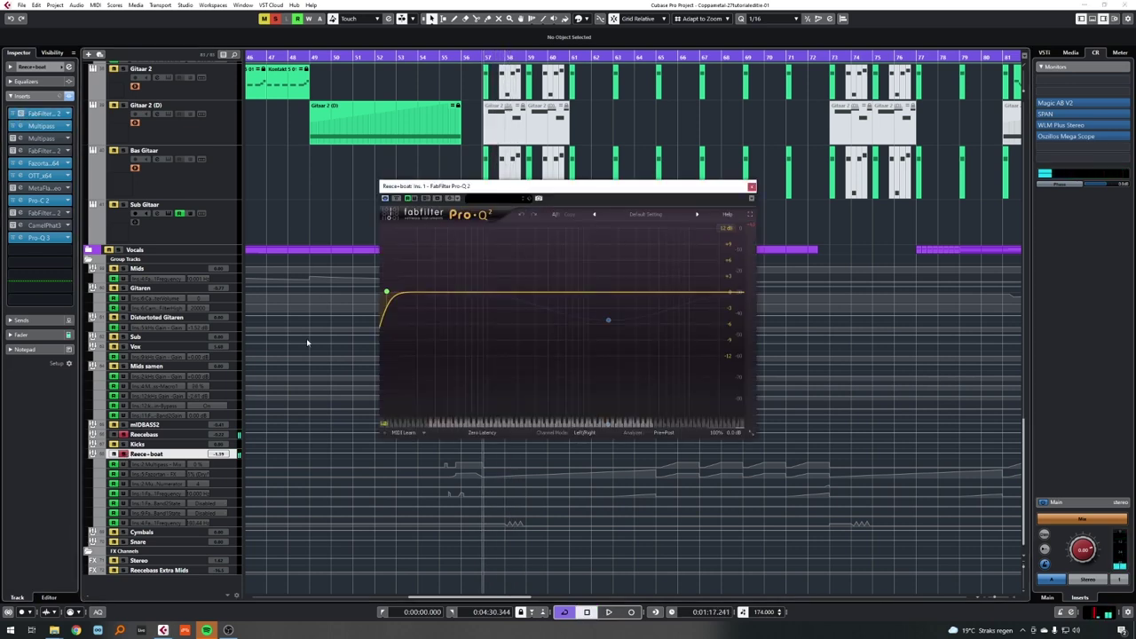
Step: Swap Pro-Q 2 for the Multipass window and play from bar 60 with Multipass moved up-left
click(752, 188)
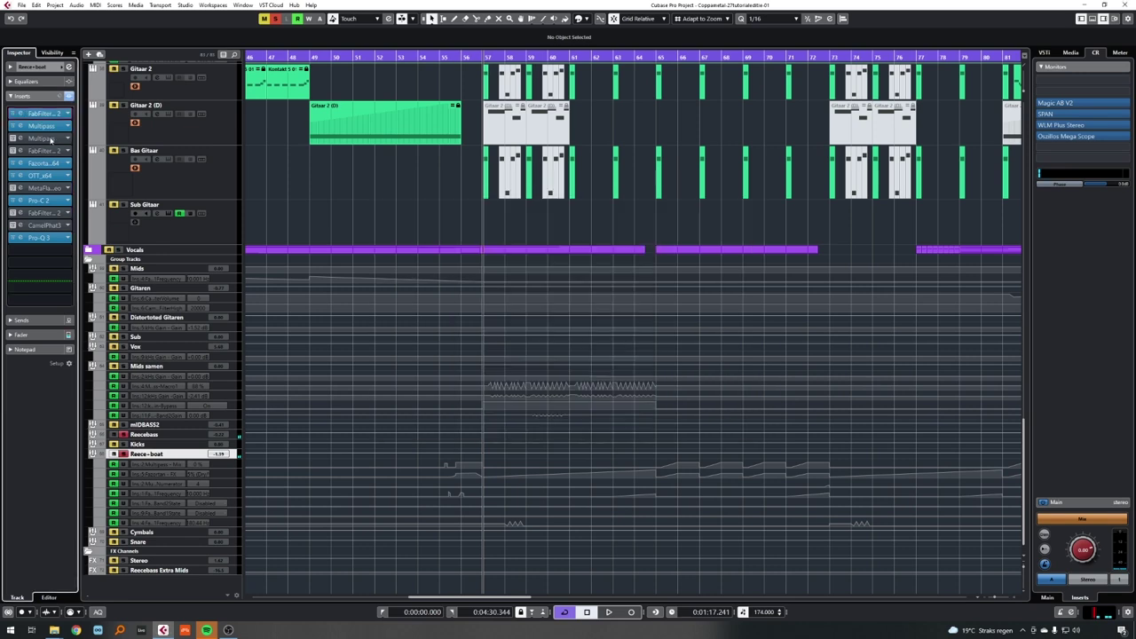
click(40, 125)
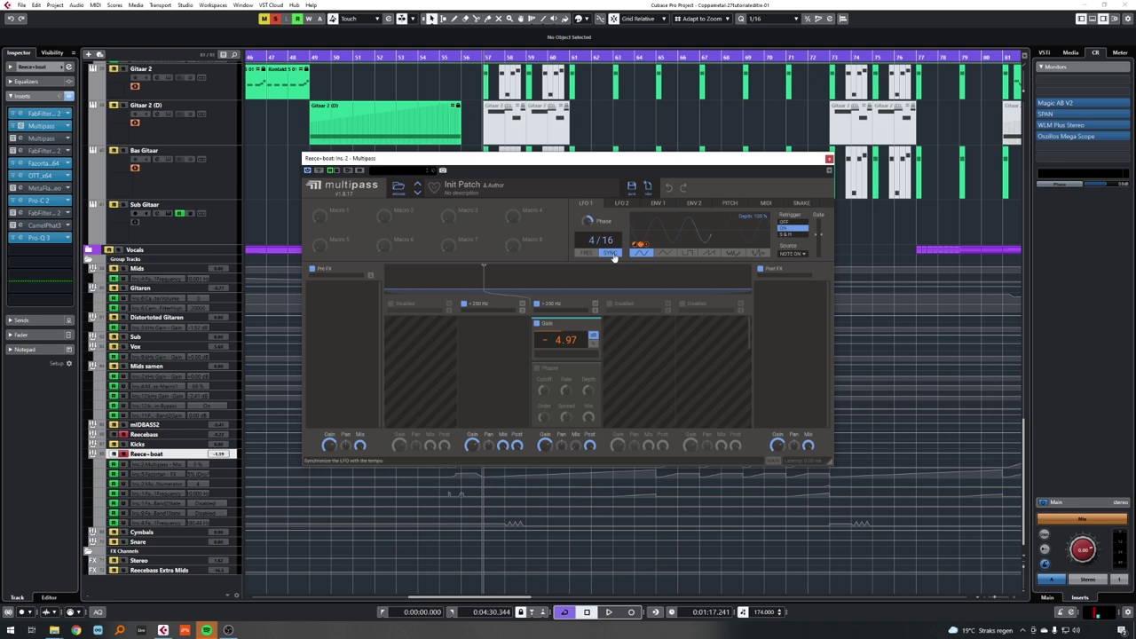
scroll(551, 328, down, 2)
key(space)
click(537, 347)
click(565, 57)
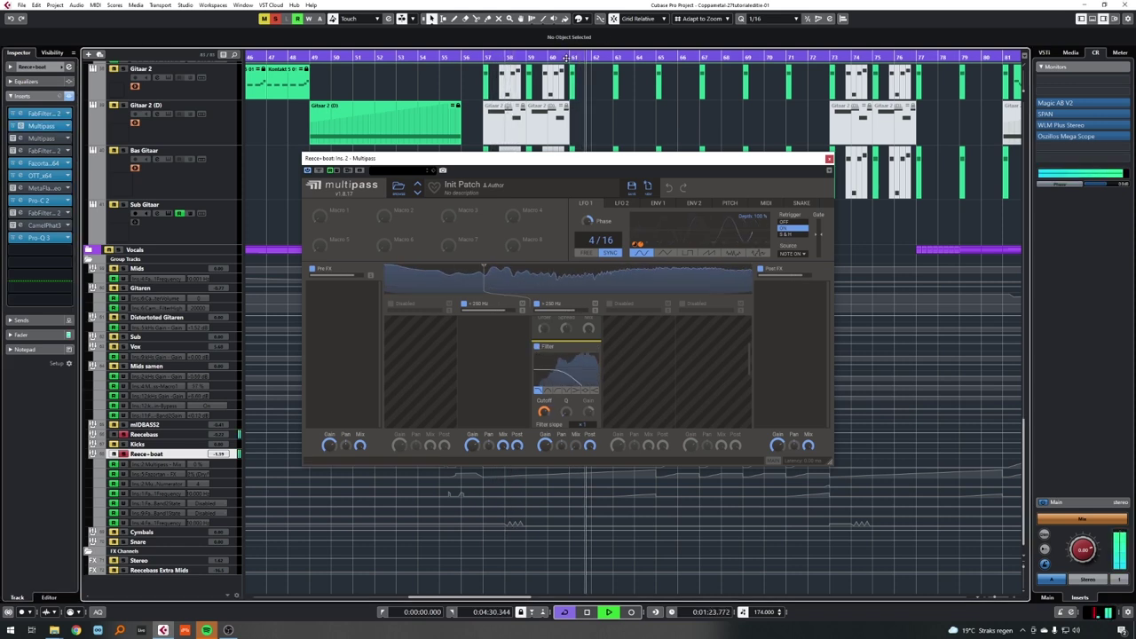
drag(684, 162, 509, 100)
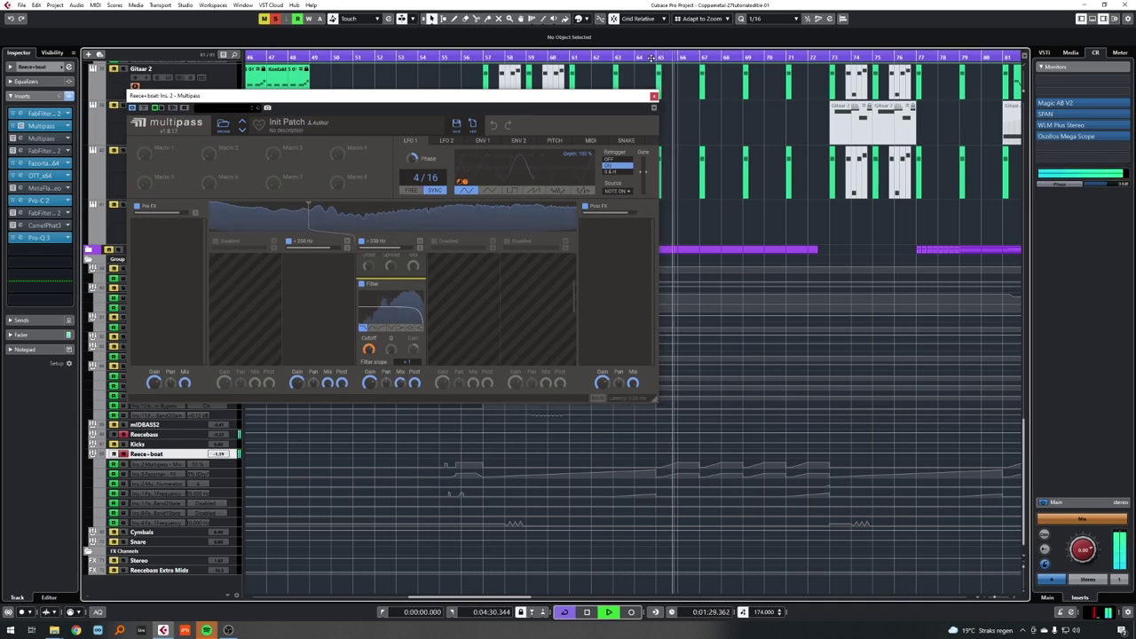
Step: Toggle Multipass's Filter module off and back on during playback, then close Multipass
click(362, 286)
click(362, 286)
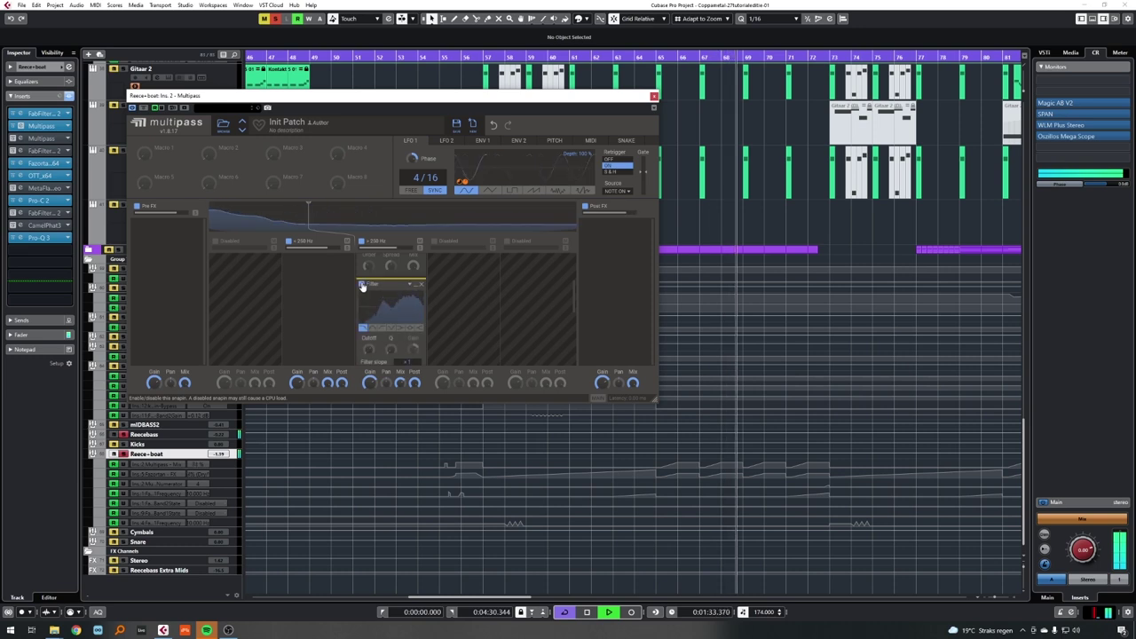
key(space)
scroll(533, 299, down, 3)
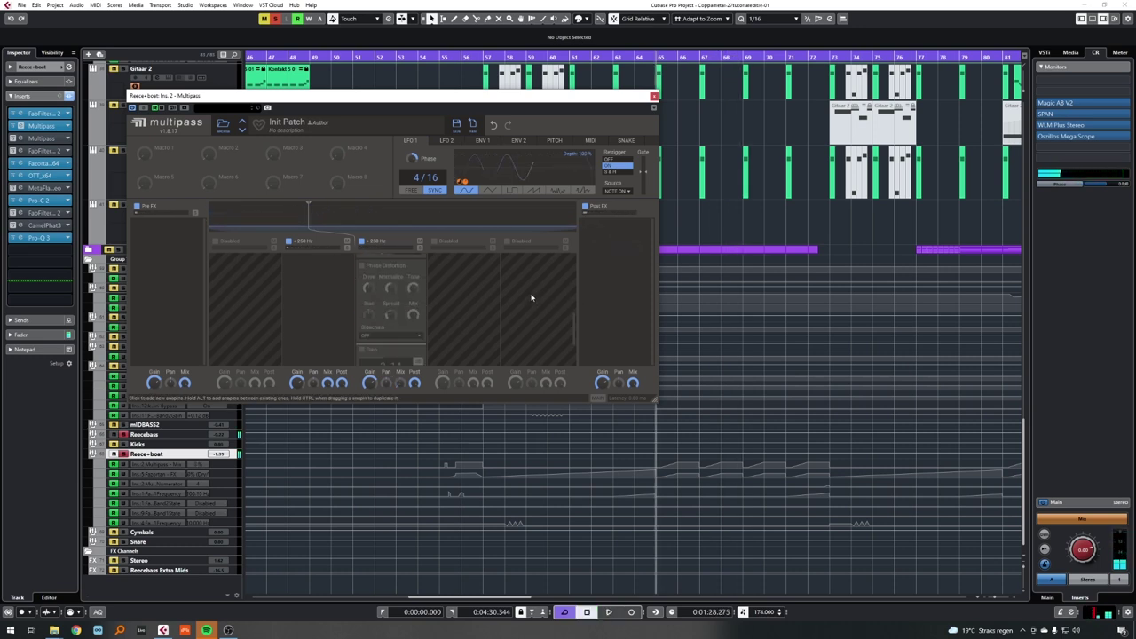
scroll(532, 276, up, 3)
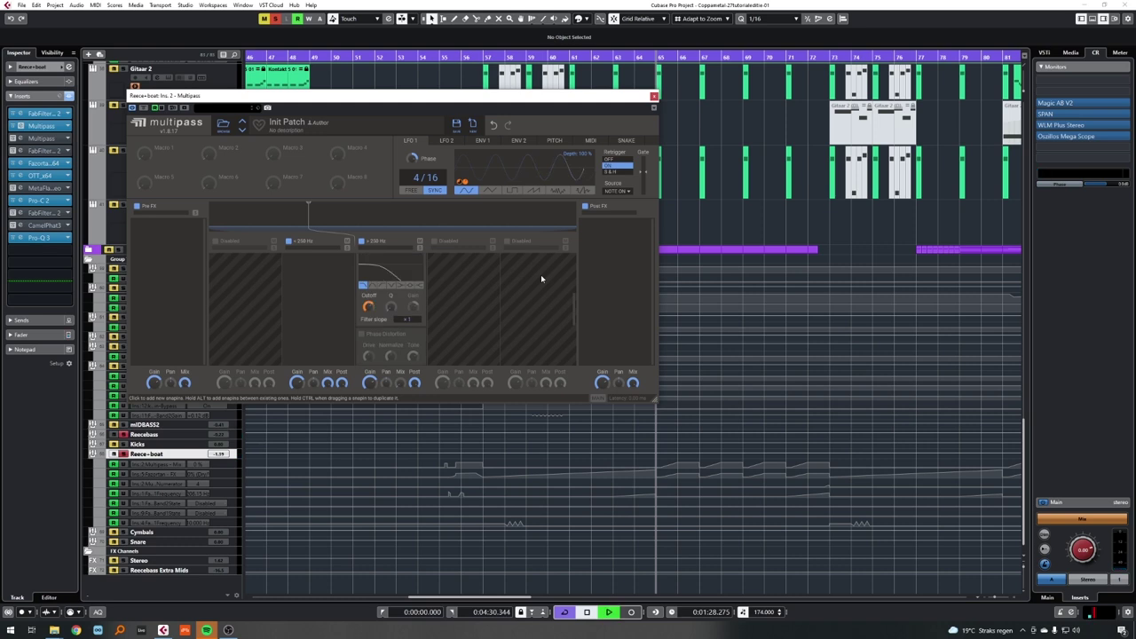
key(space)
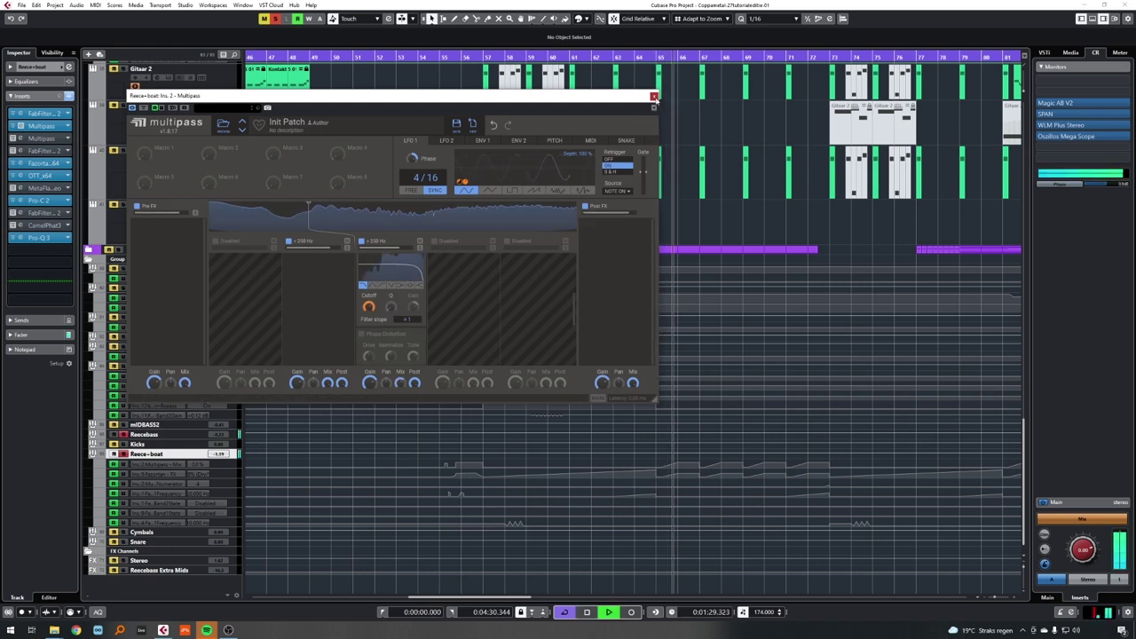
click(654, 96)
key(space)
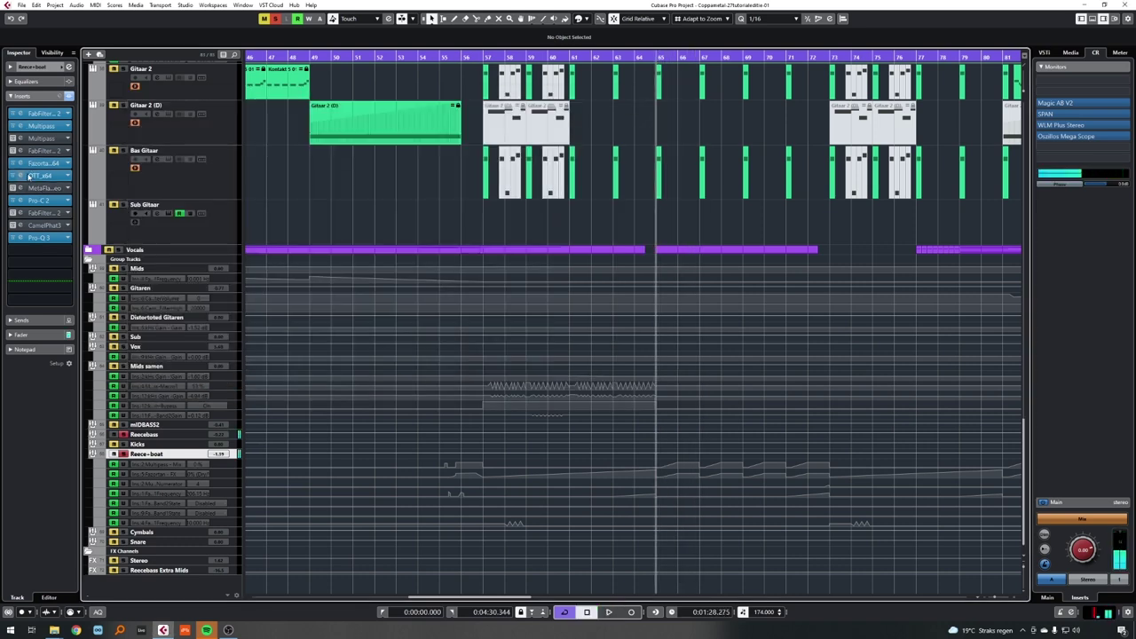
Step: Open Fazortan, enlarge its automation lane, audition from bar 56, then close Fazortan
click(22, 163)
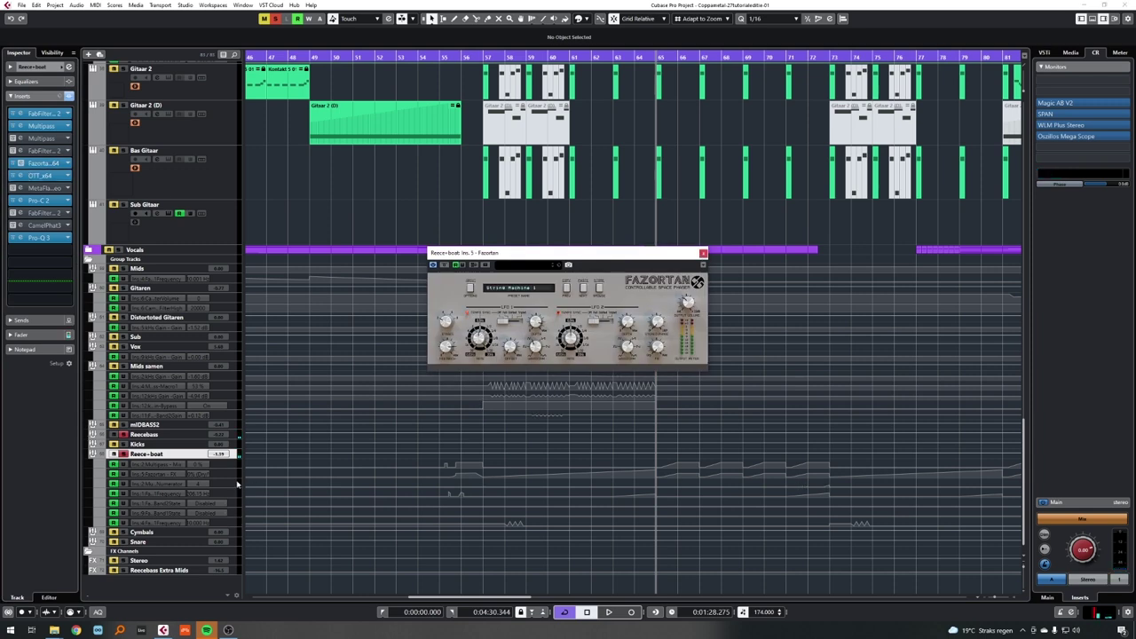
drag(224, 478, 226, 537)
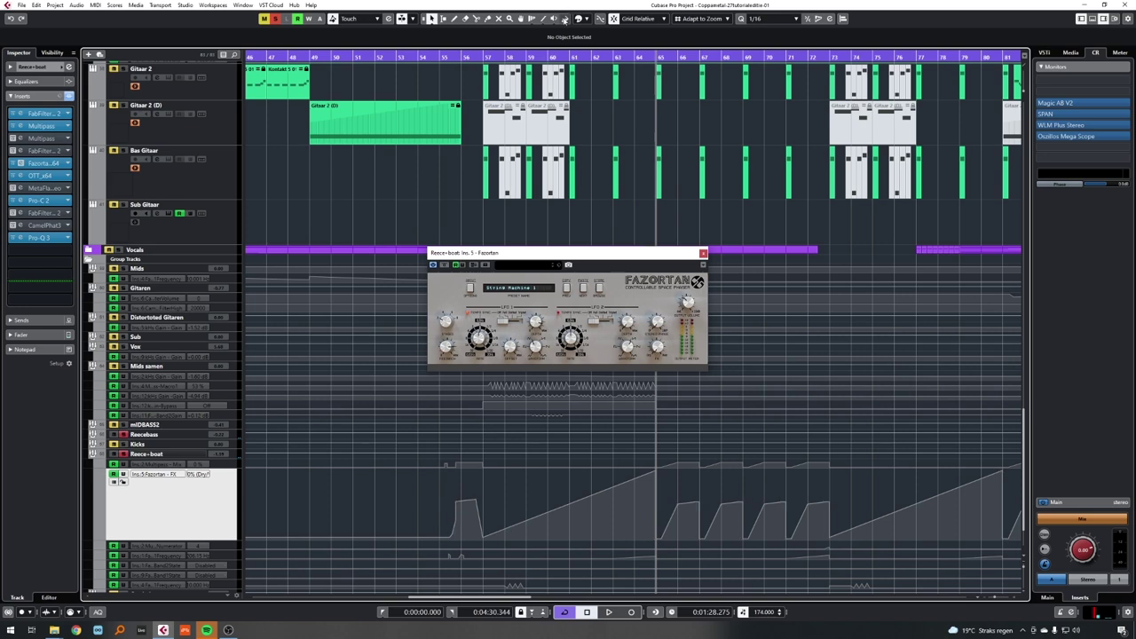
double_click(478, 58)
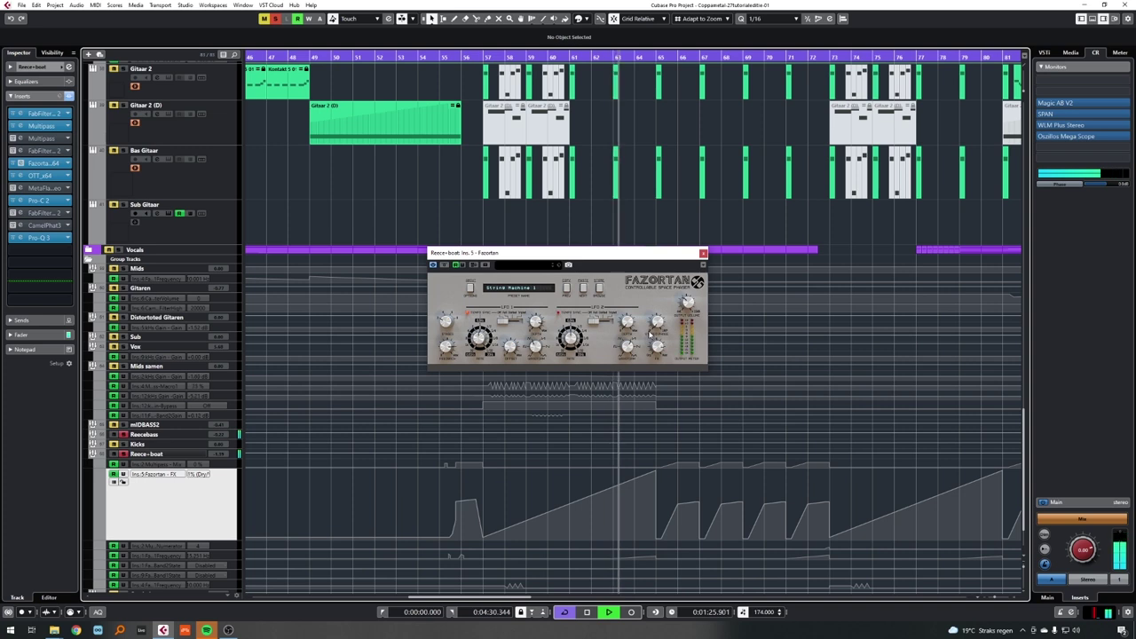
key(space)
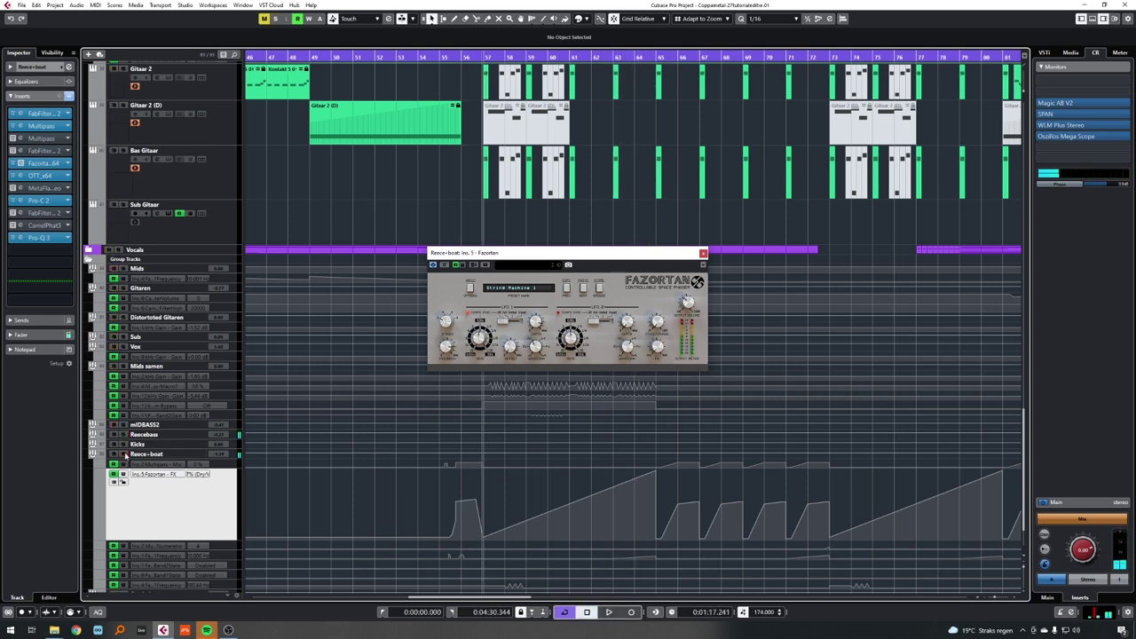
key(space)
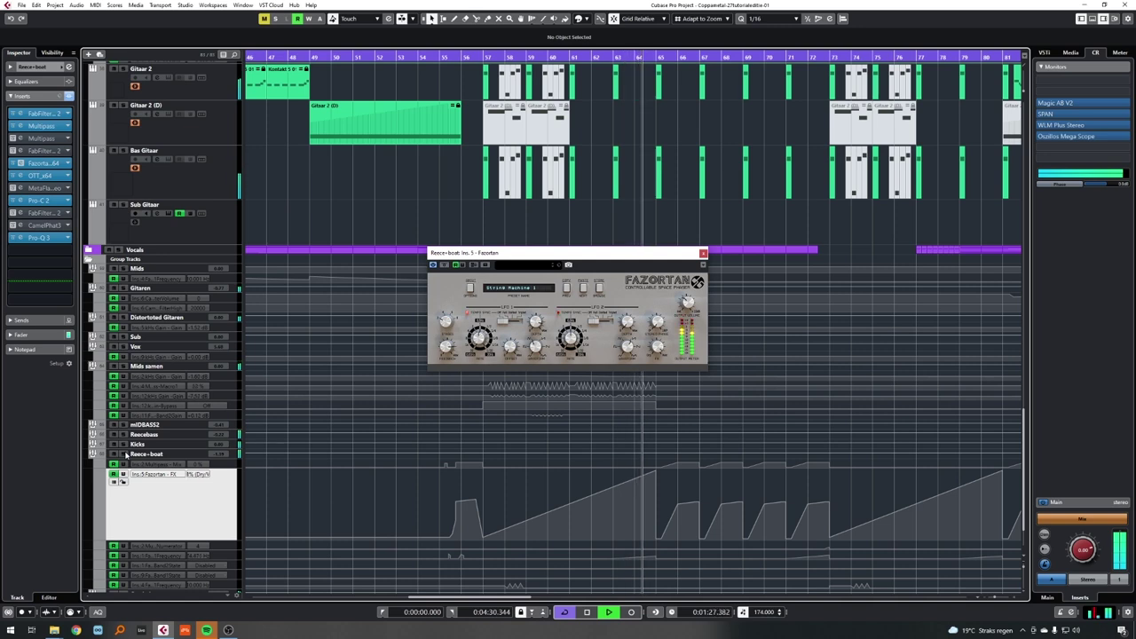
key(space)
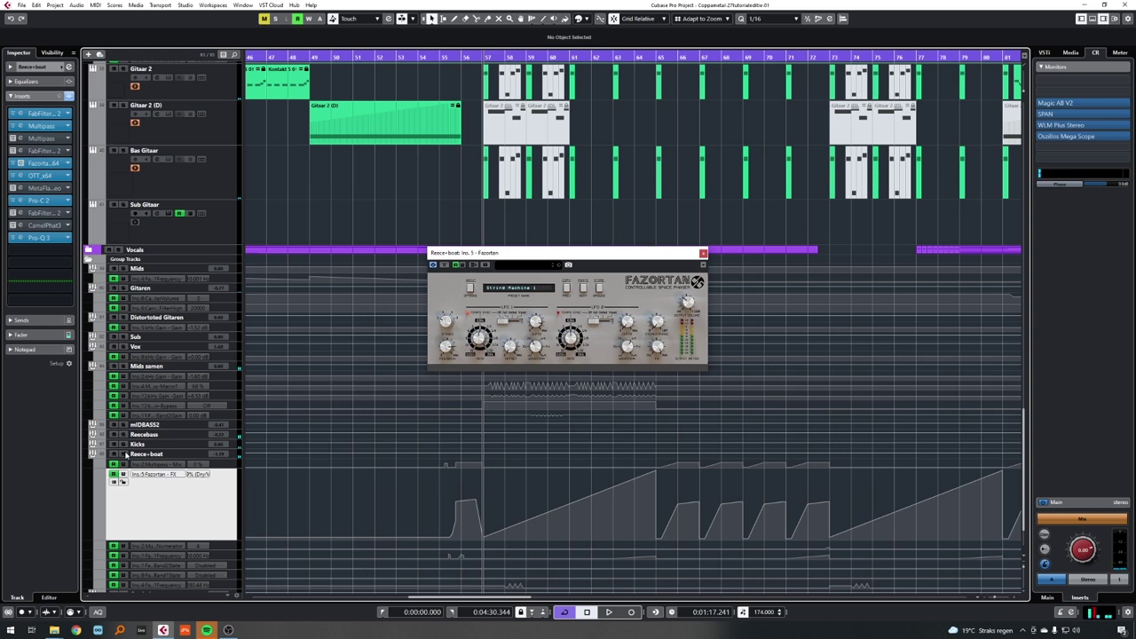
click(702, 253)
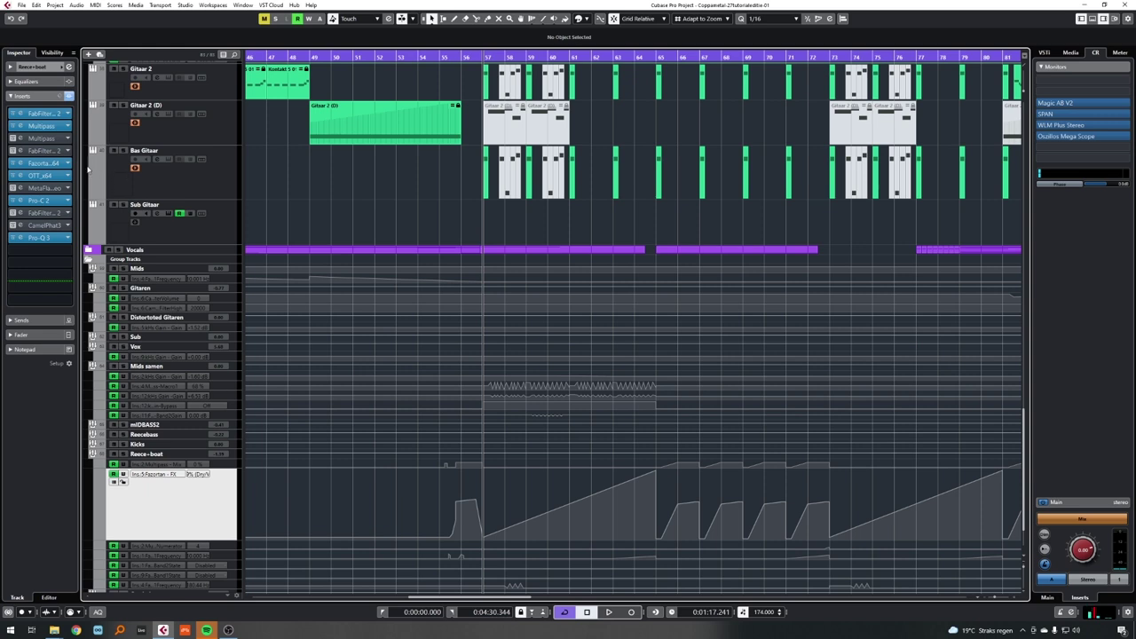
Step: Review the Reece-boat Pro-C 2 compressor's side-chain inputs, then close the compressor
click(45, 201)
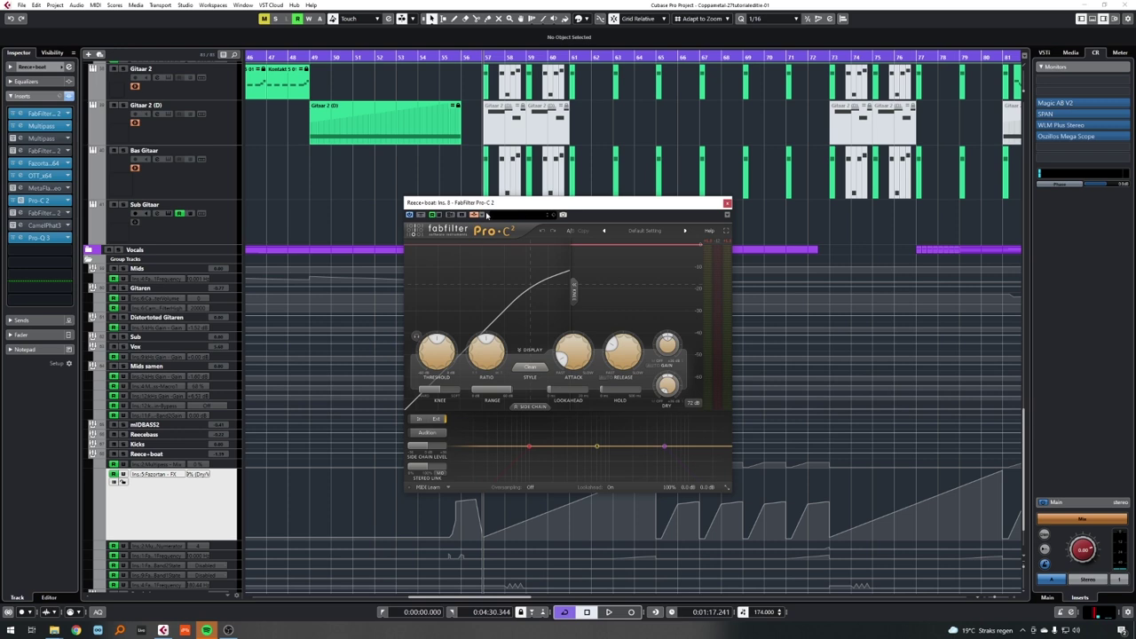
click(477, 215)
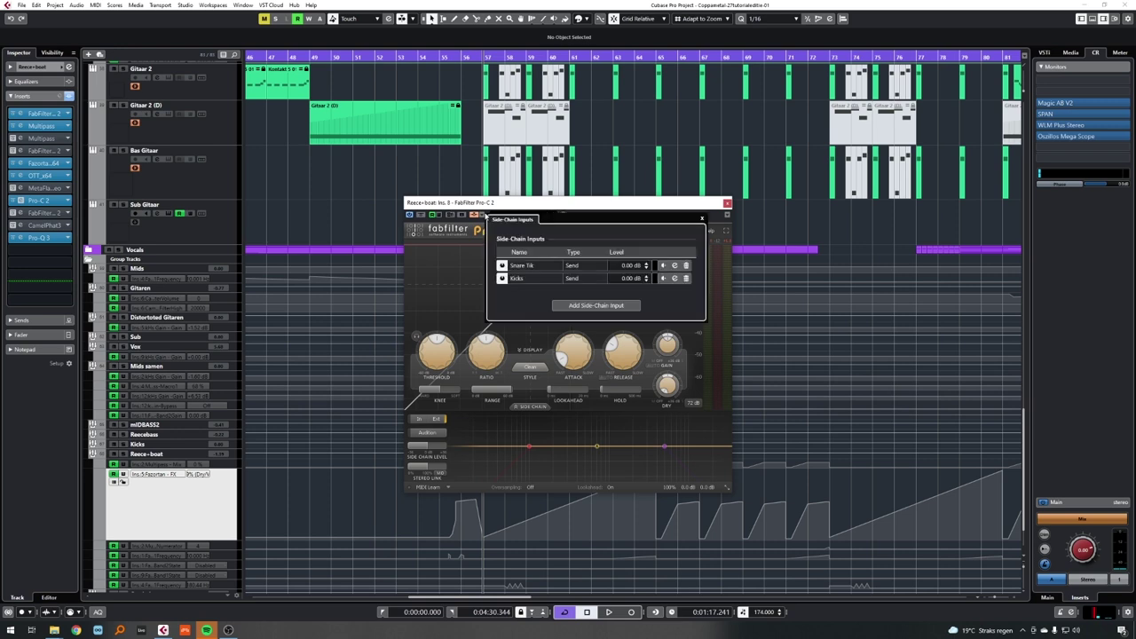
click(697, 221)
click(727, 205)
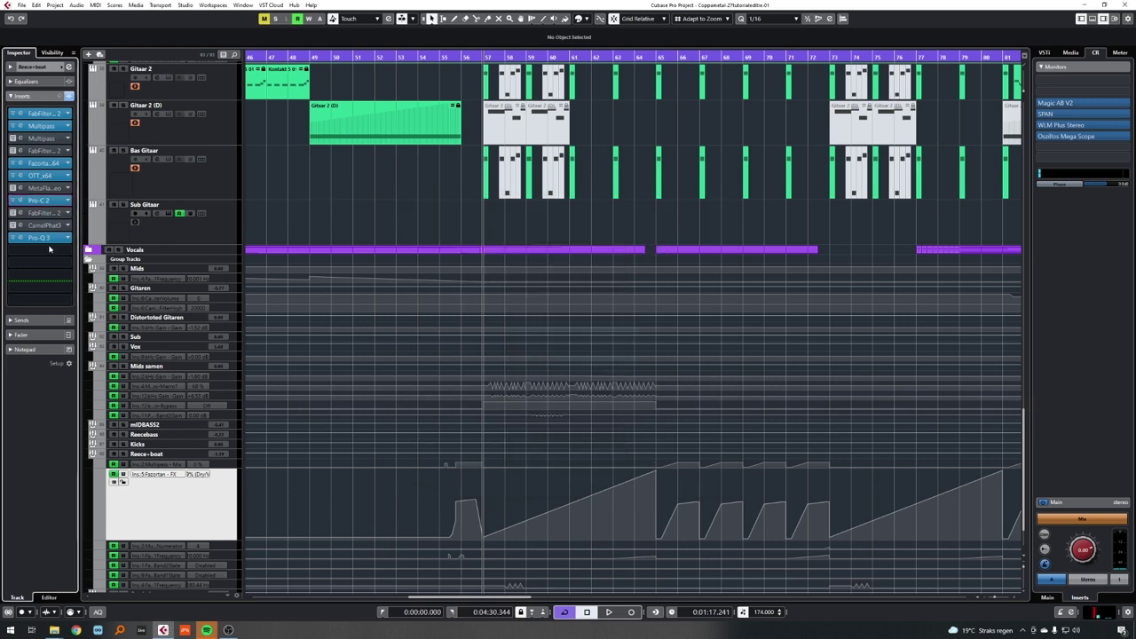
Step: Audition Reece-boat's Pro-Q 3, inspect its bell band, then stop playback and close it
click(37, 238)
key(space)
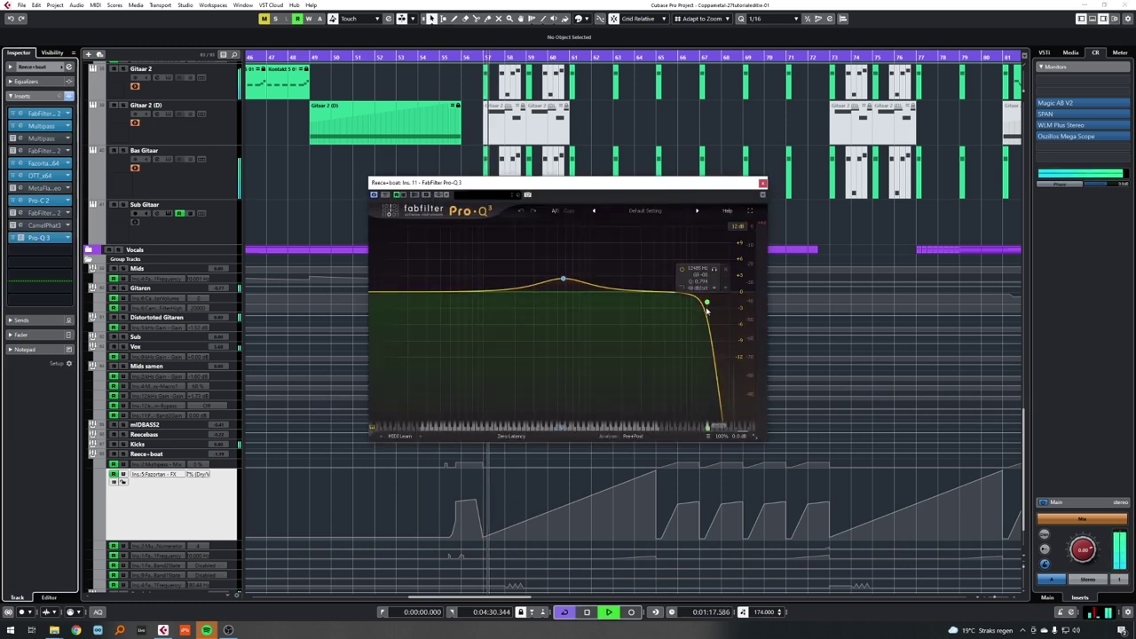
mouse_move(708, 303)
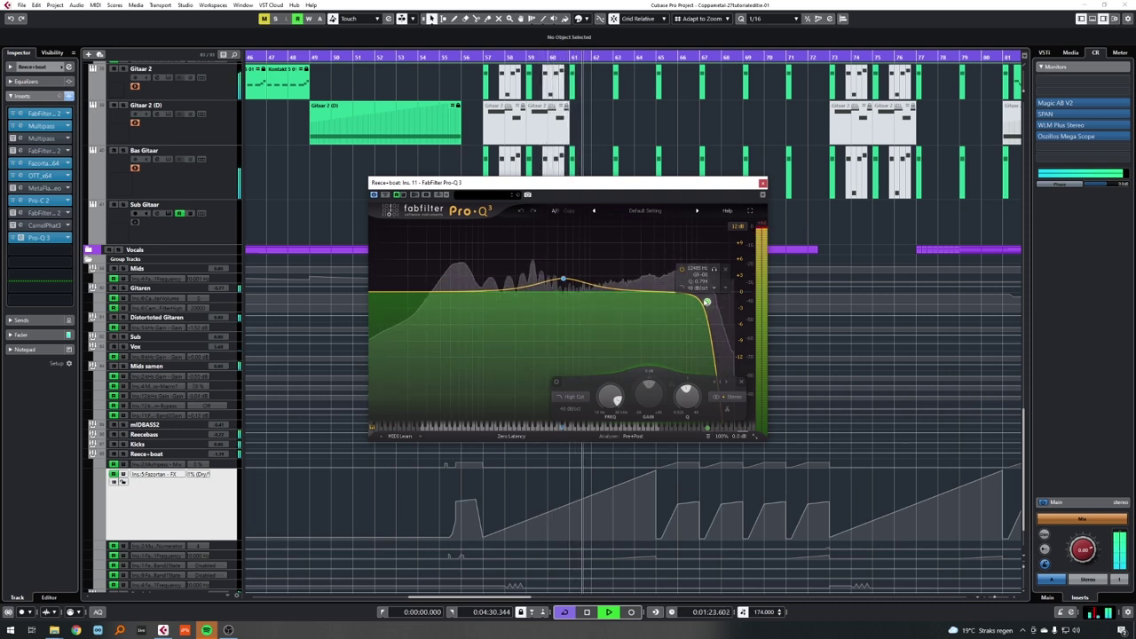
click(562, 282)
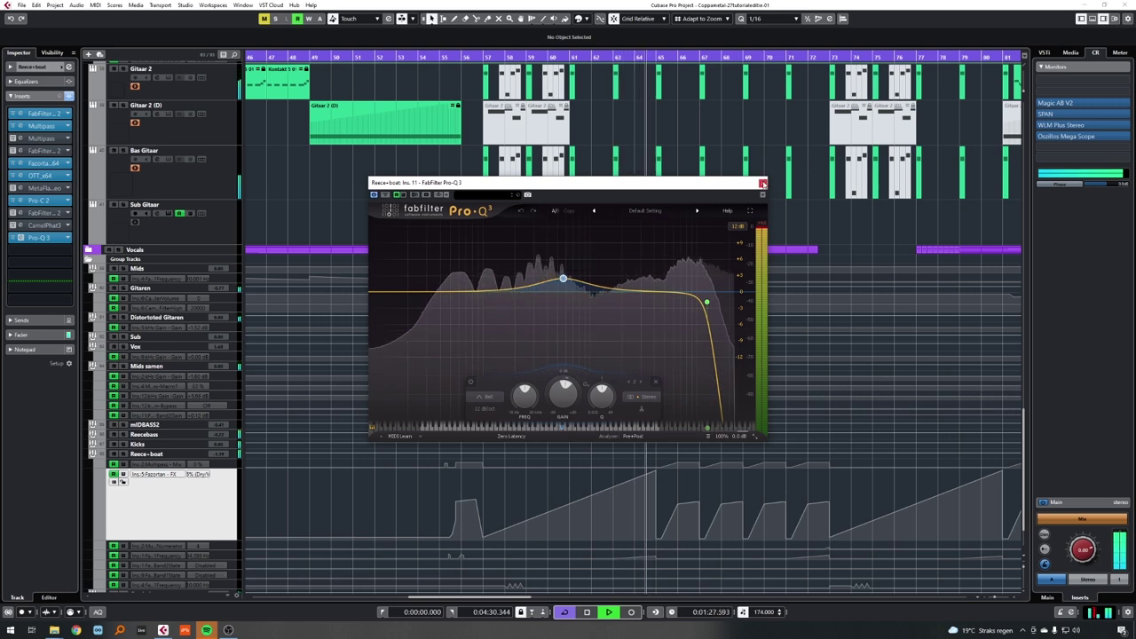
key(space)
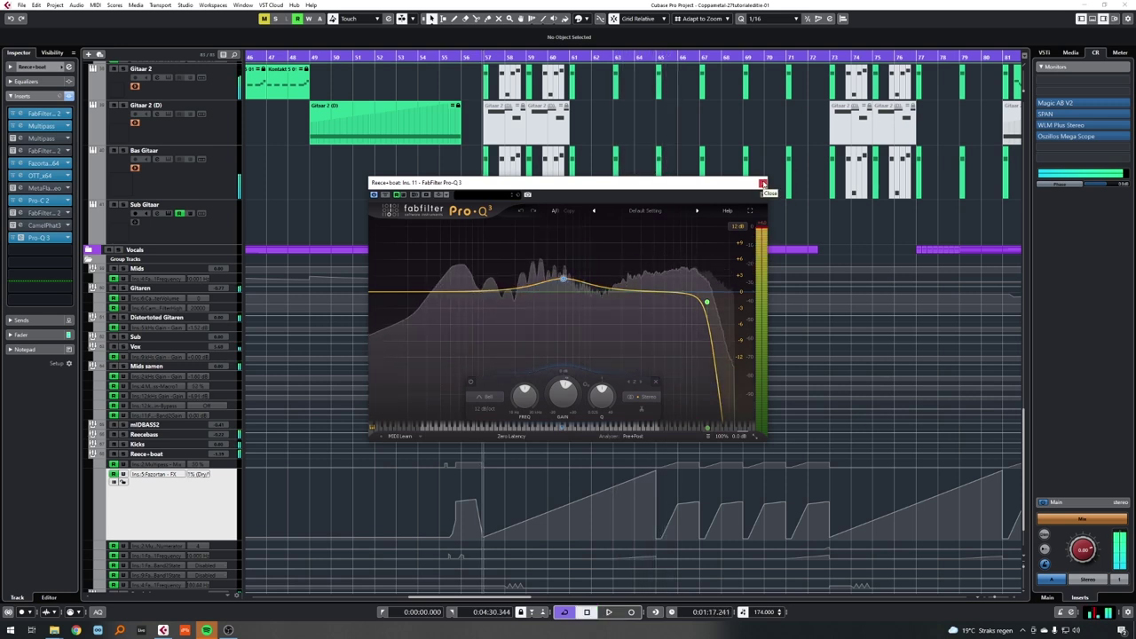
click(761, 183)
scroll(355, 479, down, 2)
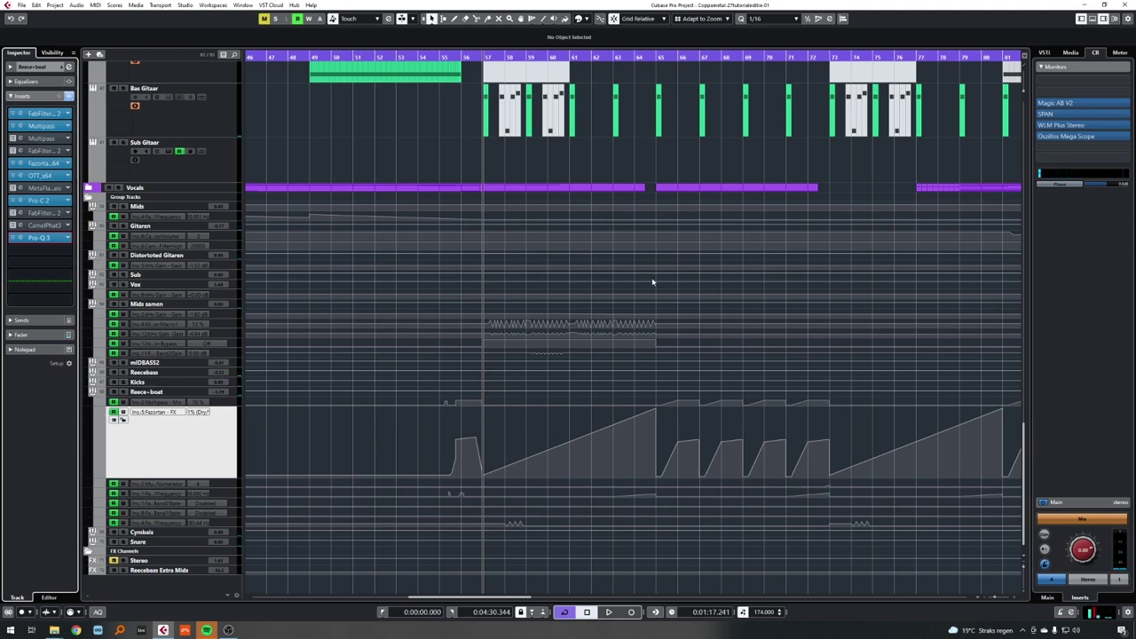
Step: Audition the arrangement briefly from bar 65
click(660, 62)
key(space)
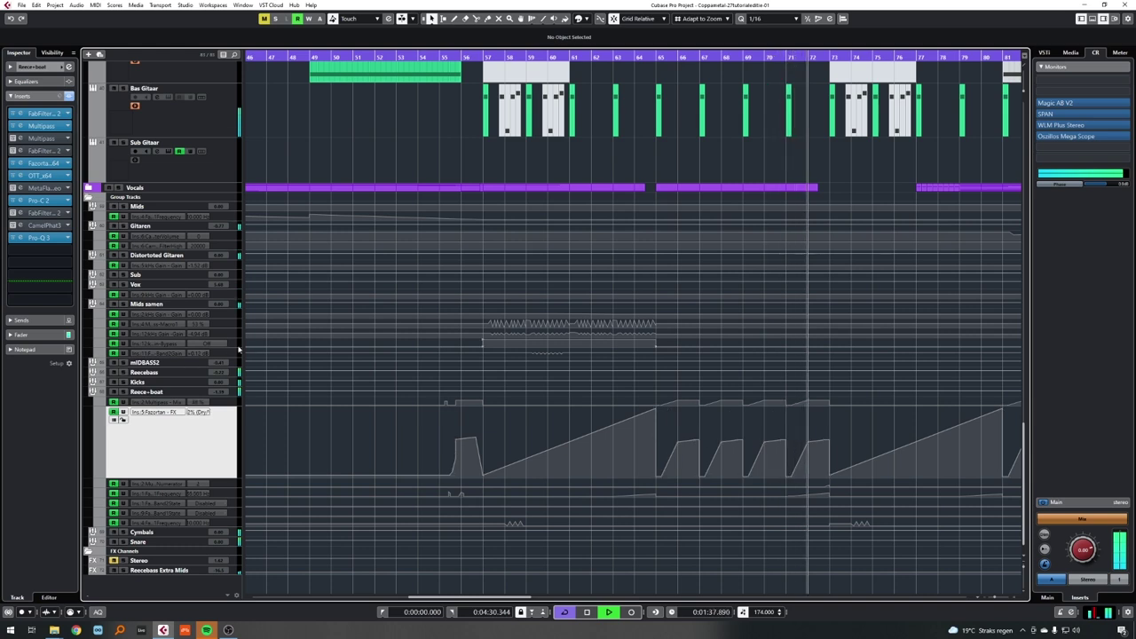
key(space)
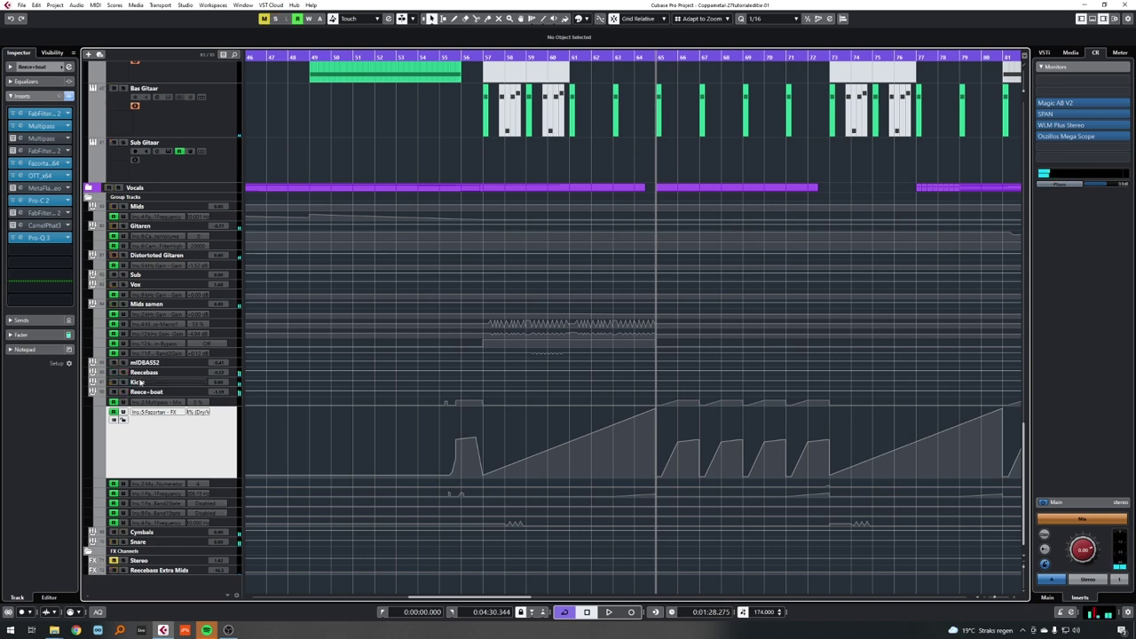
Step: Open the Reecebass track's OTT_x64 compressor insert and resume playback
click(145, 374)
click(36, 151)
key(space)
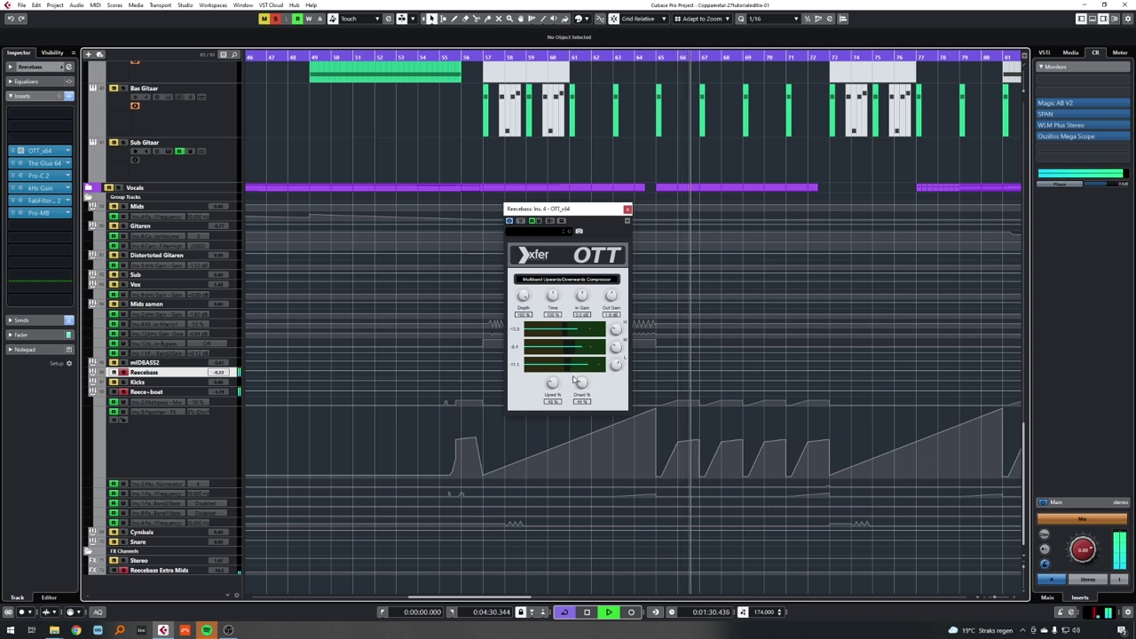
Step: Stop playback, open Reecebass's The Glue insert beside OTT, and close the OTT window
key(space)
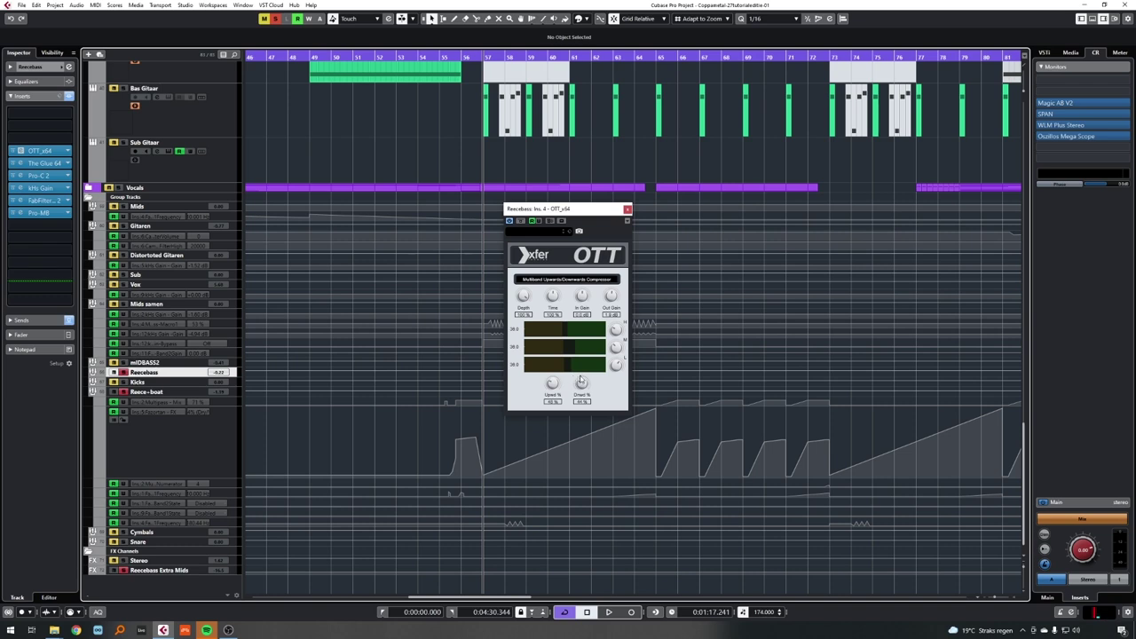
click(22, 164)
drag(602, 152, 687, 197)
click(628, 209)
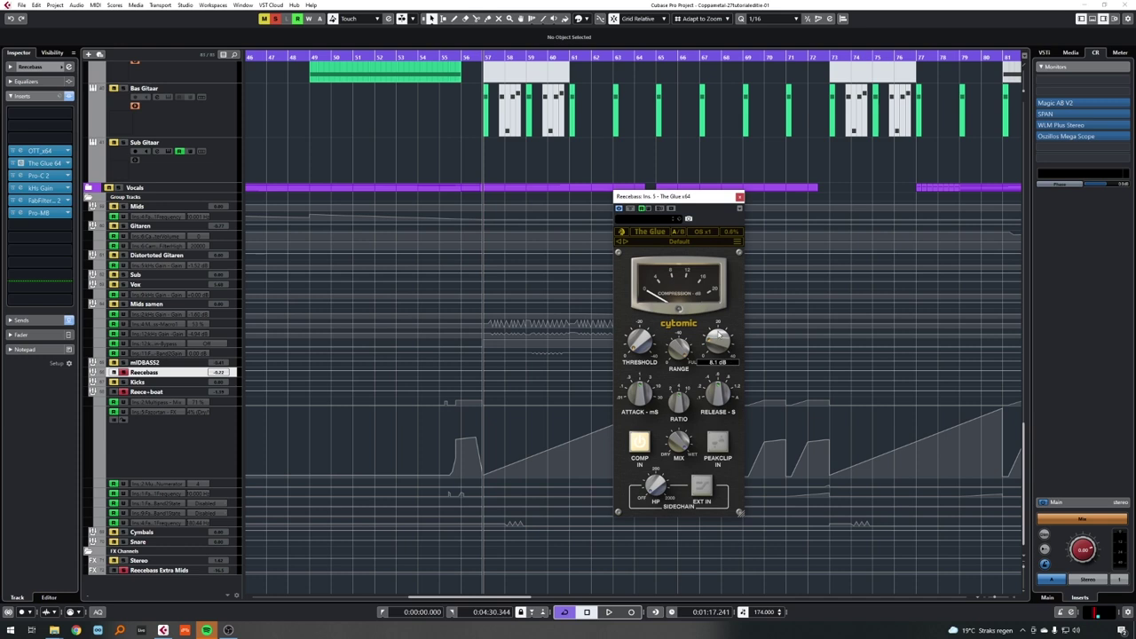
Step: Close The Glue, then inspect and close Reecebass's Pro-C 2 and kHs Gain inserts
click(739, 198)
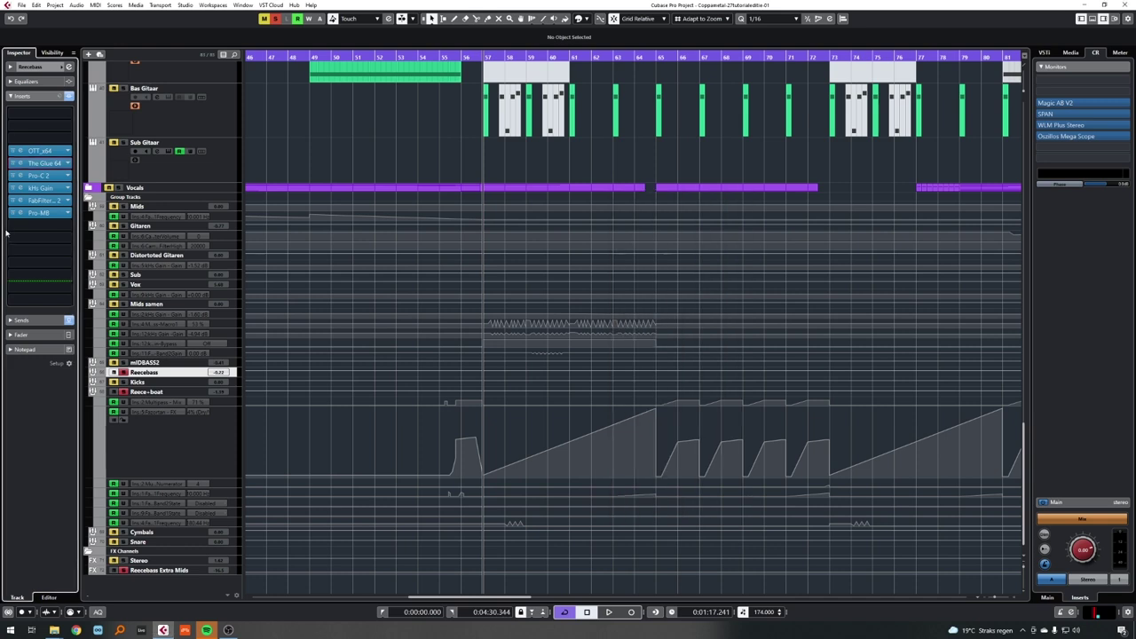
click(40, 176)
click(480, 179)
click(480, 179)
click(727, 167)
click(39, 188)
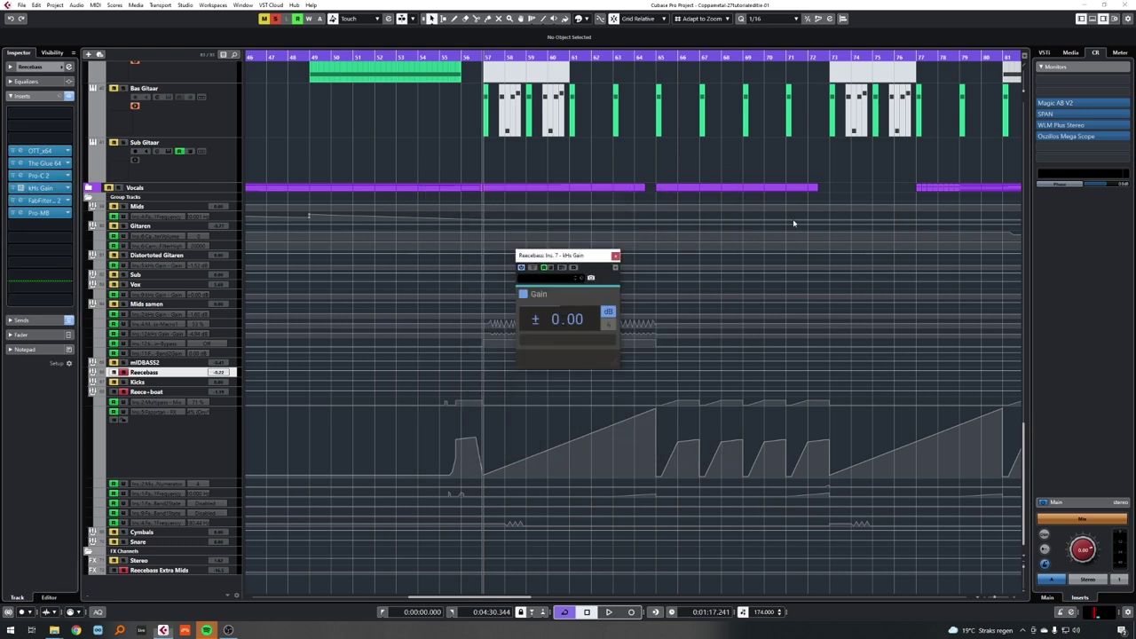
click(615, 257)
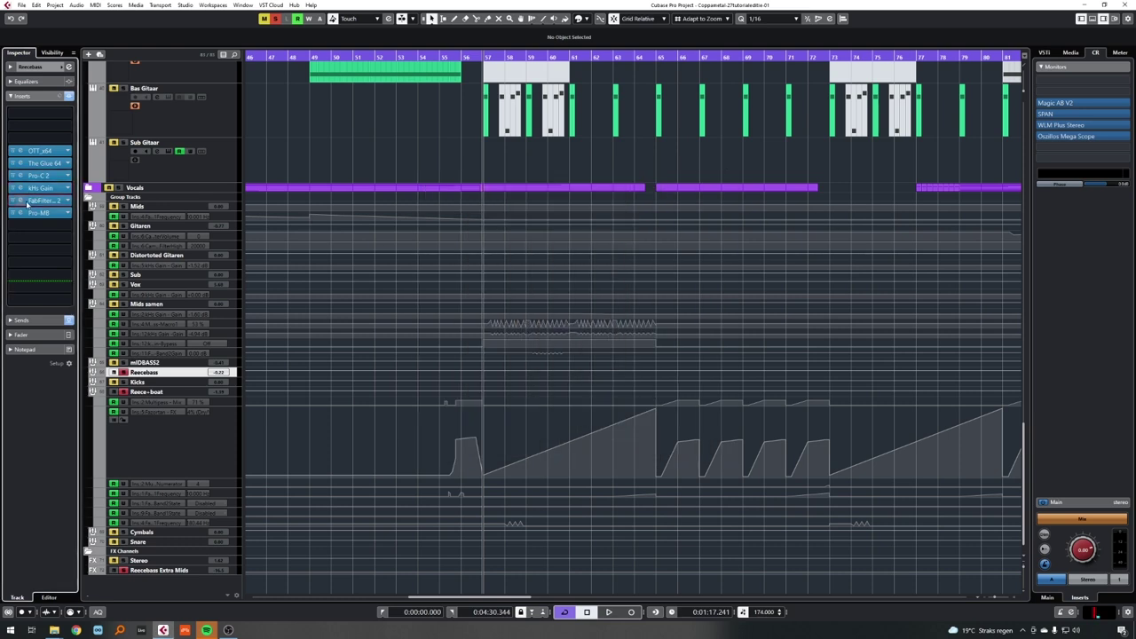
Step: Inspect and close Pro-Q 2 and Pro-MB, unsolo Reecebass, and select Reecebass Extra Mids
click(29, 202)
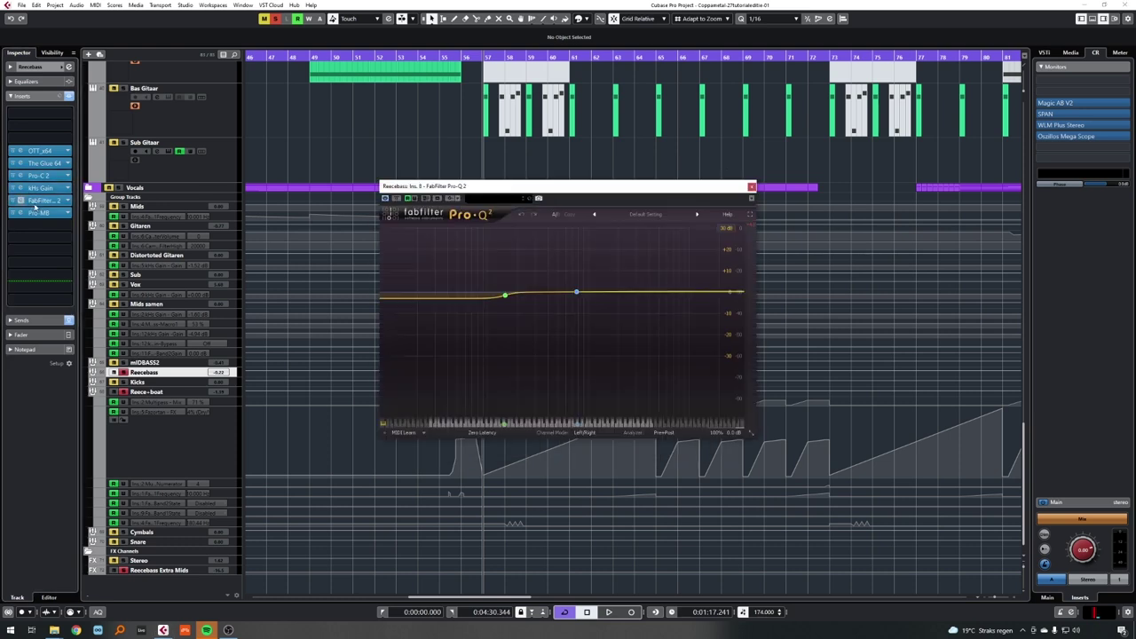
click(505, 296)
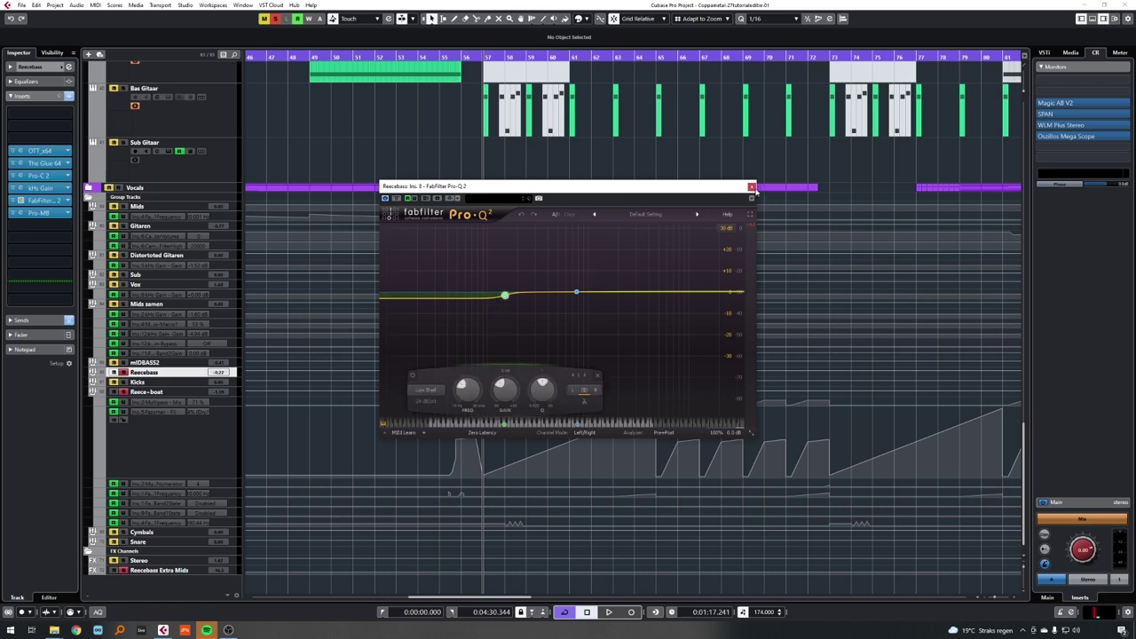
click(12, 213)
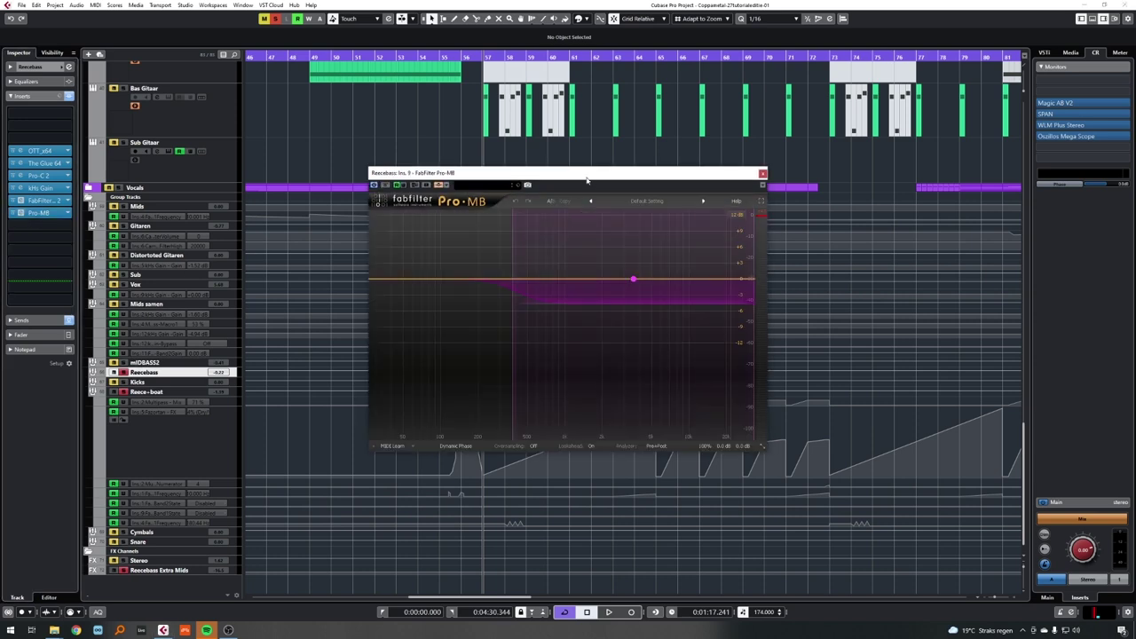
click(751, 186)
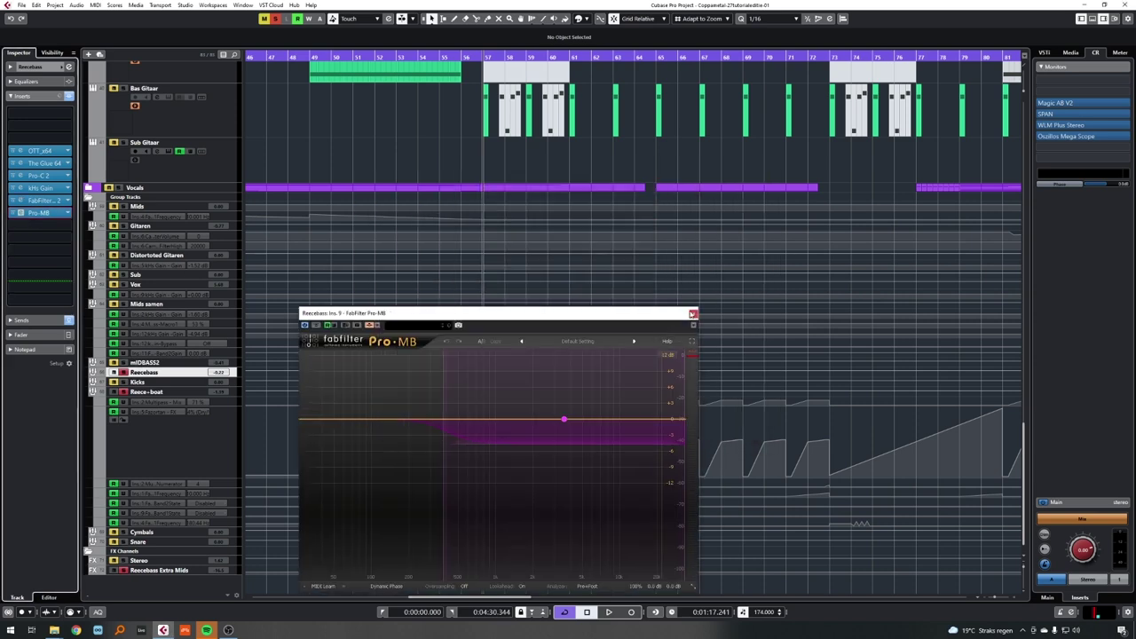
click(694, 315)
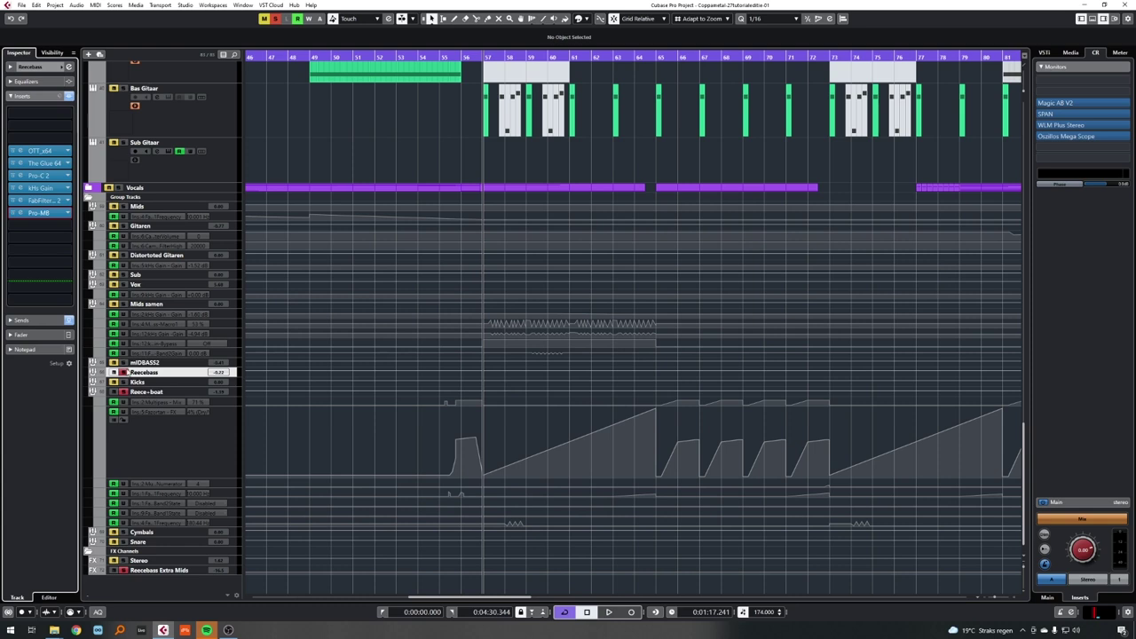
click(124, 371)
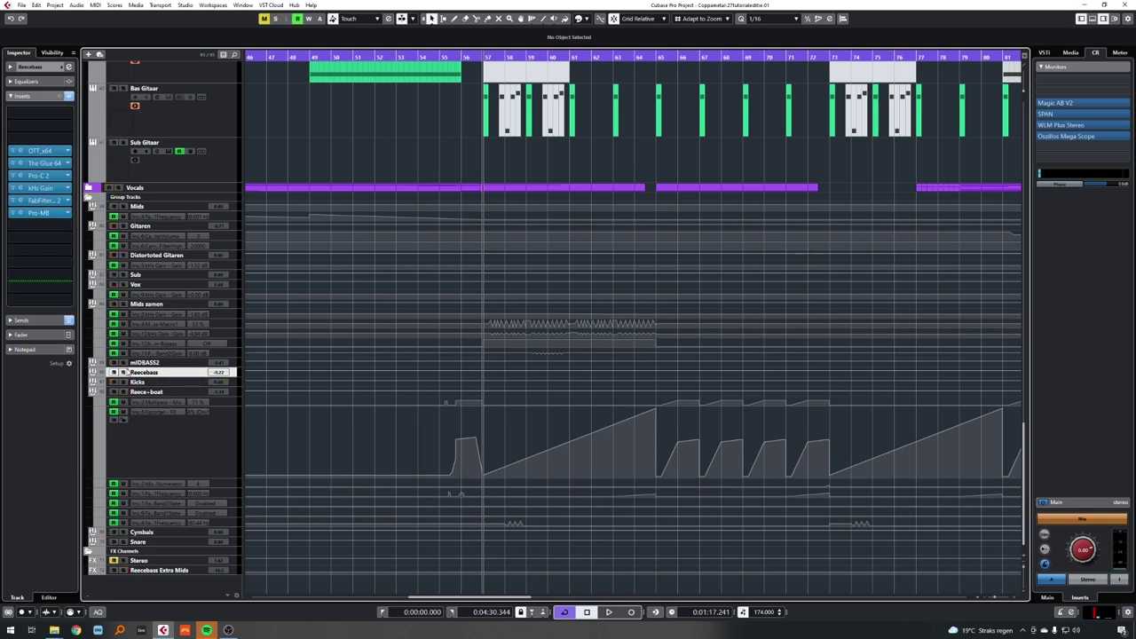
click(150, 572)
click(123, 570)
key(space)
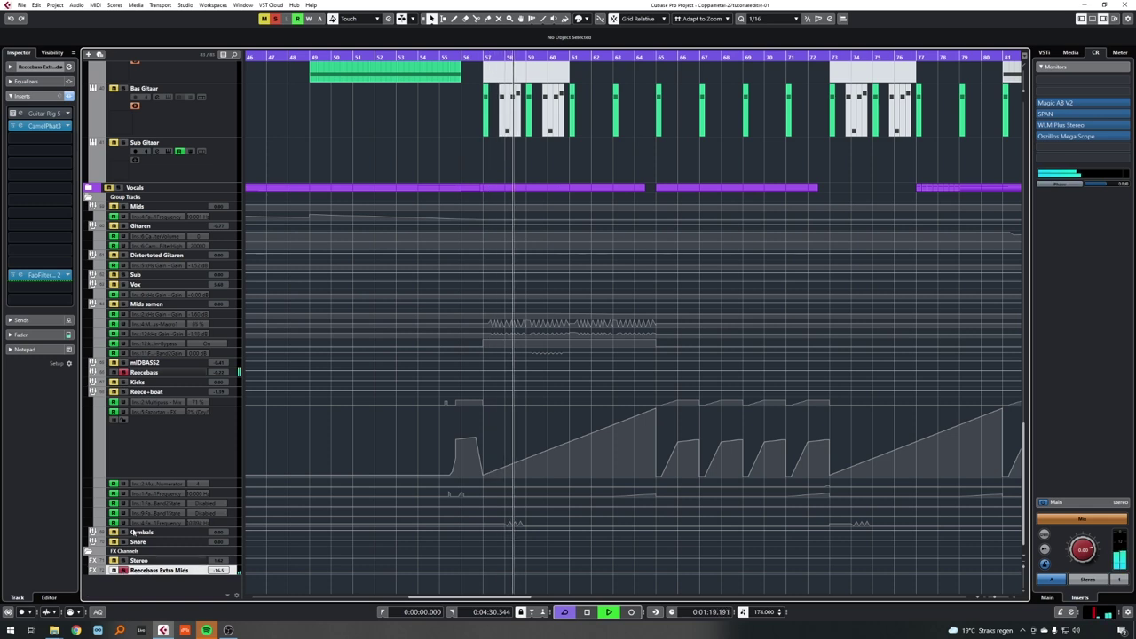
click(36, 125)
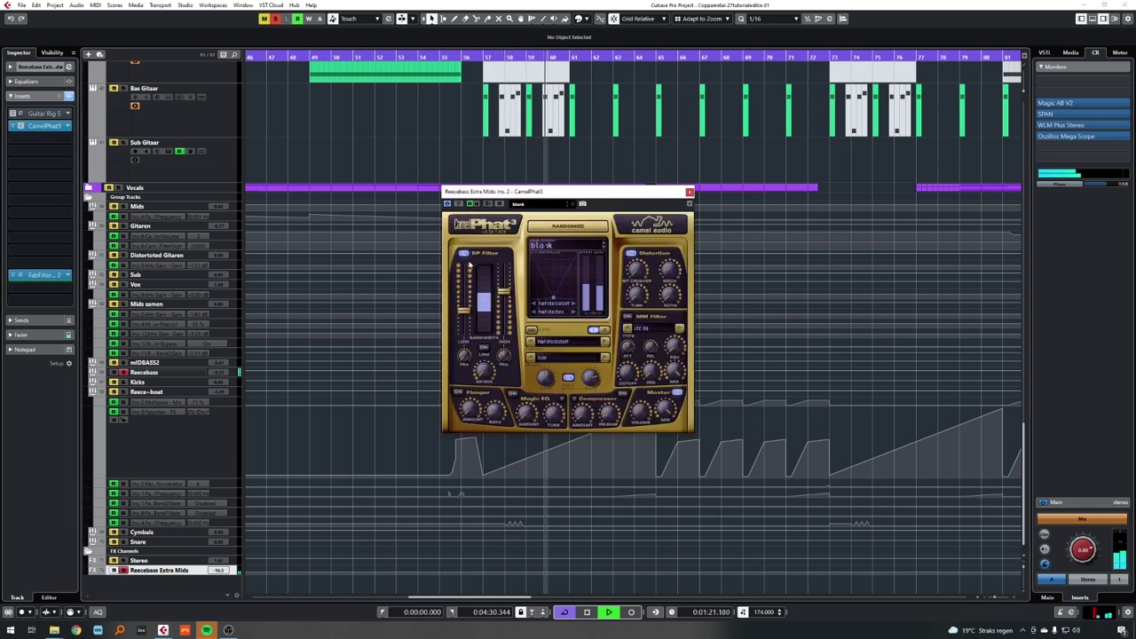
mouse_move(643, 283)
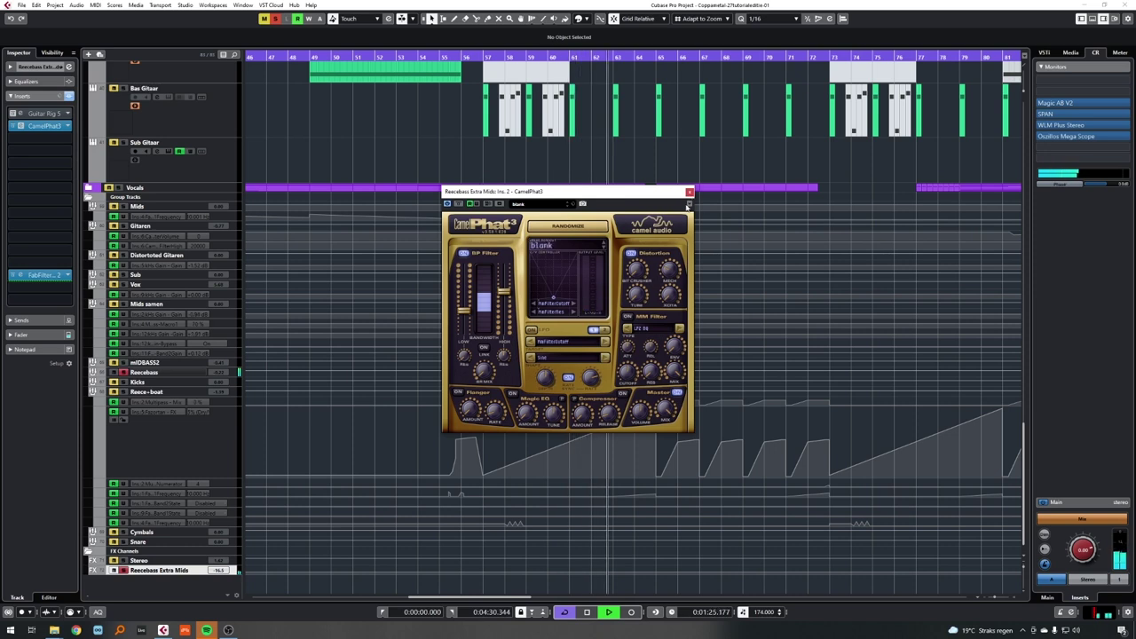
click(689, 192)
click(40, 274)
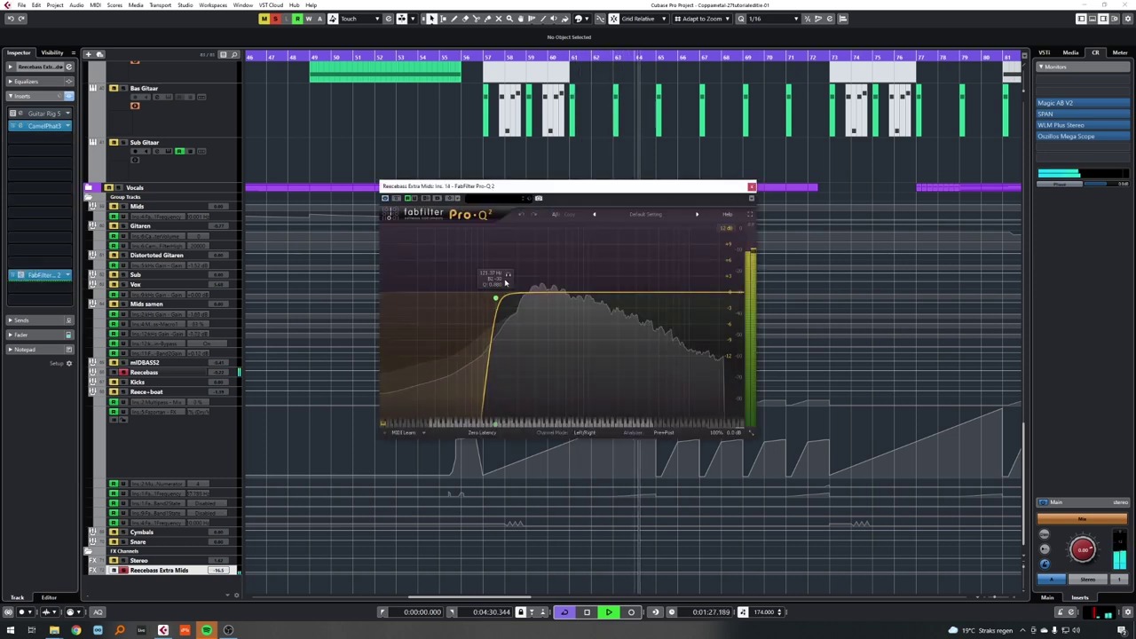
click(752, 187)
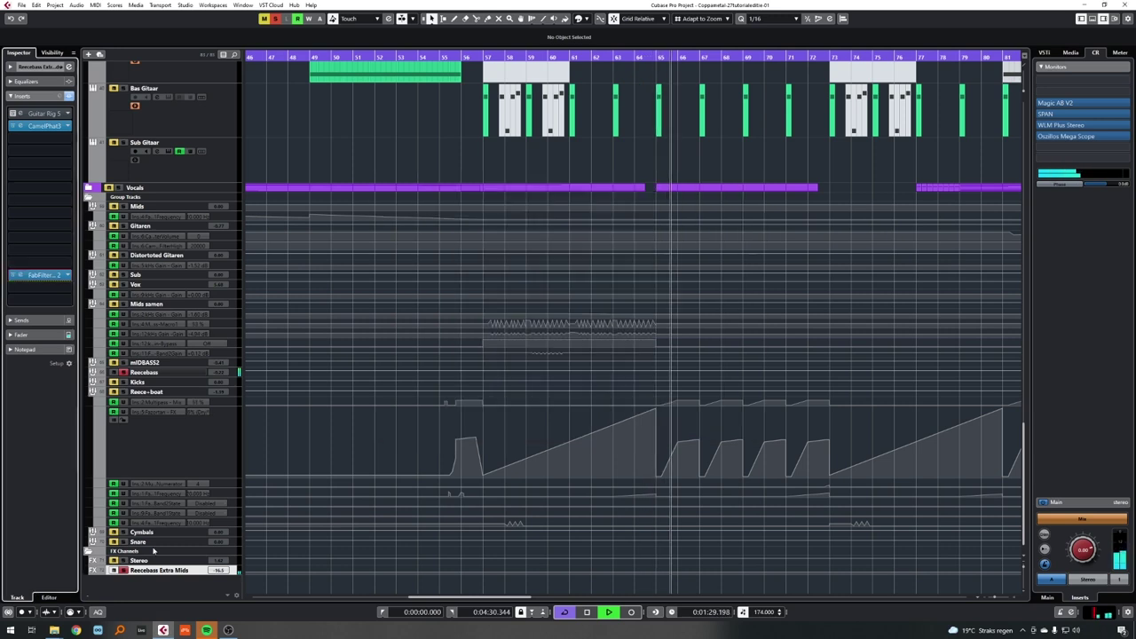
key(space)
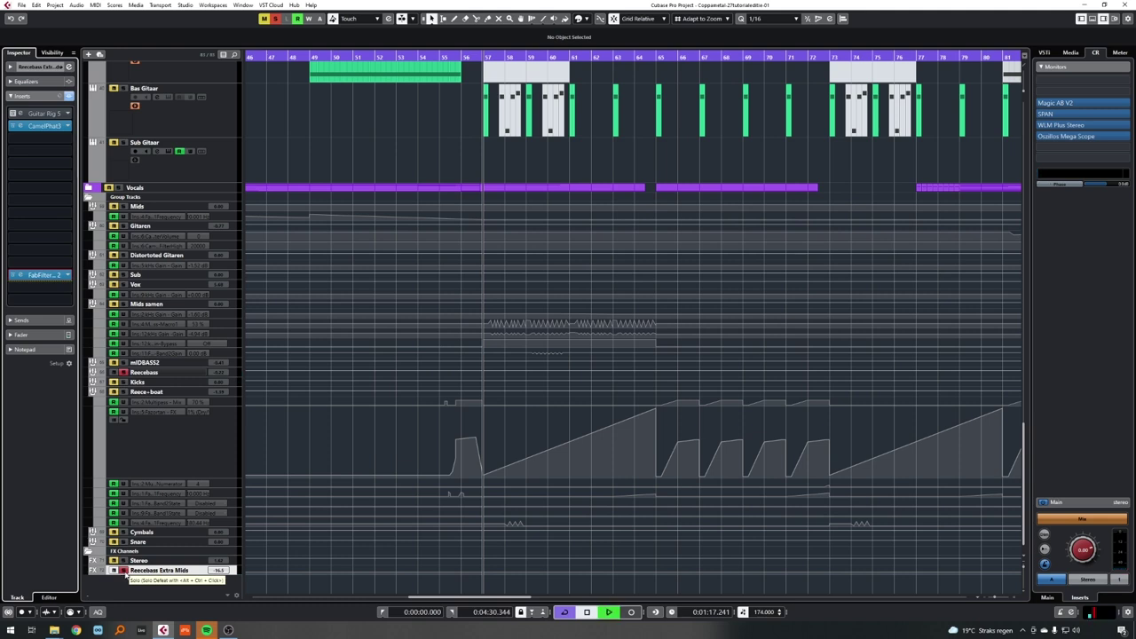
key(space)
click(125, 571)
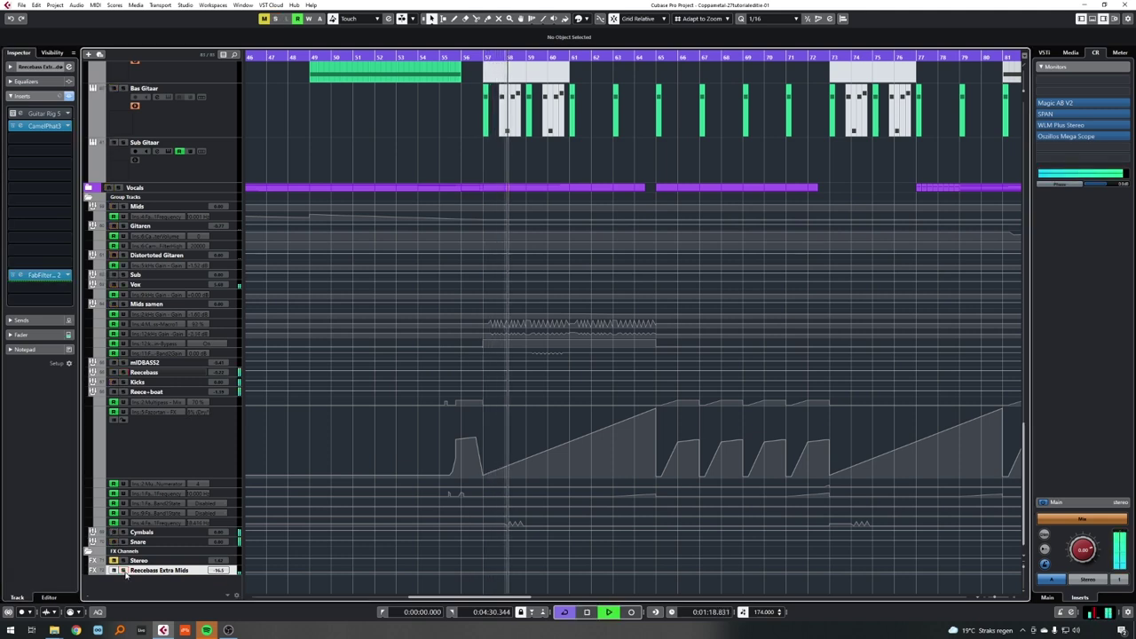
key(space)
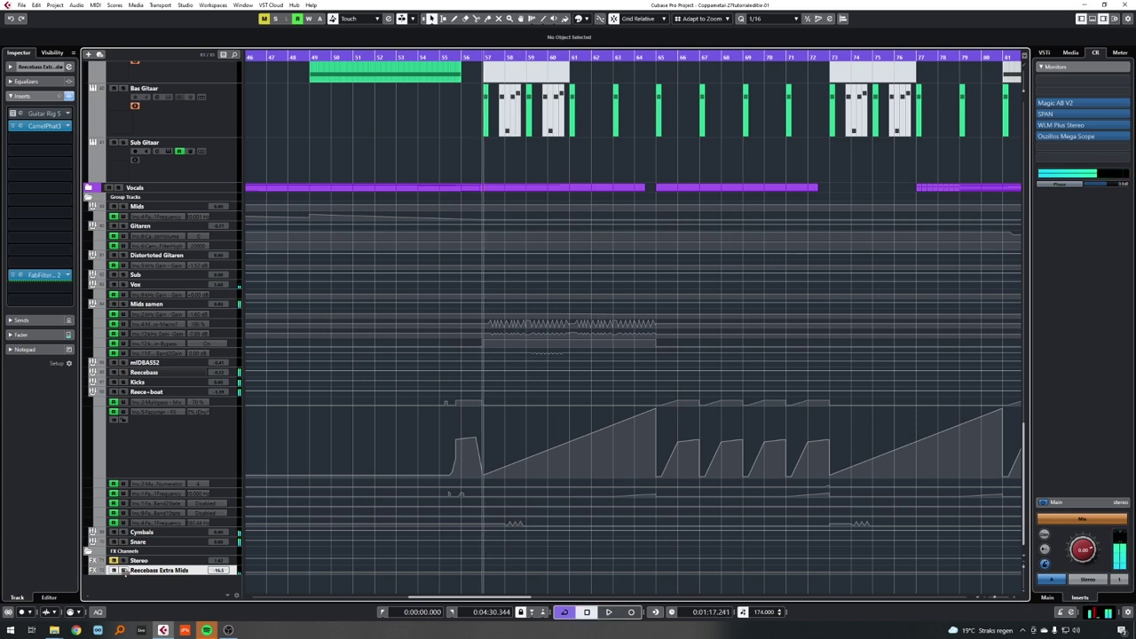
key(space)
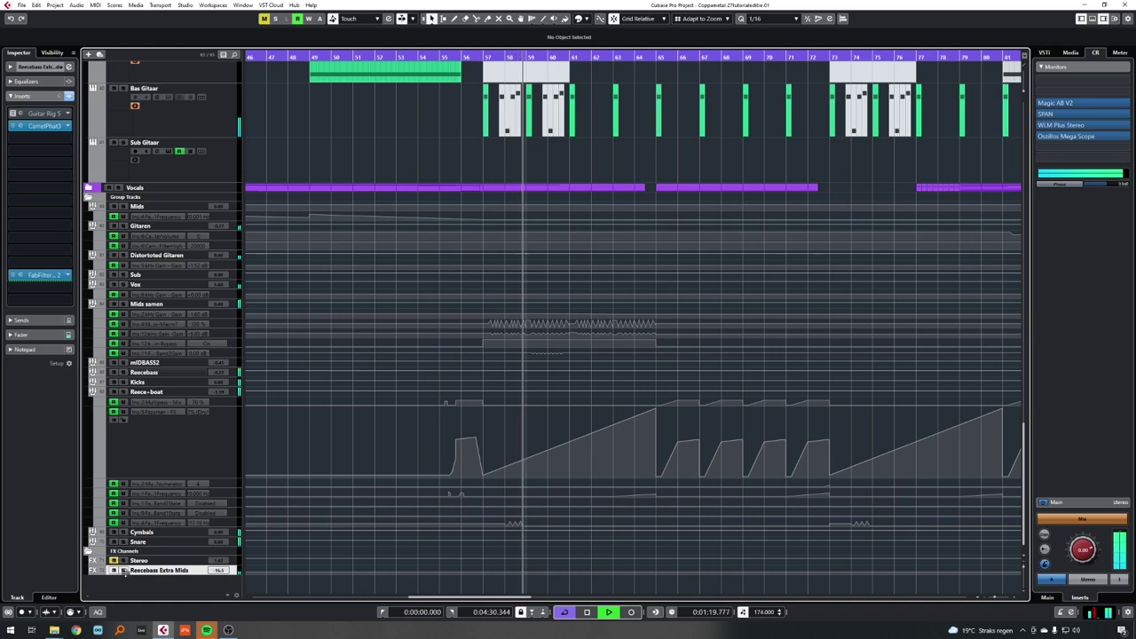
key(space)
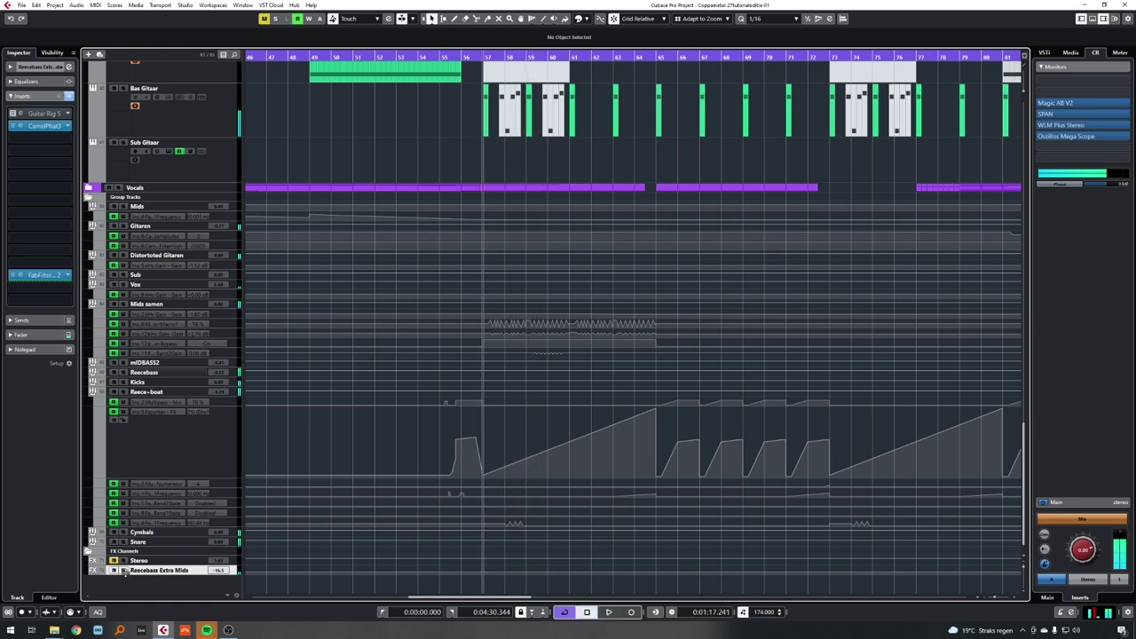
key(space)
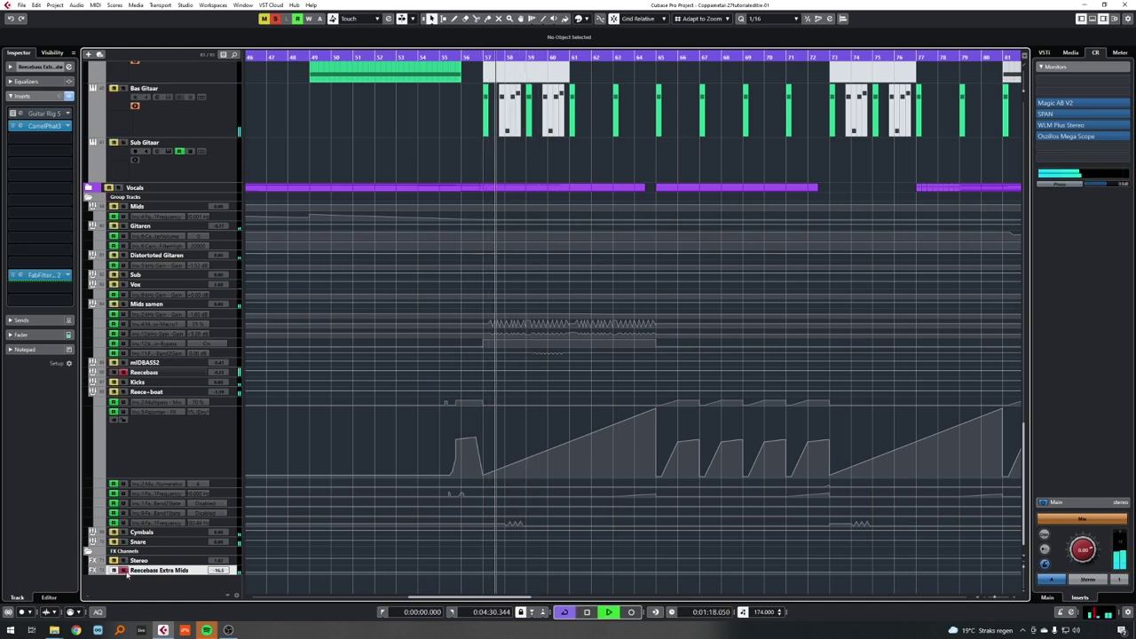
key(space)
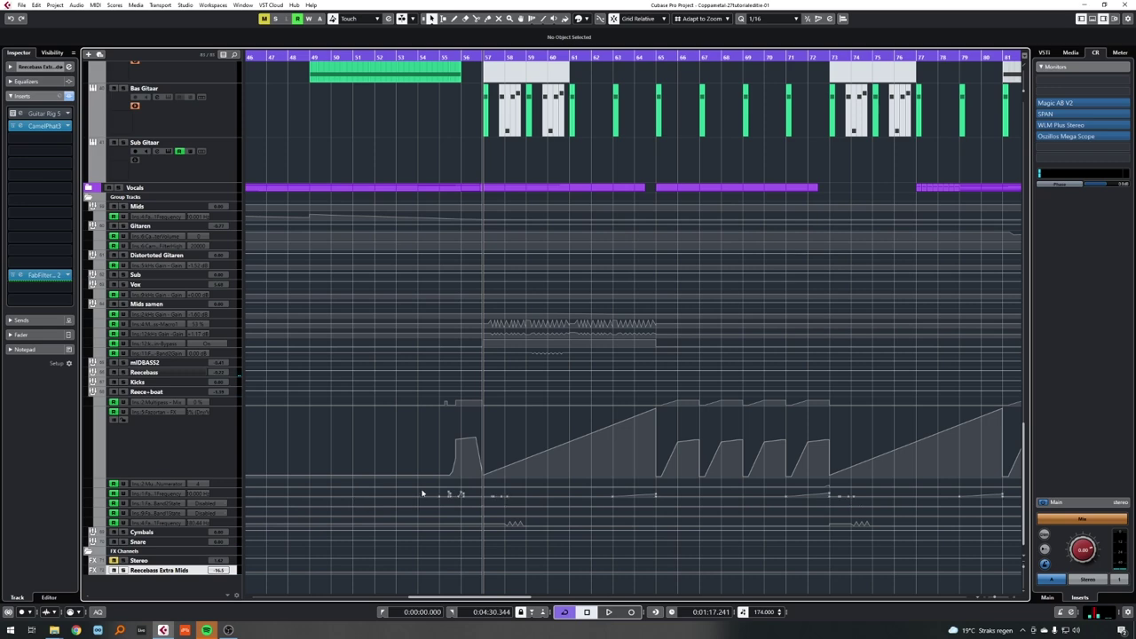
Step: Show the ReeceFM track's insert chain in the Inspector and start playback
scroll(427, 475, up, 15)
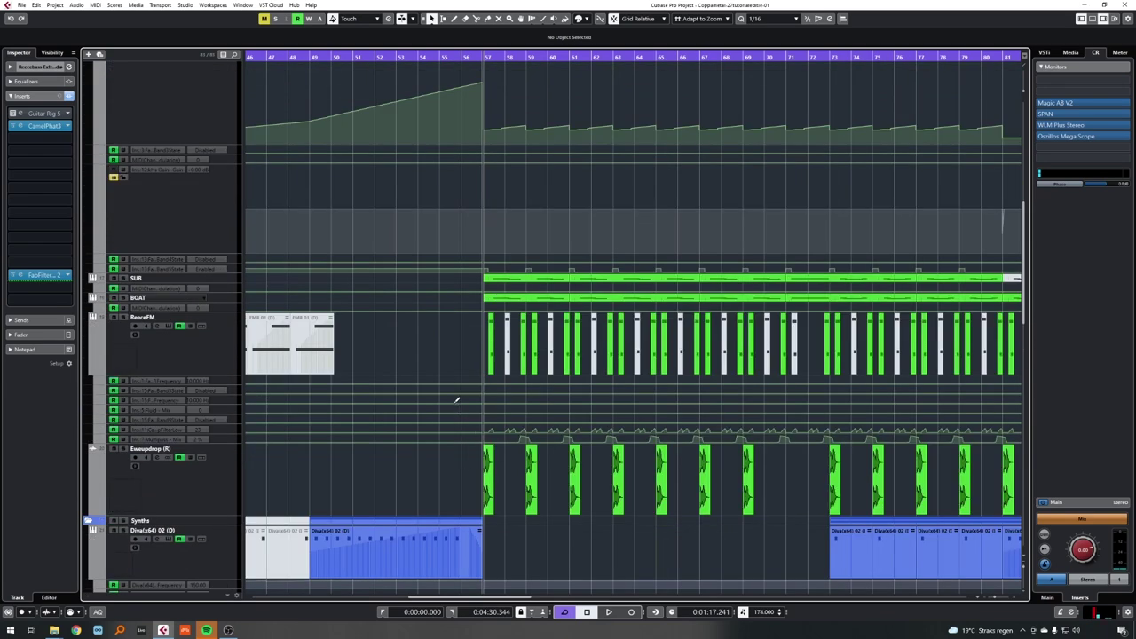
click(199, 356)
key(space)
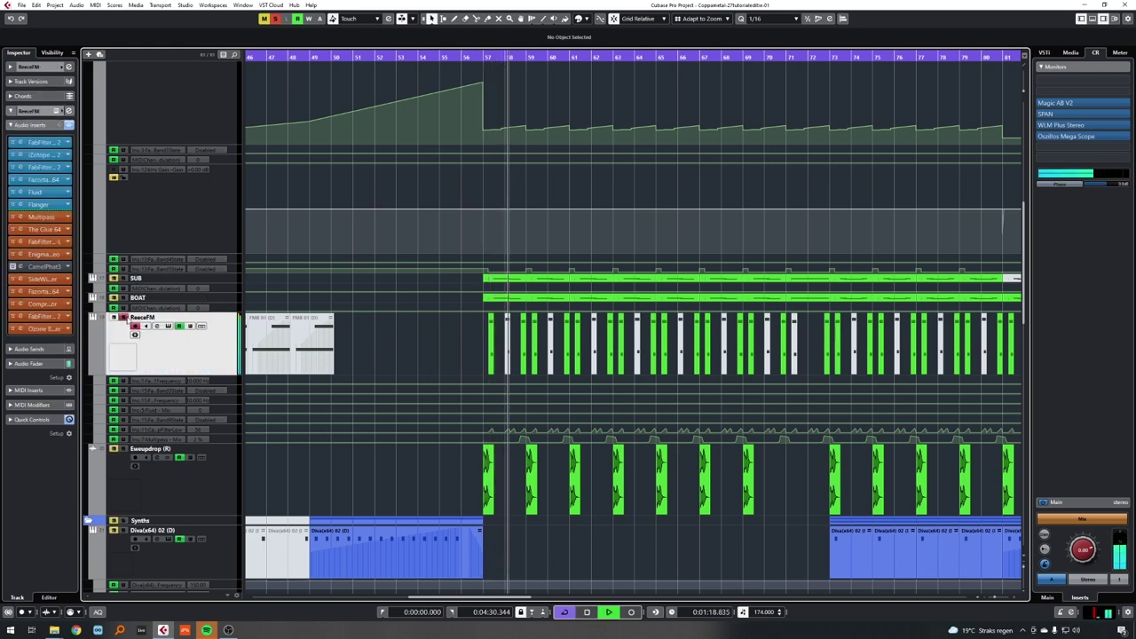
scroll(621, 319, up, 8)
scroll(621, 320, down, 4)
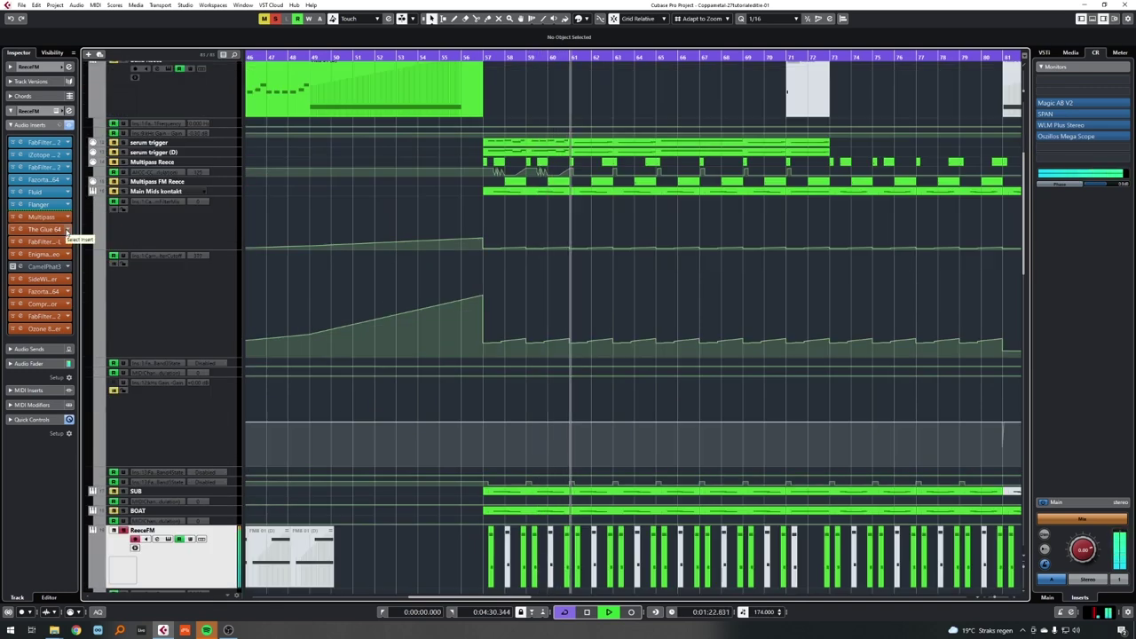
key(space)
click(40, 254)
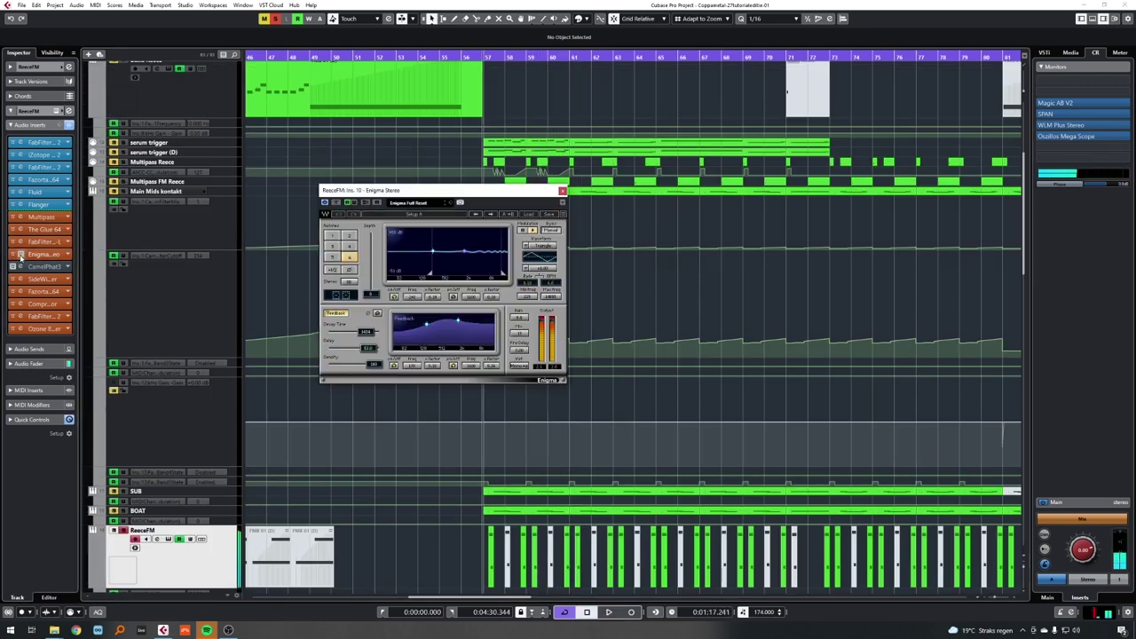
drag(492, 194, 483, 195)
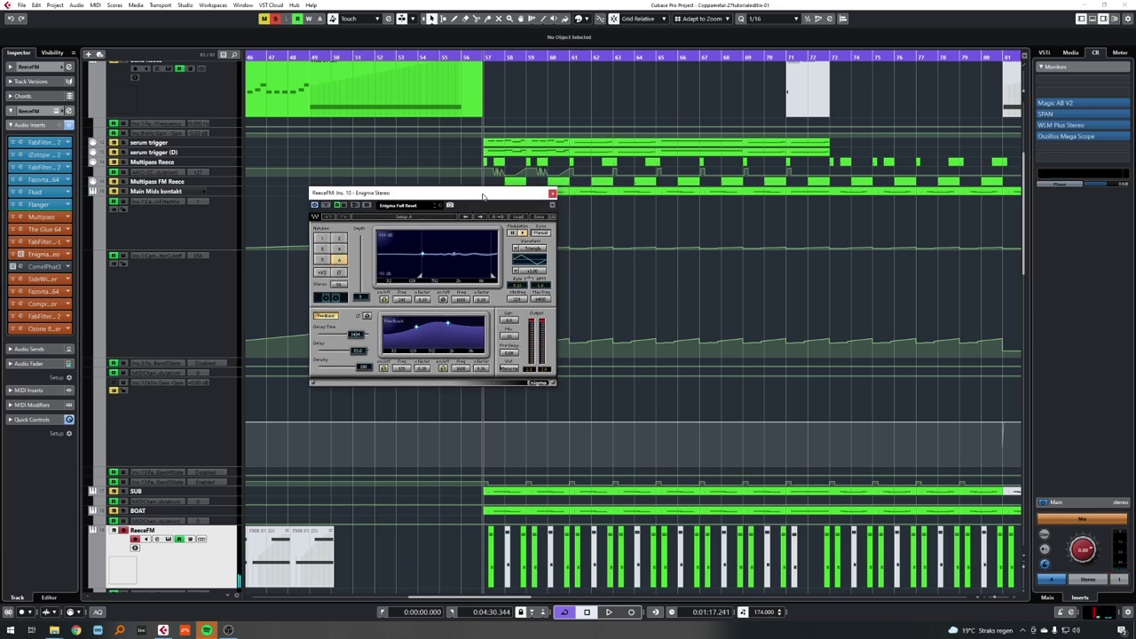
drag(485, 196, 484, 202)
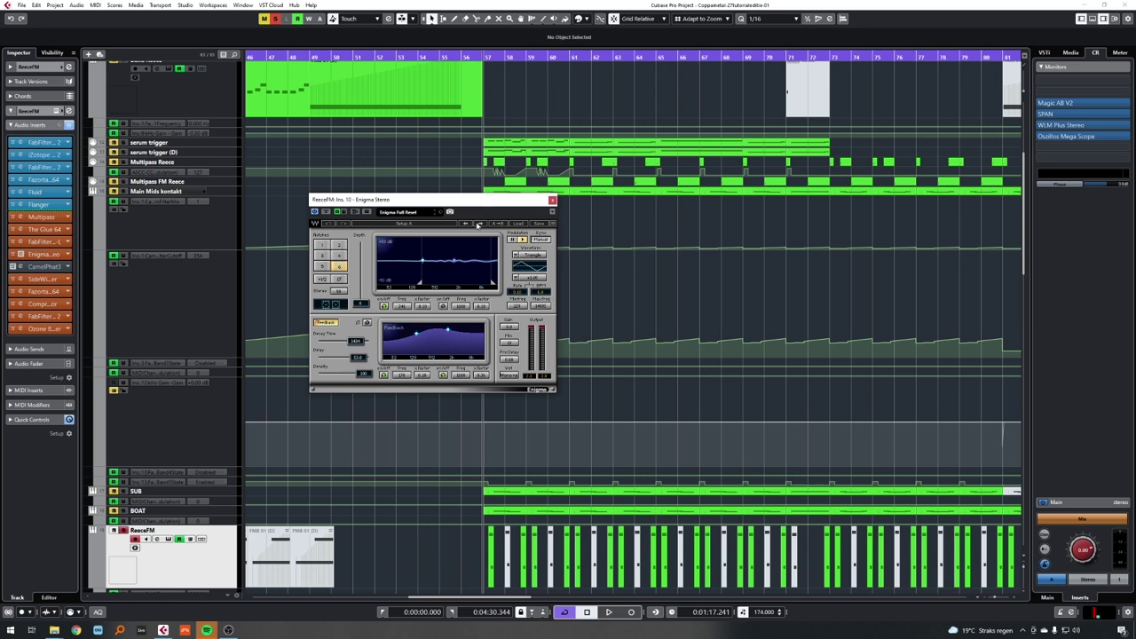
drag(480, 205, 501, 212)
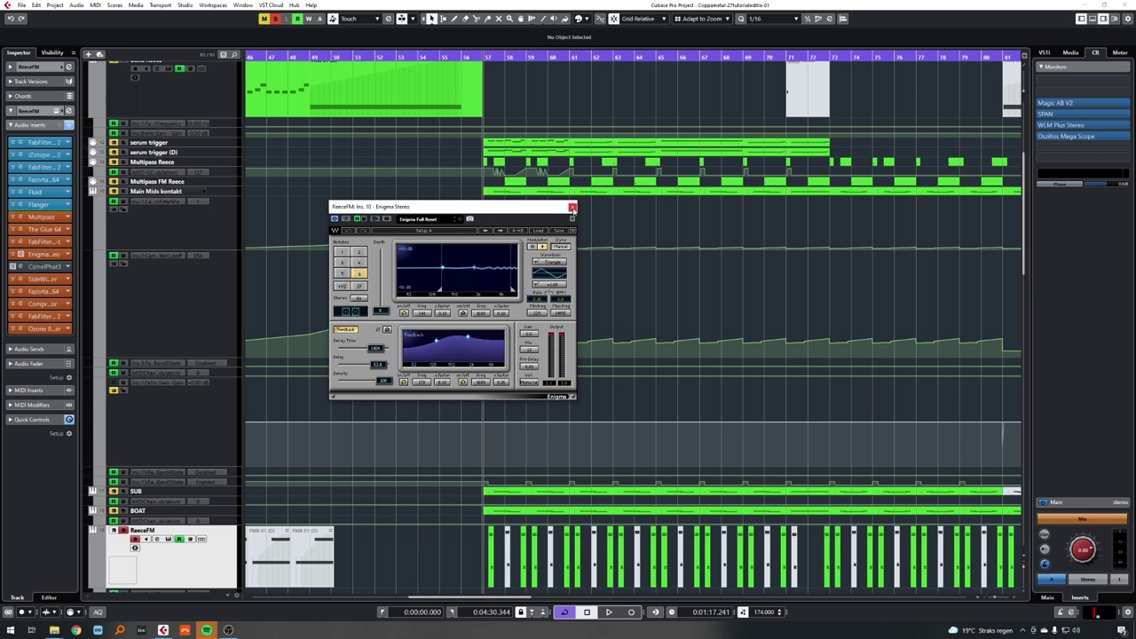
key(space)
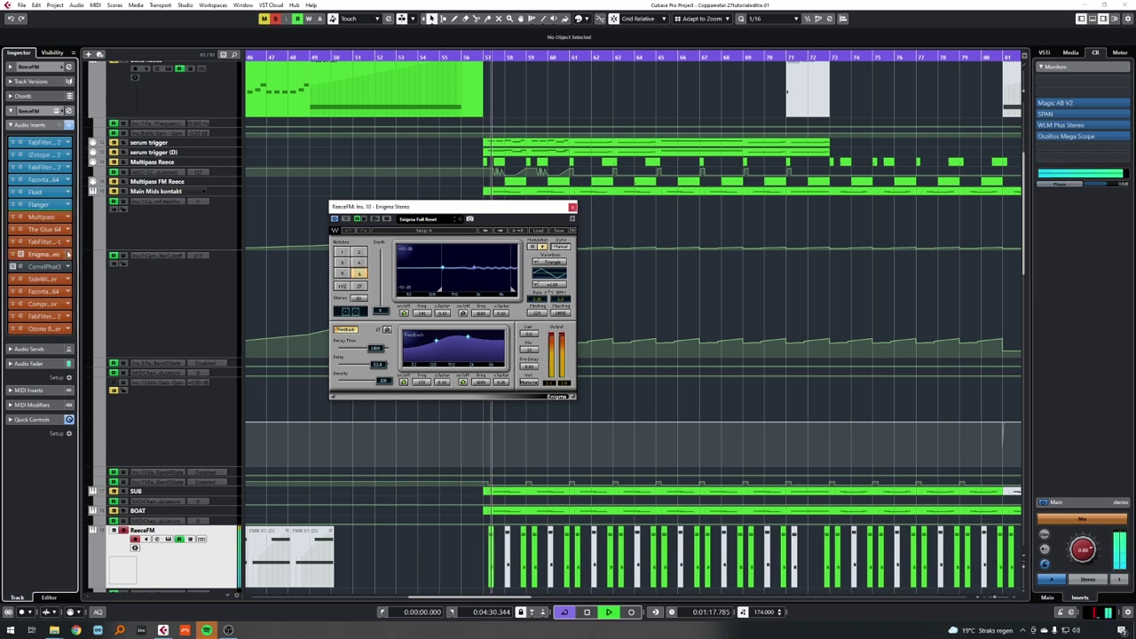
key(space)
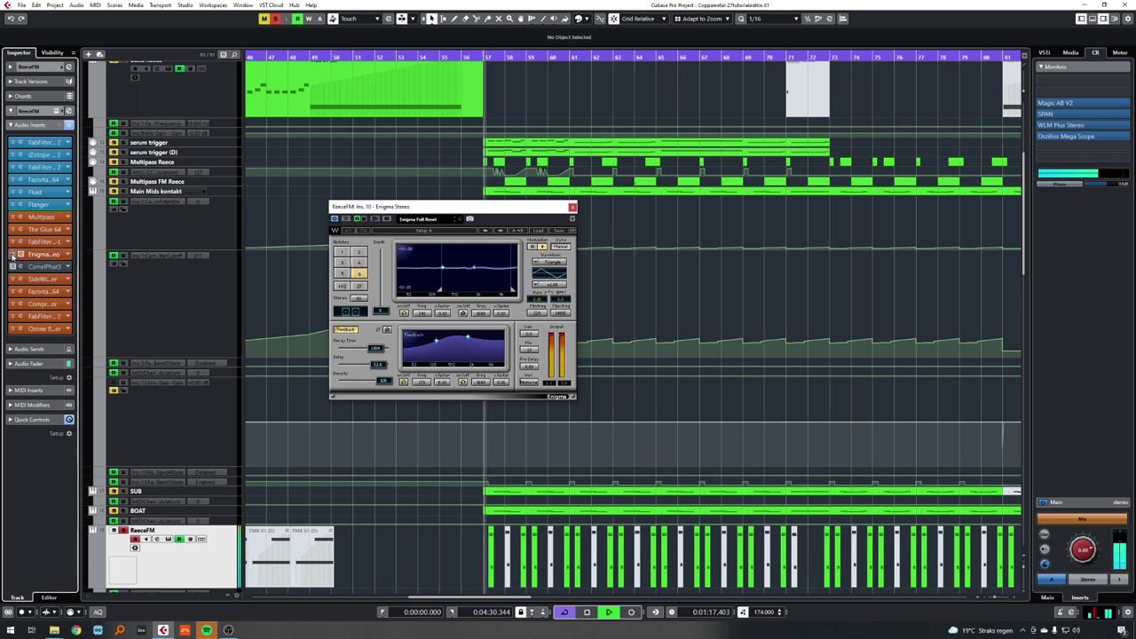
key(space)
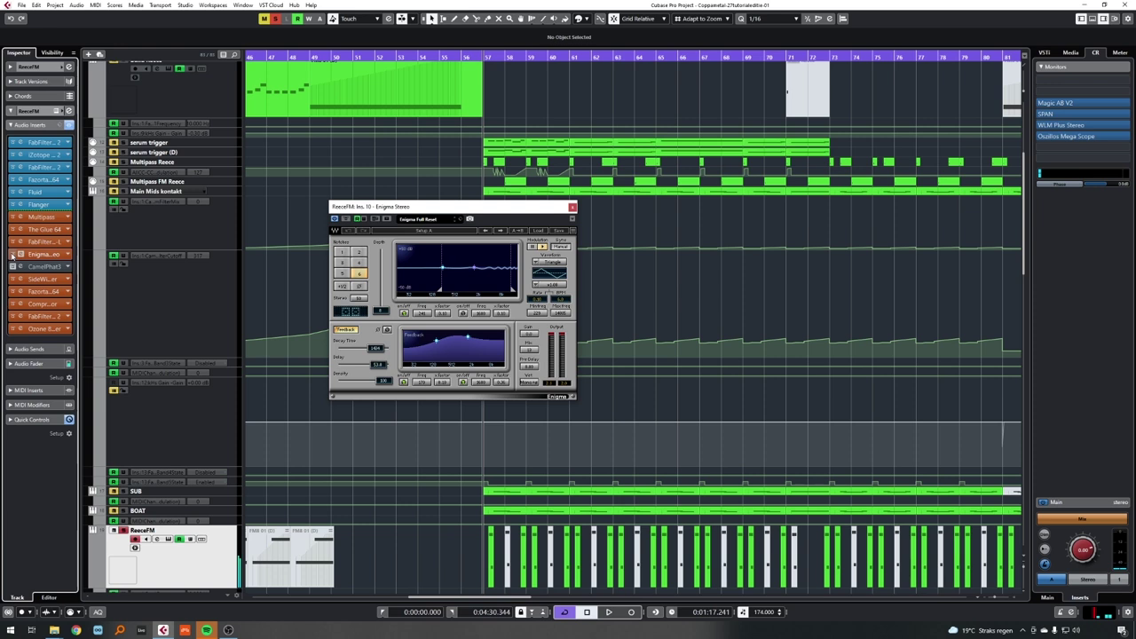
click(11, 217)
key(space)
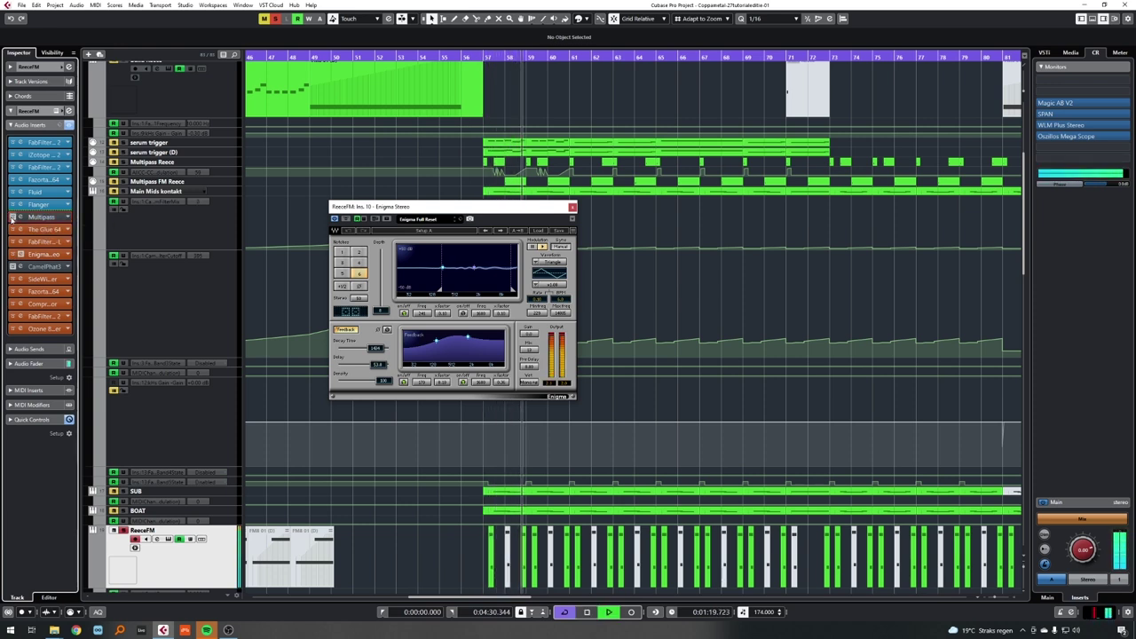
click(11, 218)
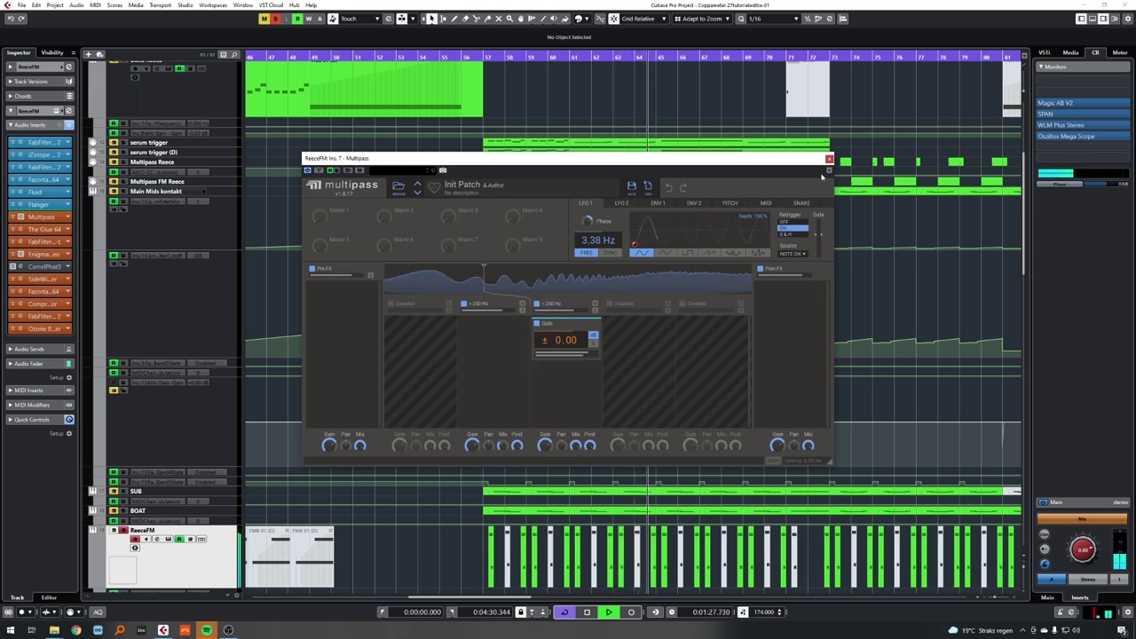
click(828, 159)
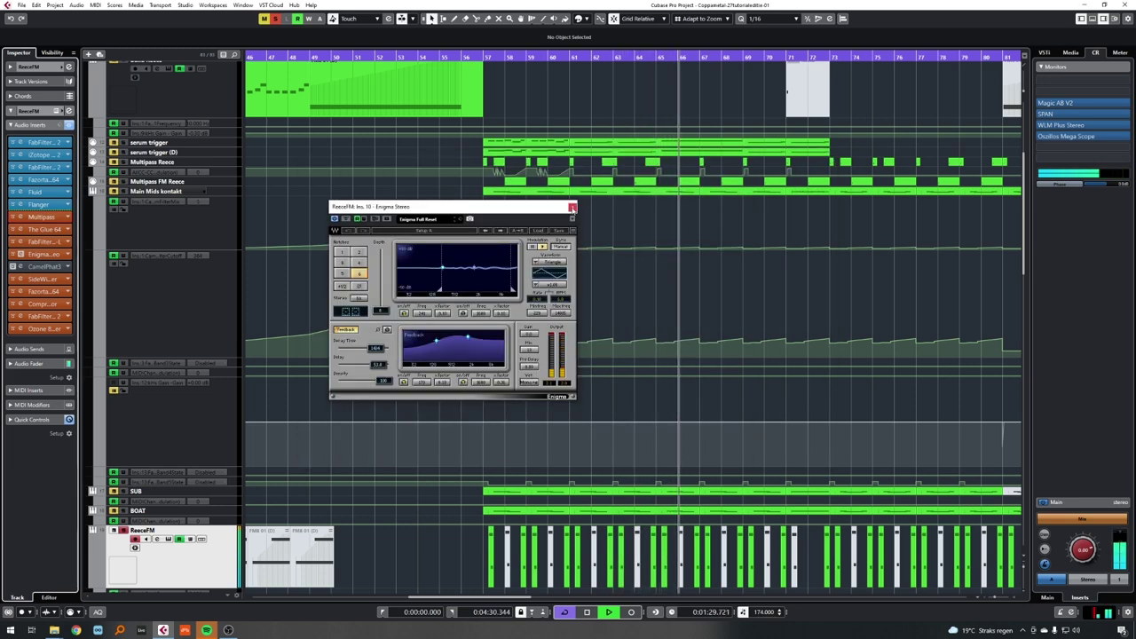
click(572, 208)
key(space)
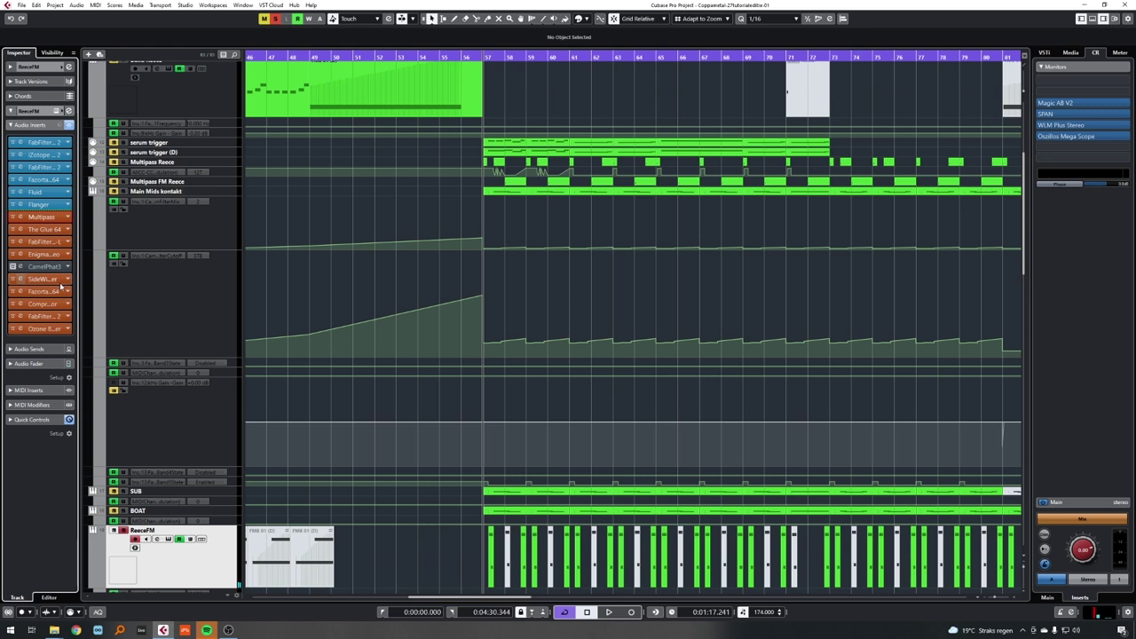
scroll(349, 276, up, 3)
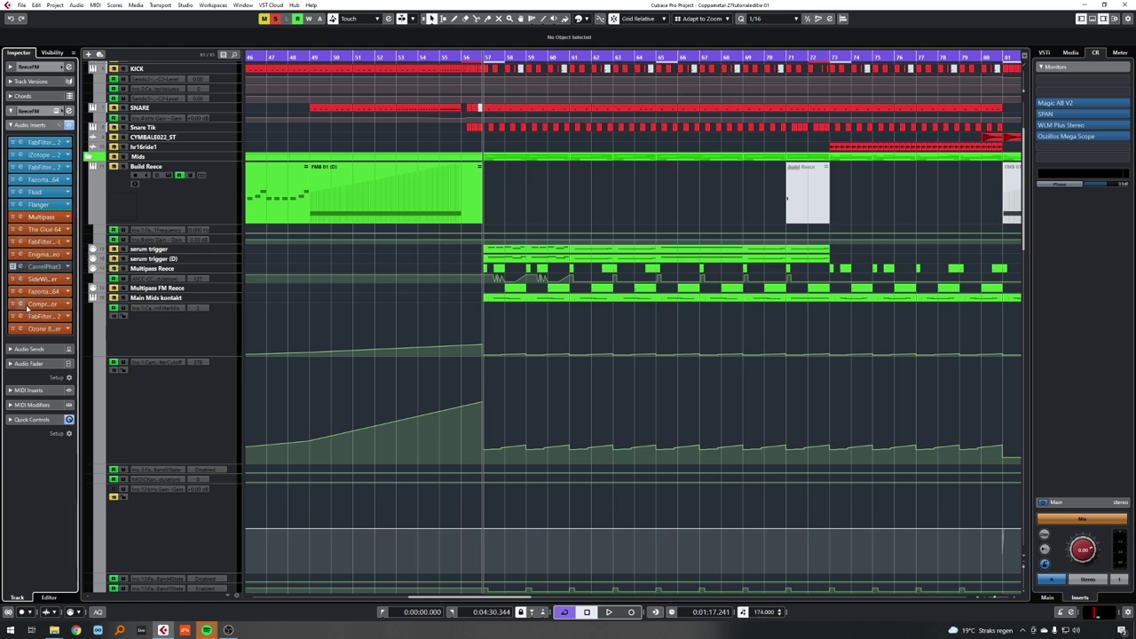
scroll(373, 363, down, 6)
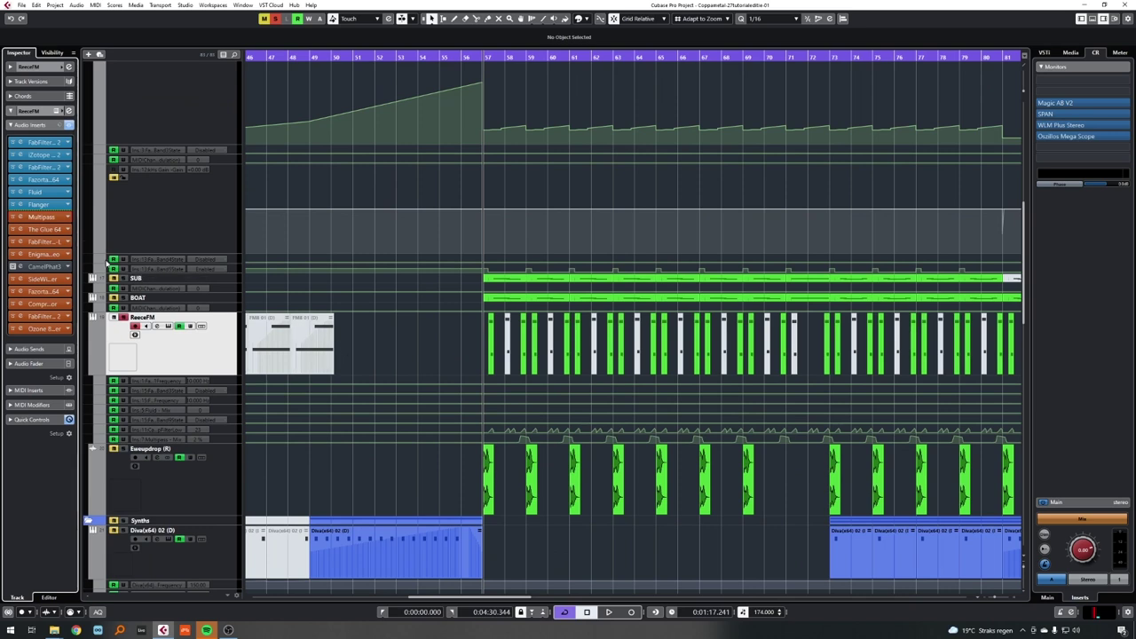
click(20, 291)
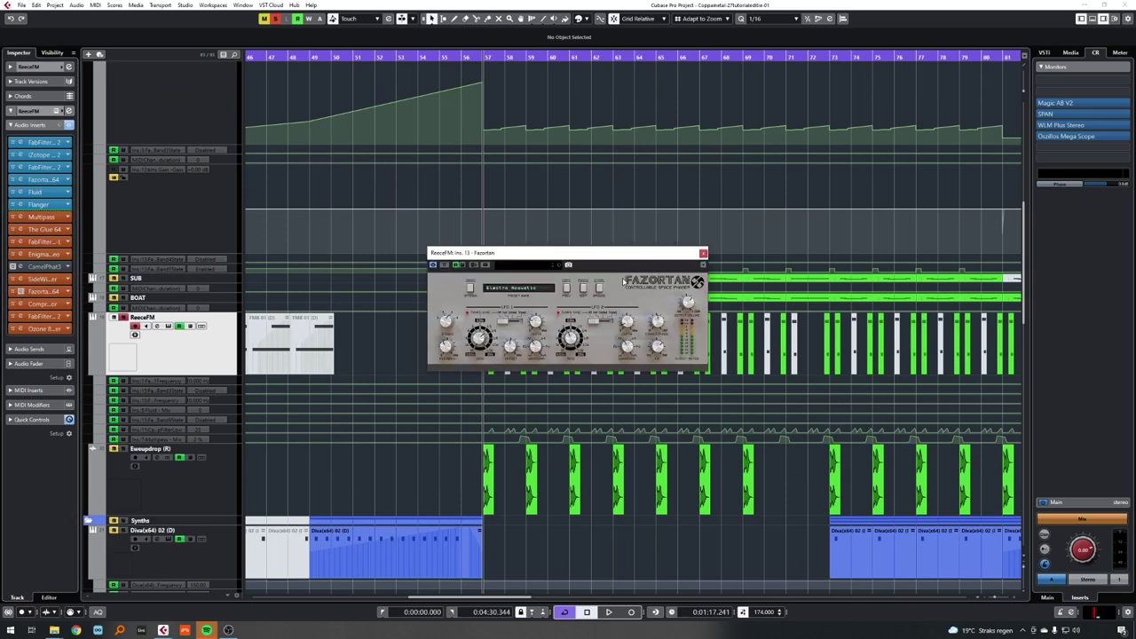
click(703, 255)
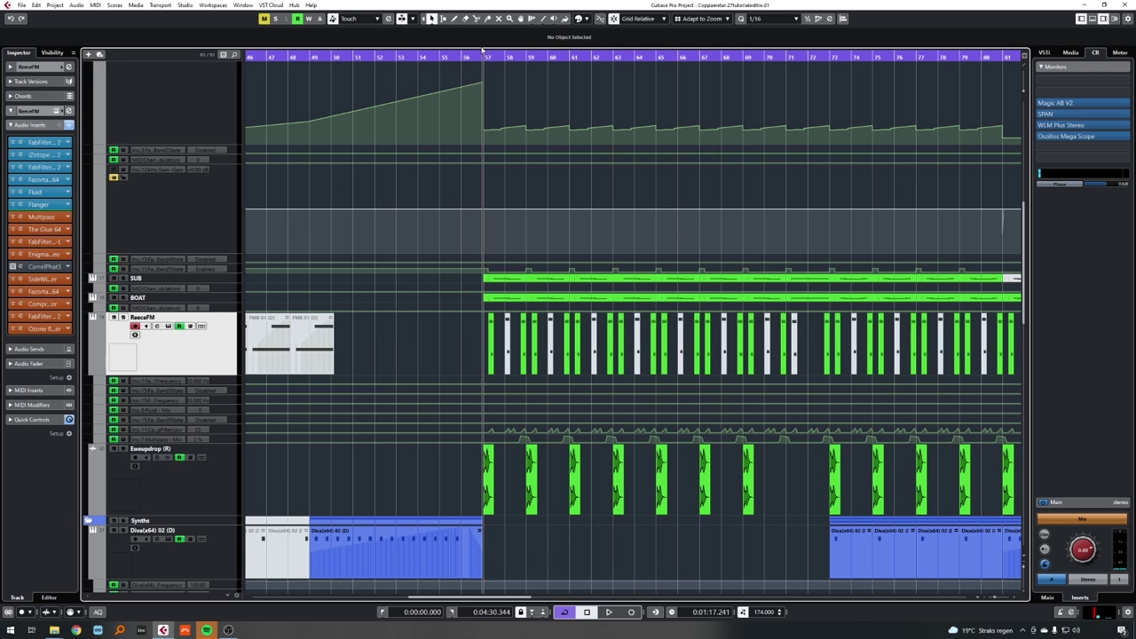
scroll(512, 62, up, 2)
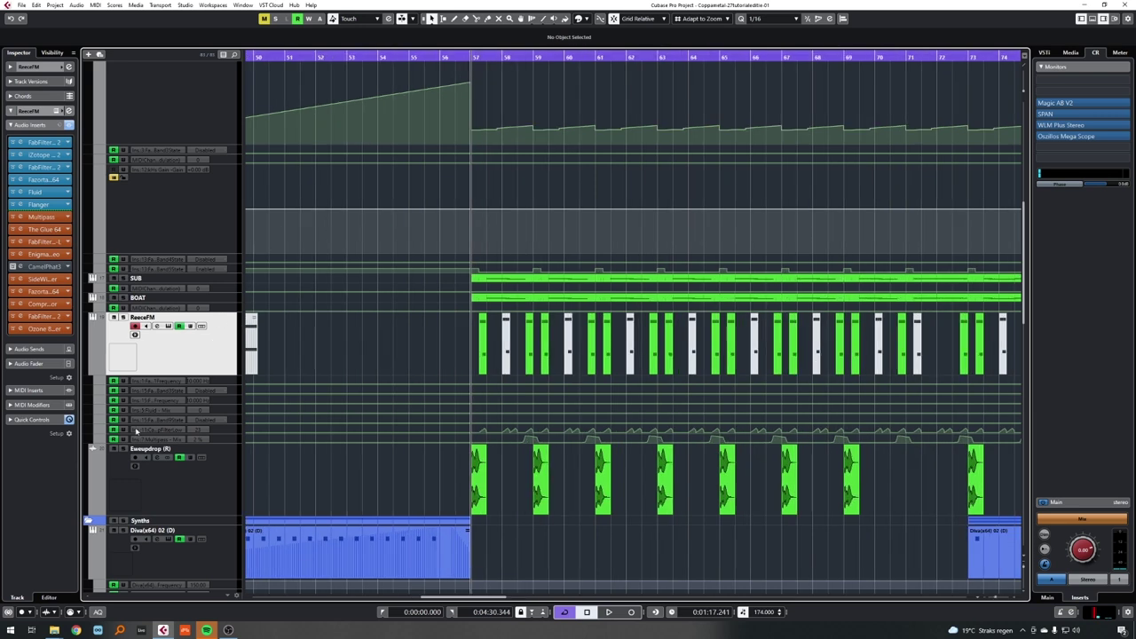
Step: Solo the Eweupdrop (R) track, showing its inserts, and audition it briefly
click(174, 491)
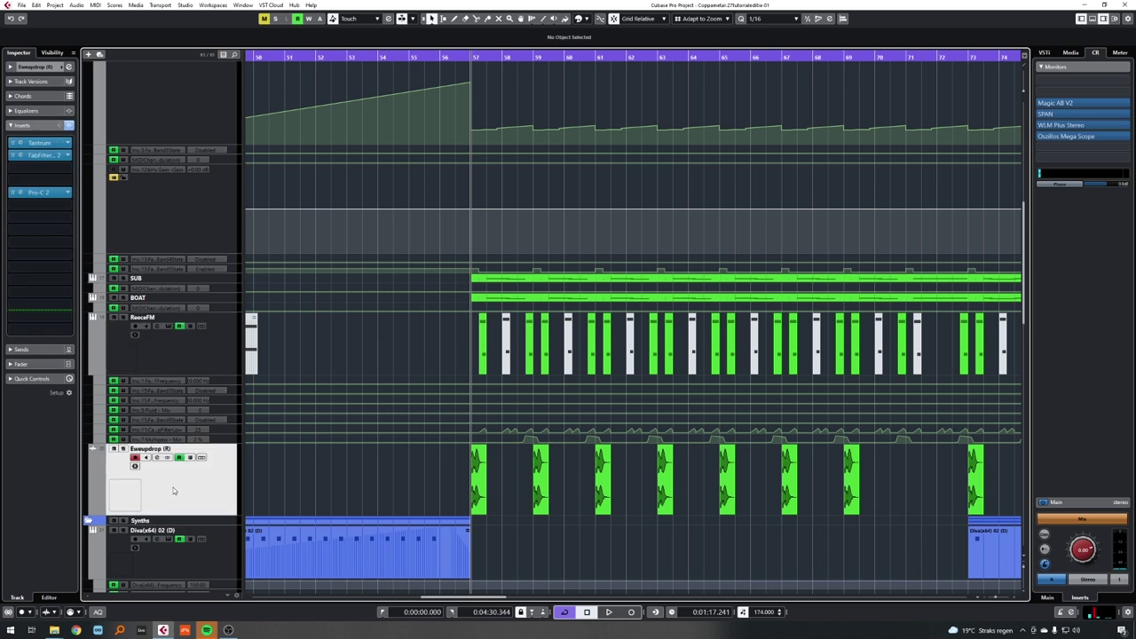
click(123, 449)
key(space)
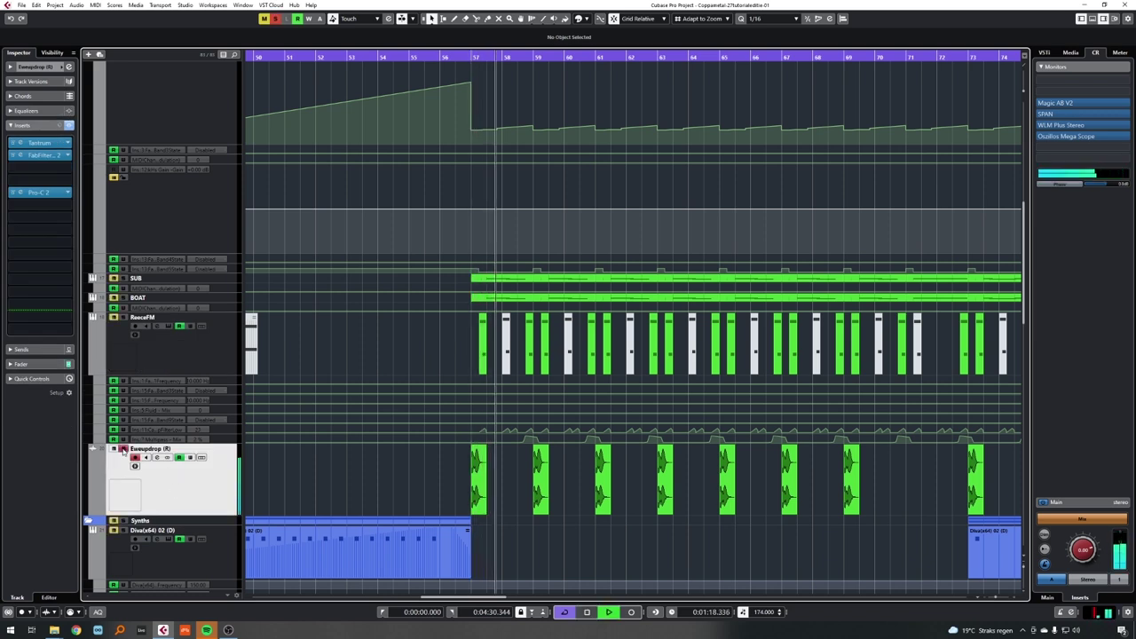
key(space)
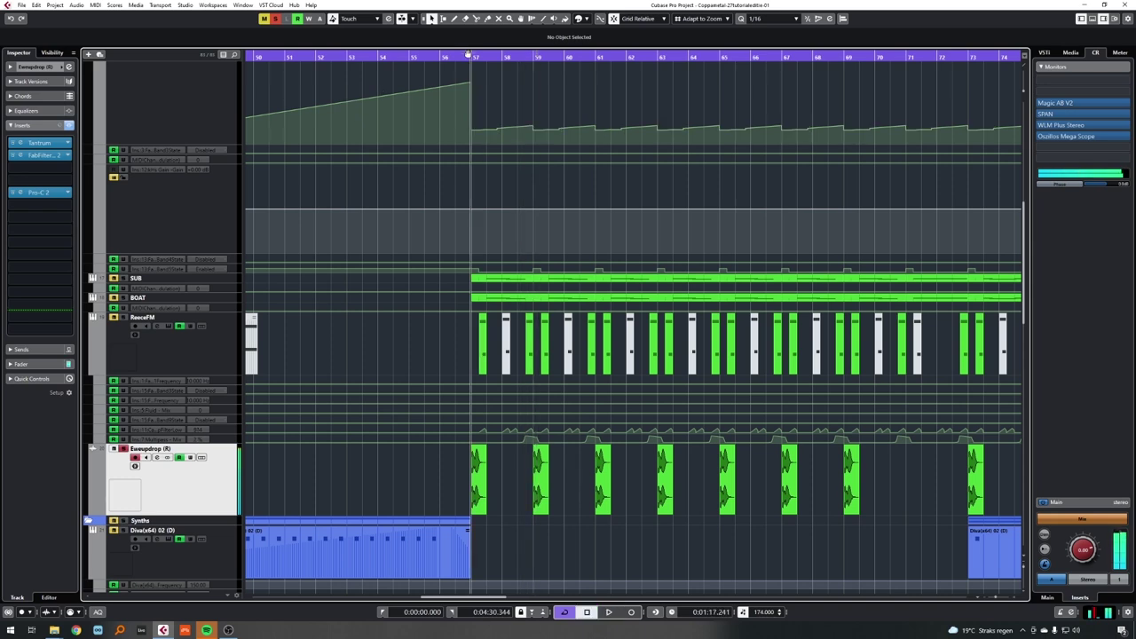
Step: Zoom the timeline in to bars 43–83
scroll(479, 74, up, 2)
scroll(480, 78, up, 2)
scroll(480, 78, down, 3)
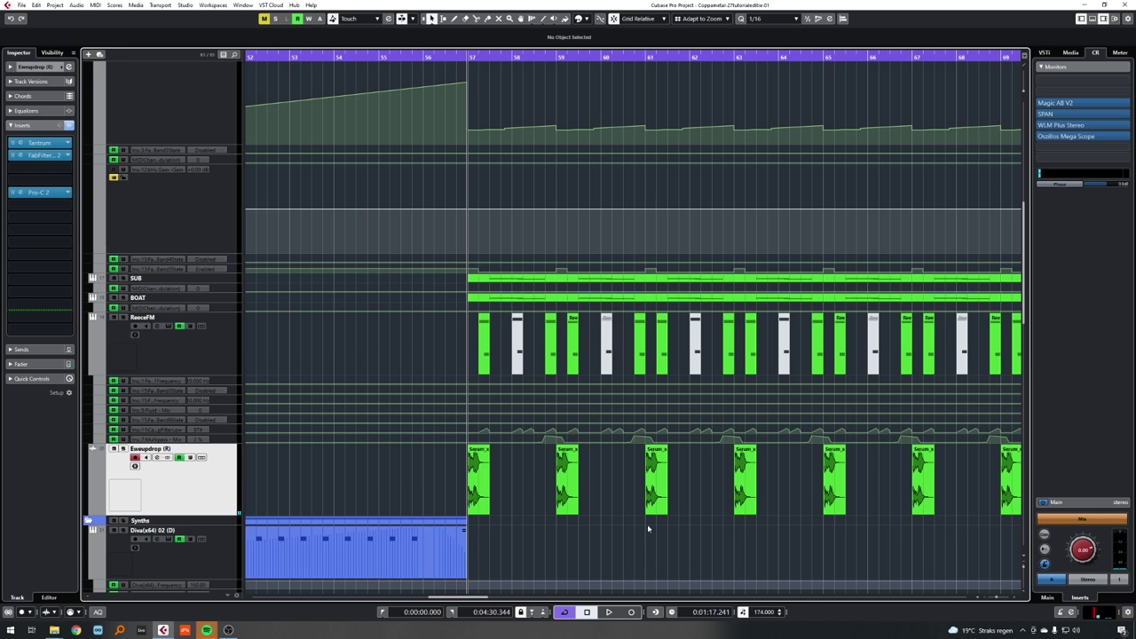
scroll(582, 55, down, 3)
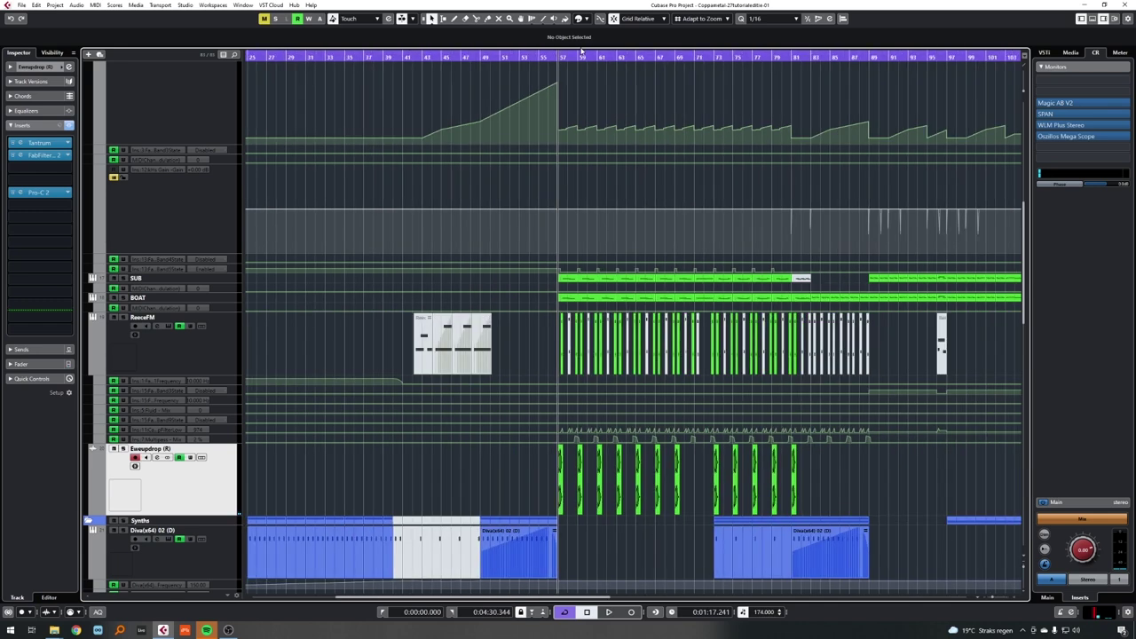
drag(586, 53, 597, 71)
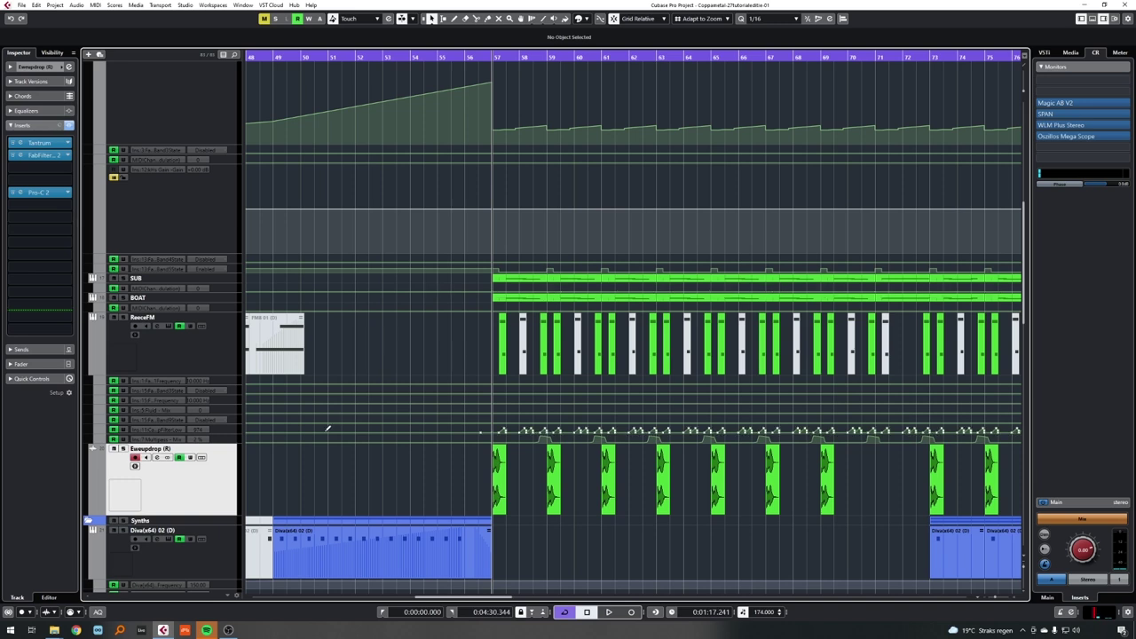
Step: Solo and briefly audition the Gitaar 1 track from bar 57
key(space)
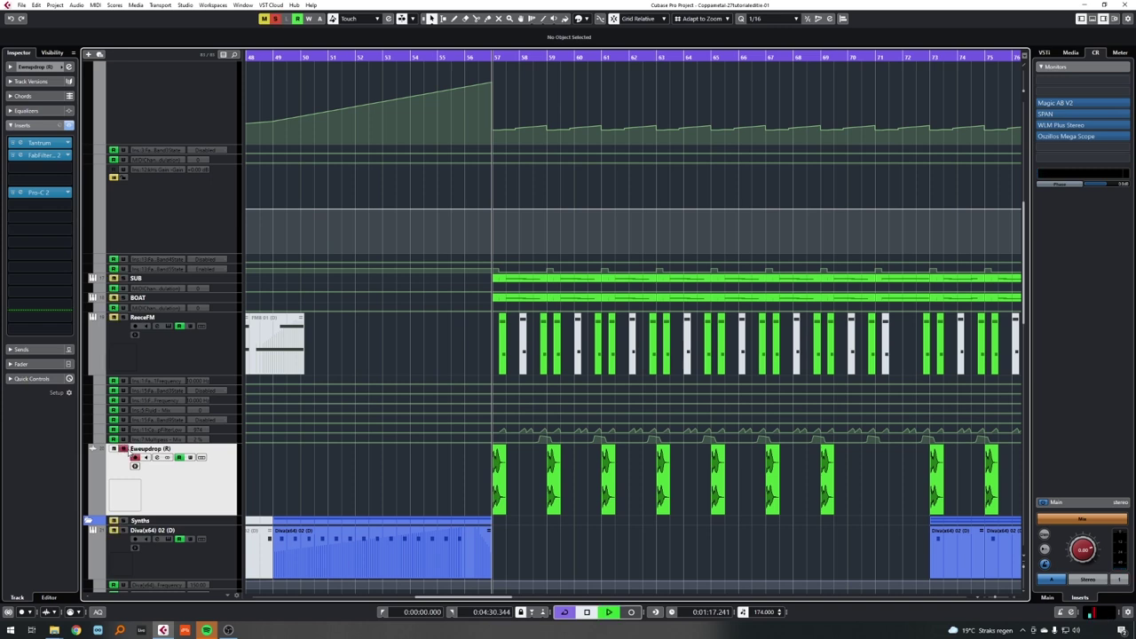
key(space)
scroll(129, 451, down, 3)
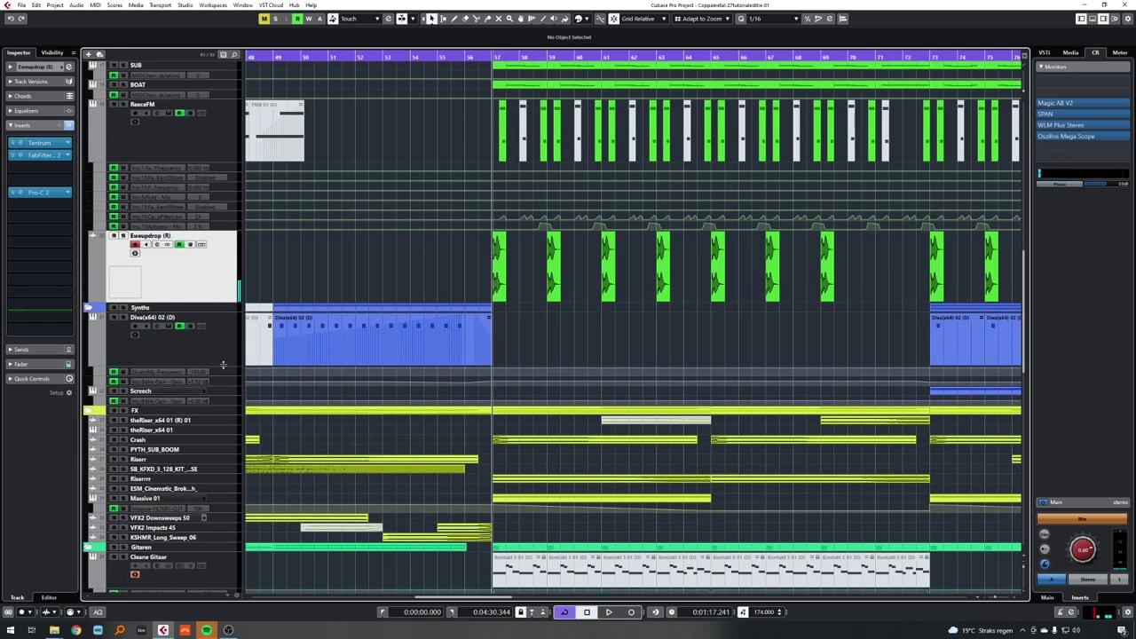
scroll(224, 363, down, 3)
click(123, 474)
key(space)
key(space)
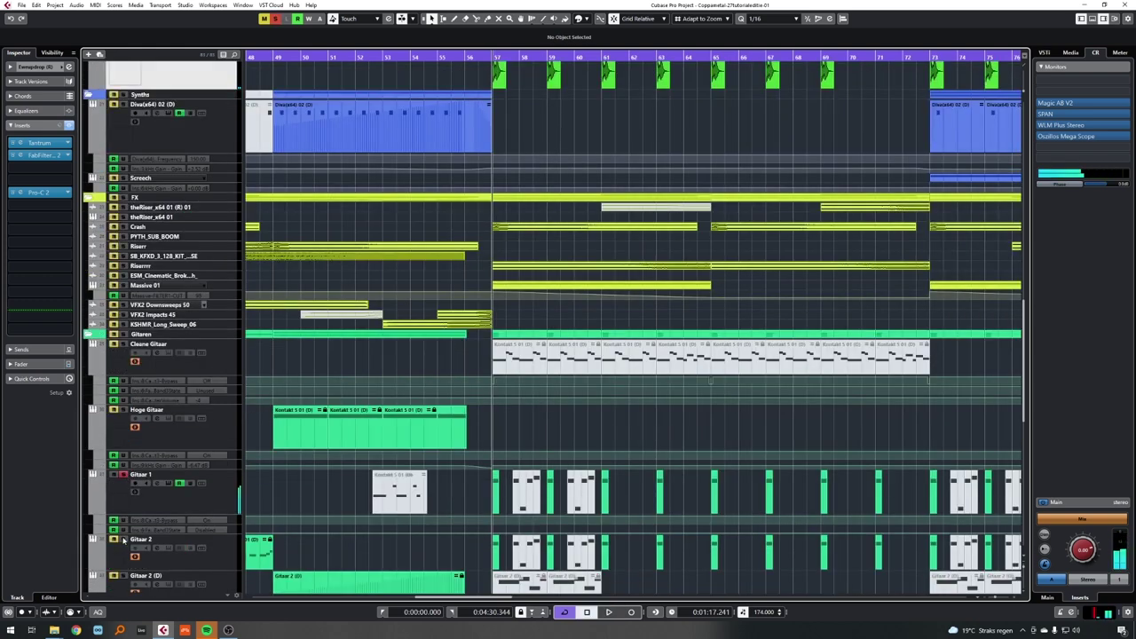
key(space)
Step: Solo Bas Gitaar, toggle the Eweupdrop track, and play the bass guitar
key(space)
scroll(139, 473, down, 4)
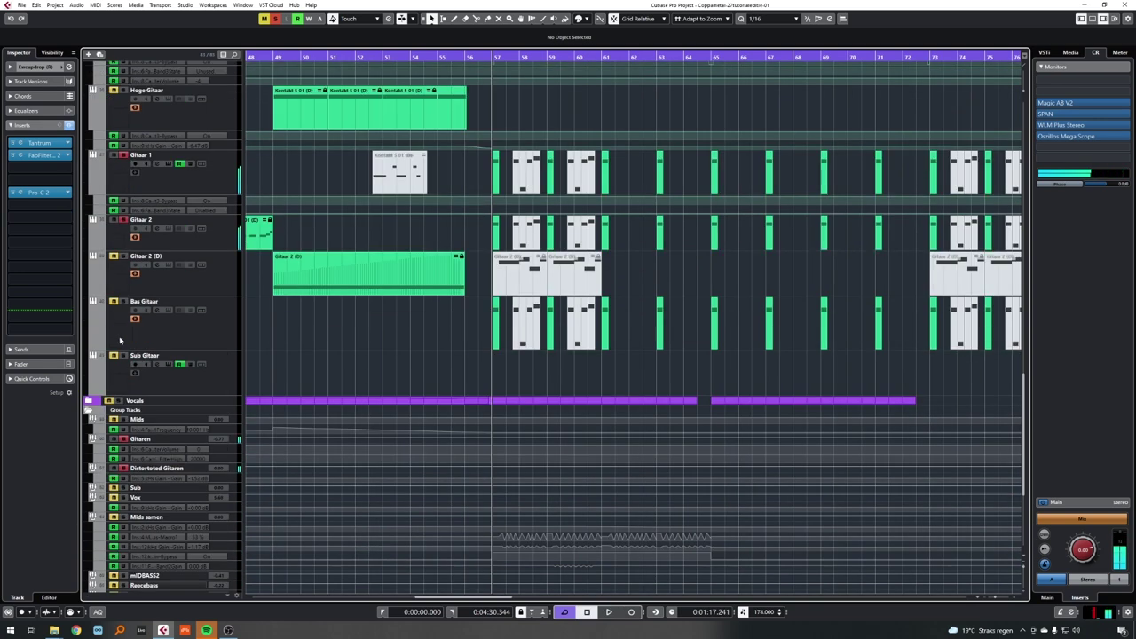
click(125, 301)
key(space)
key(space)
scroll(456, 477, up, 4)
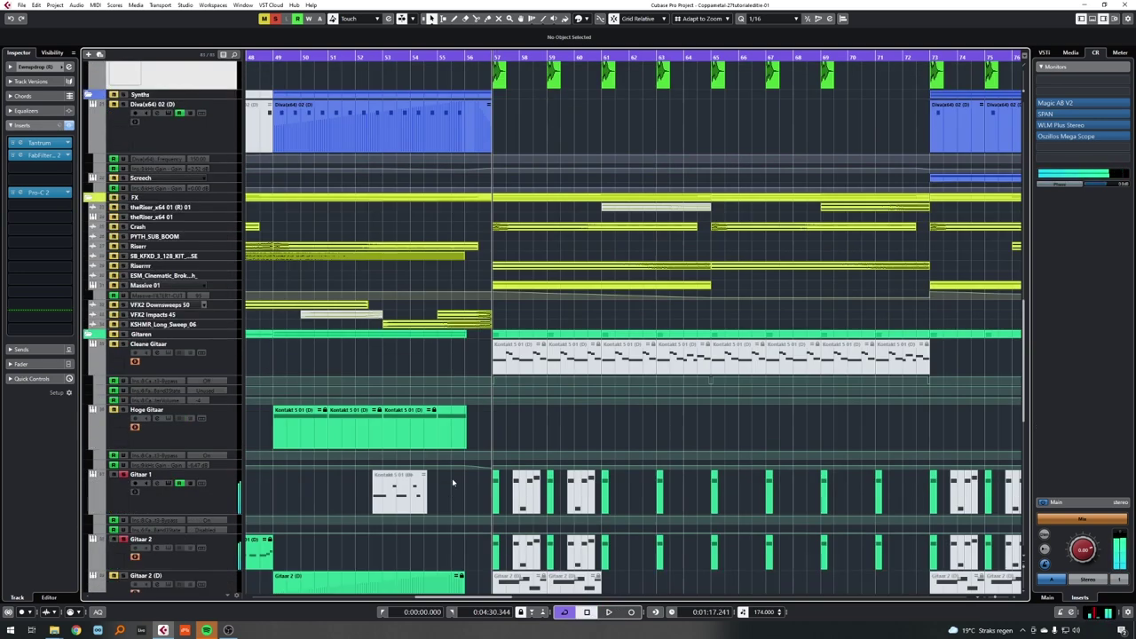
scroll(296, 262, up, 4)
click(125, 237)
key(space)
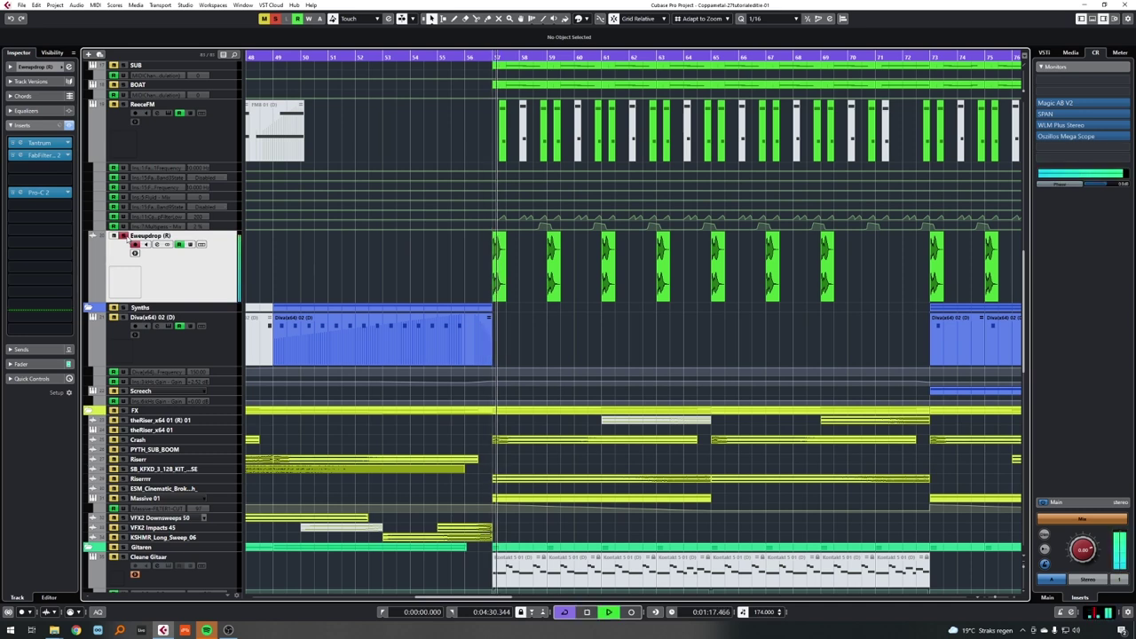
key(space)
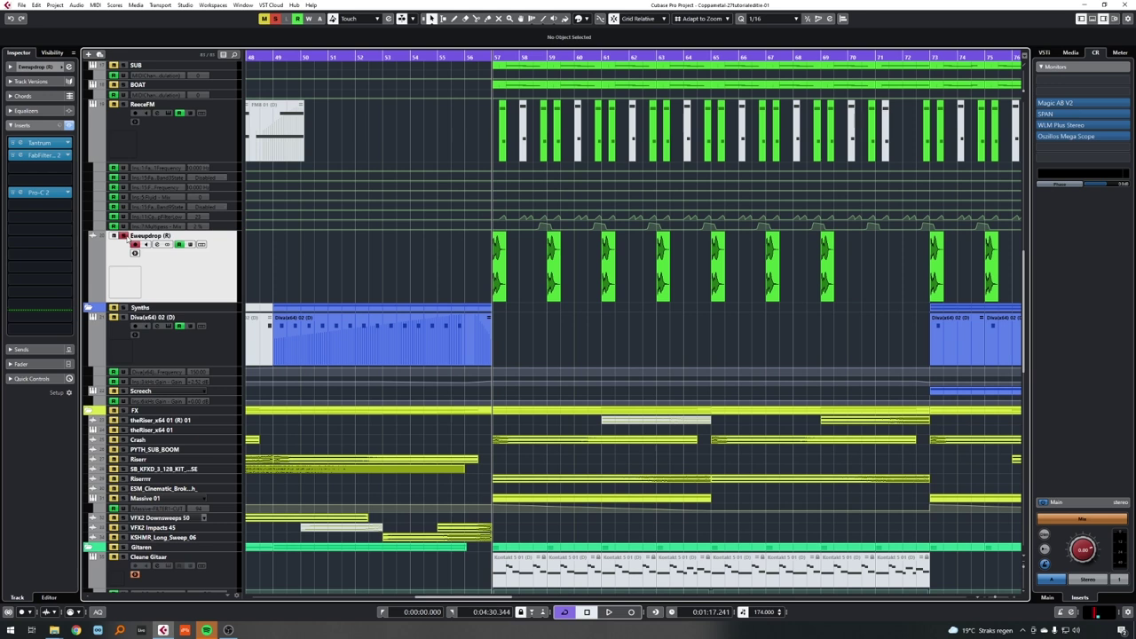
key(space)
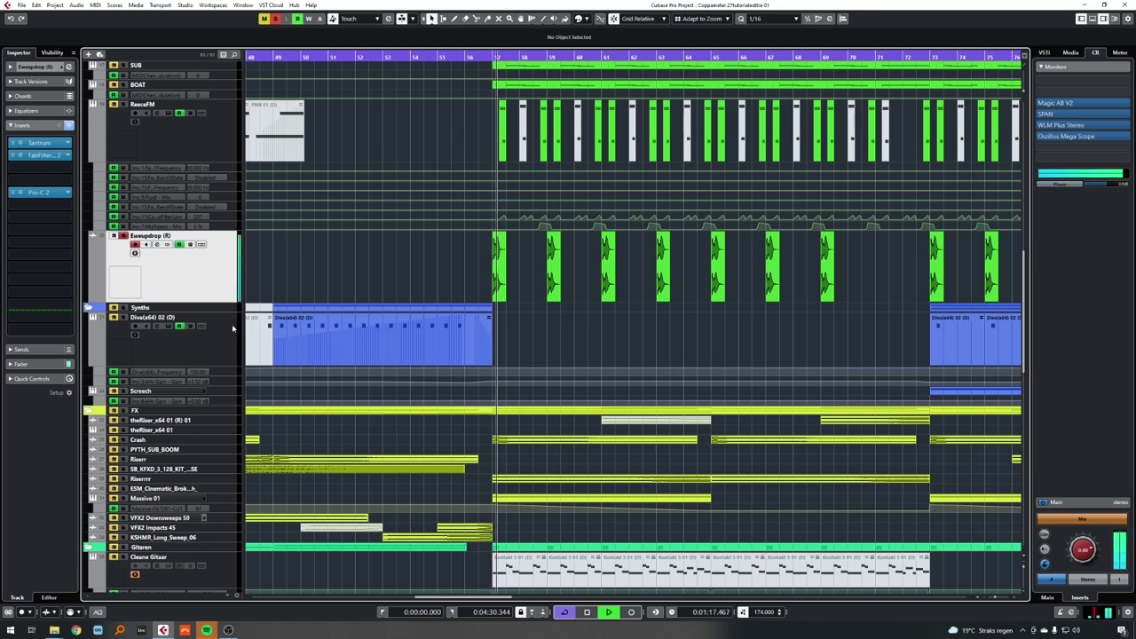
key(space)
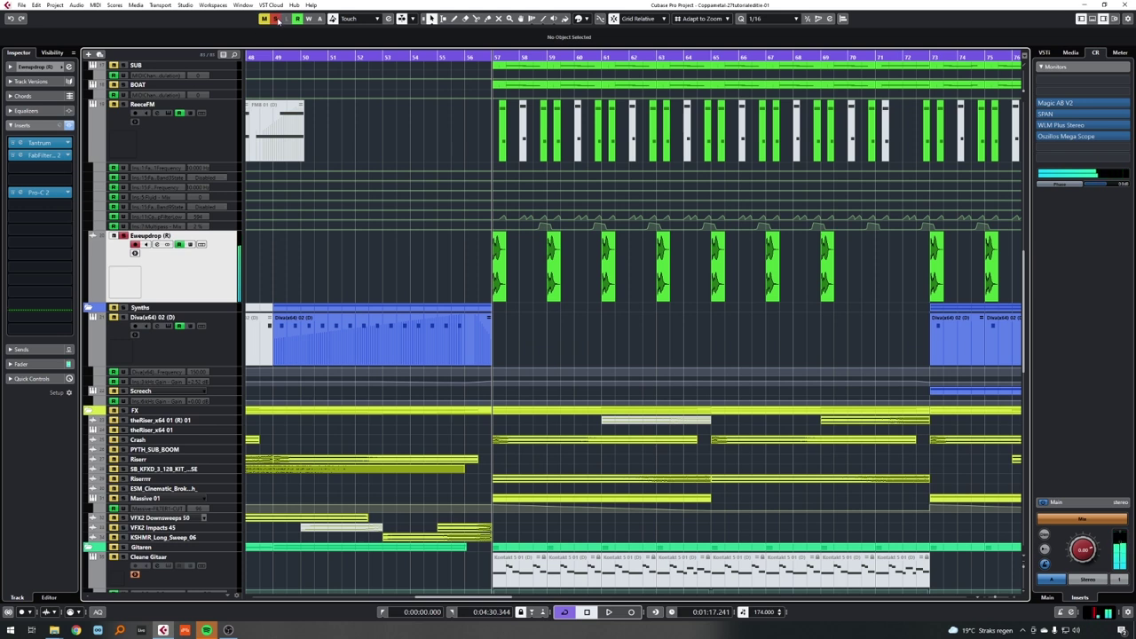
key(space)
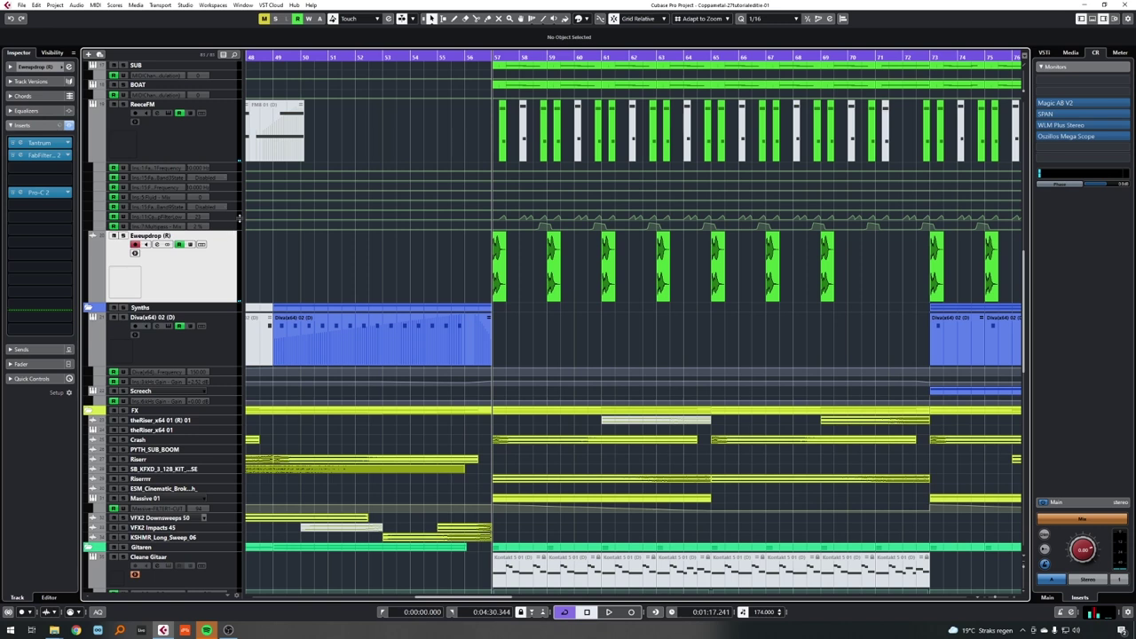
key(space)
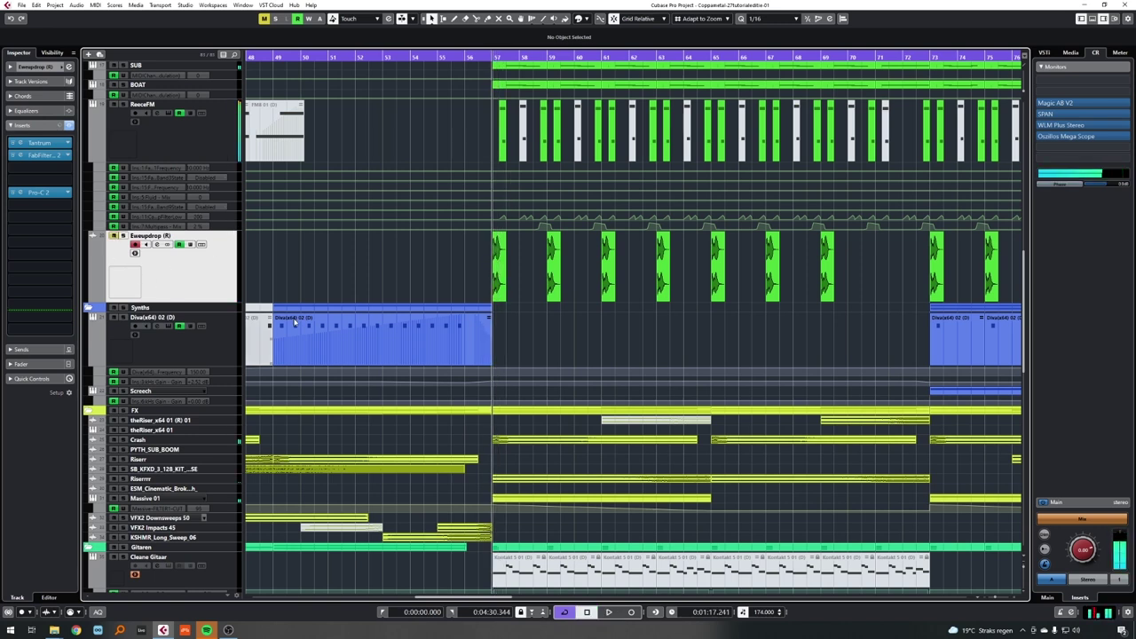
scroll(355, 293, down, 10)
scroll(471, 274, down, 2)
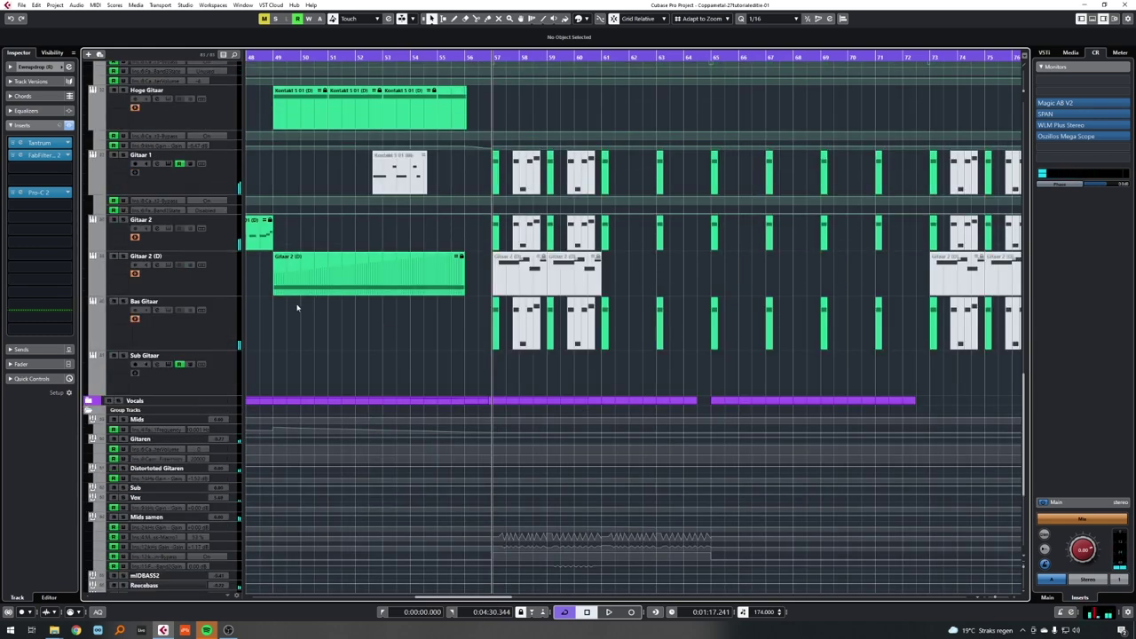
scroll(279, 305, up, 10)
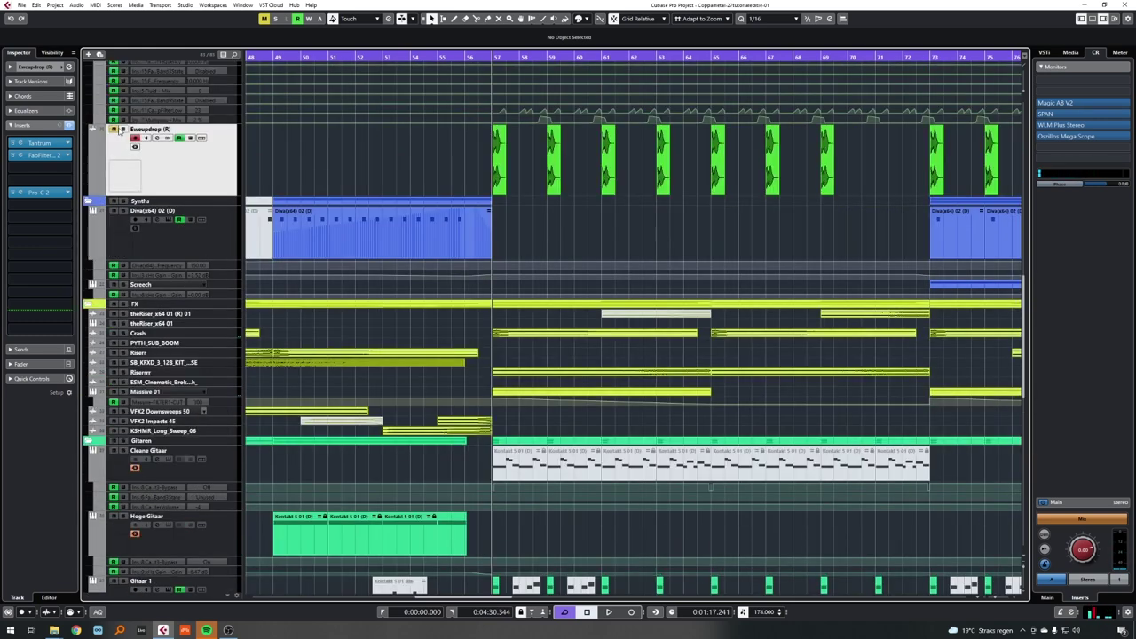
scroll(117, 133, up, 3)
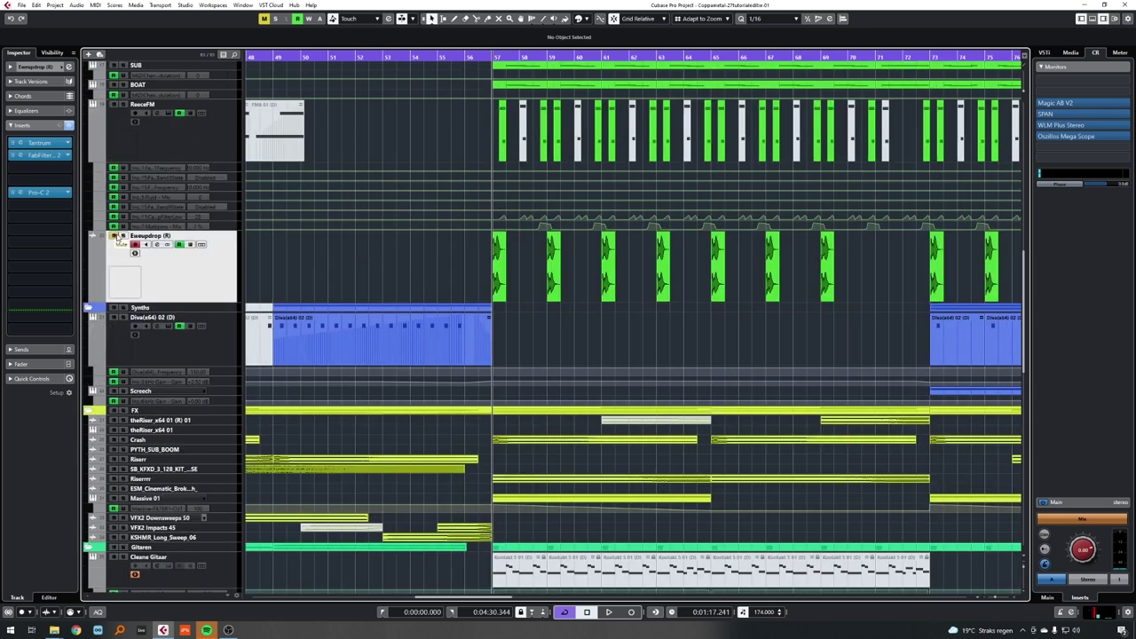
key(space)
key(space)
Step: Select Diva(x64) 02, play from bar 49 zoomed to bars 25–149, and check its Pro-Q 2
click(205, 328)
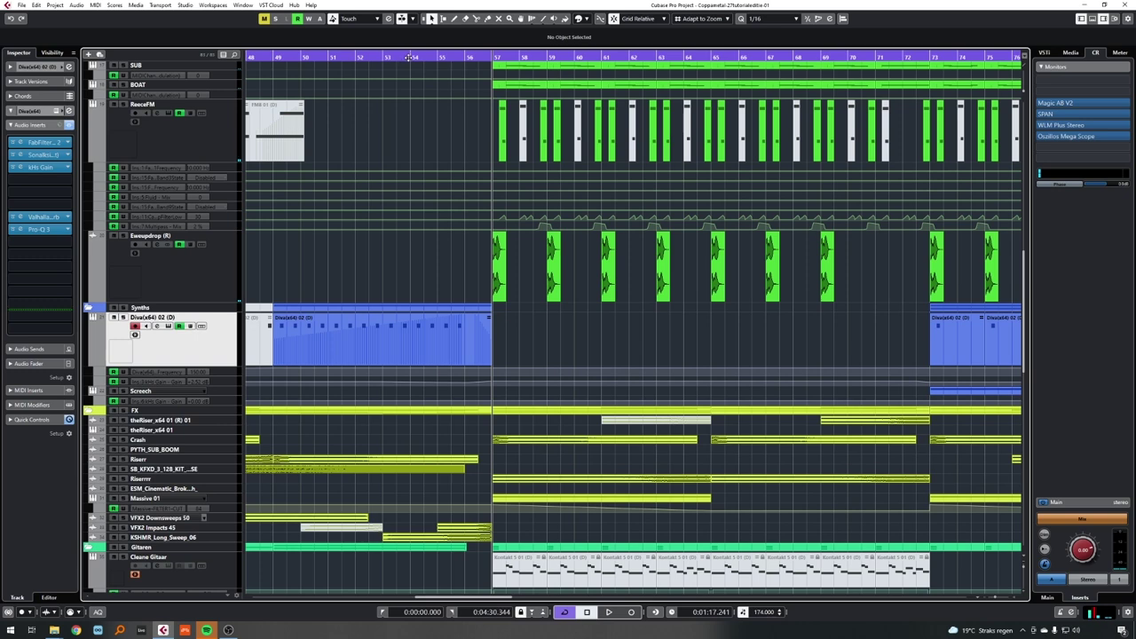
drag(409, 55, 411, 39)
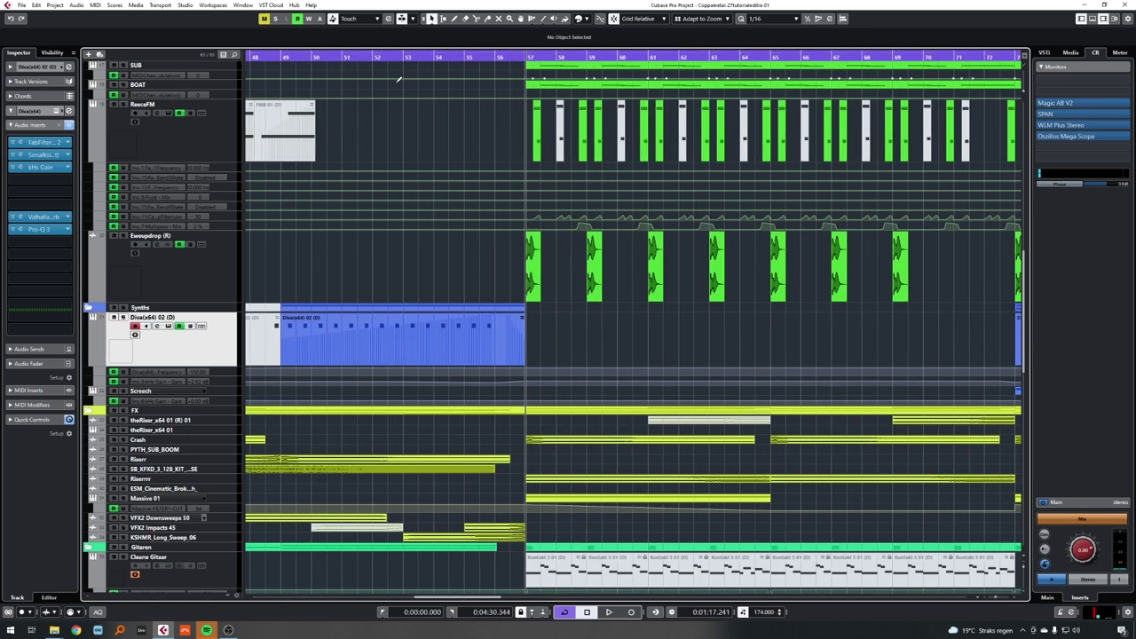
click(285, 59)
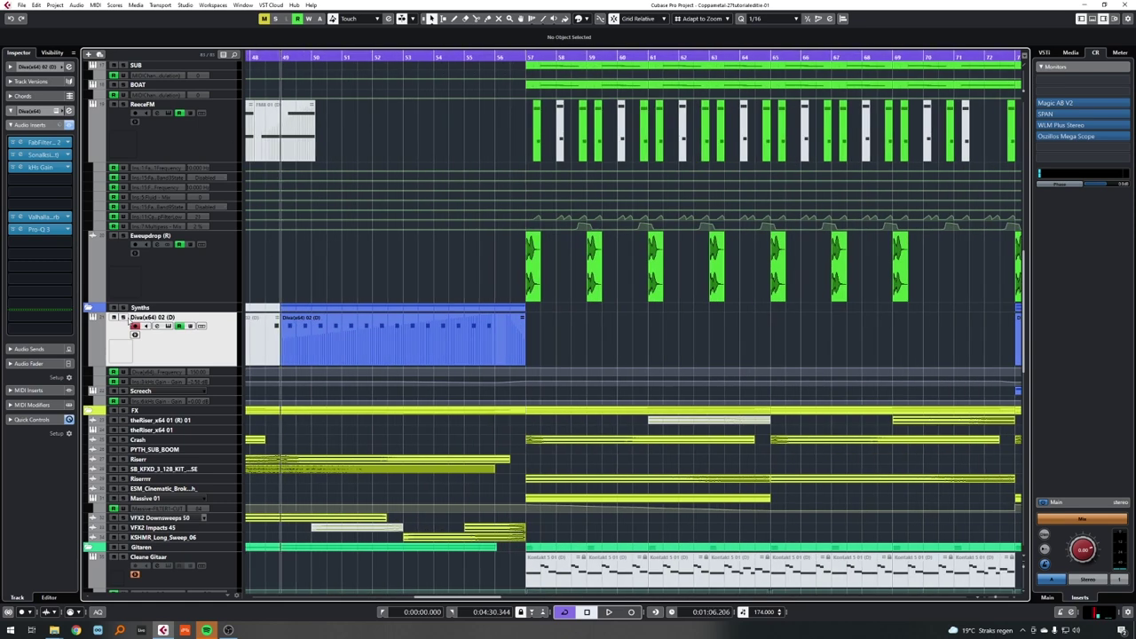
key(space)
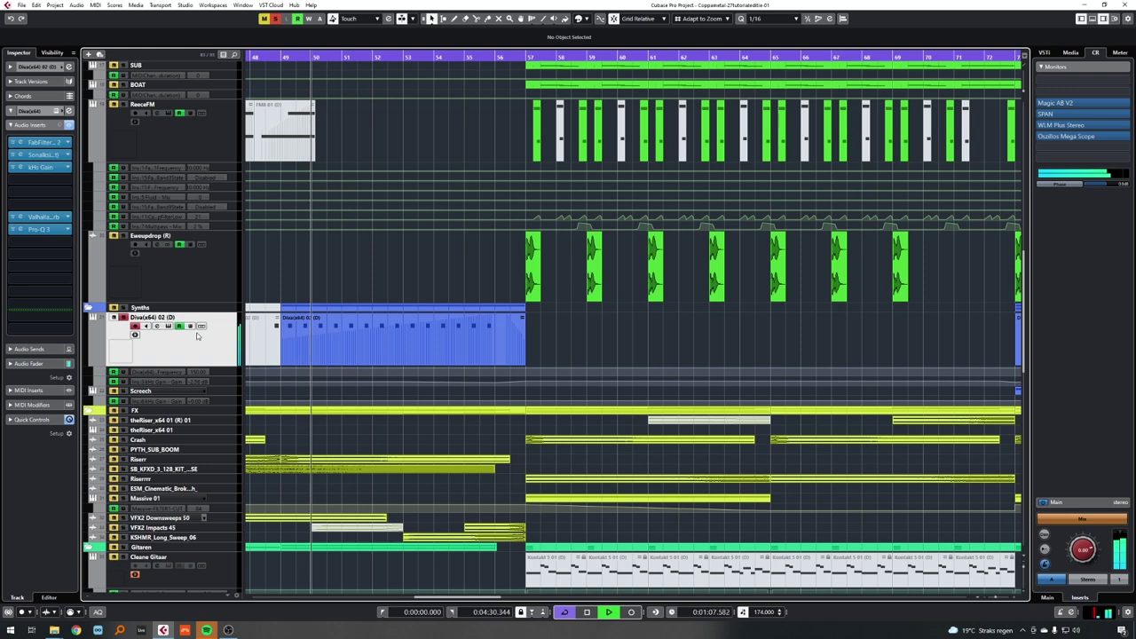
key(g)
key(g)
key(g)
key(g)
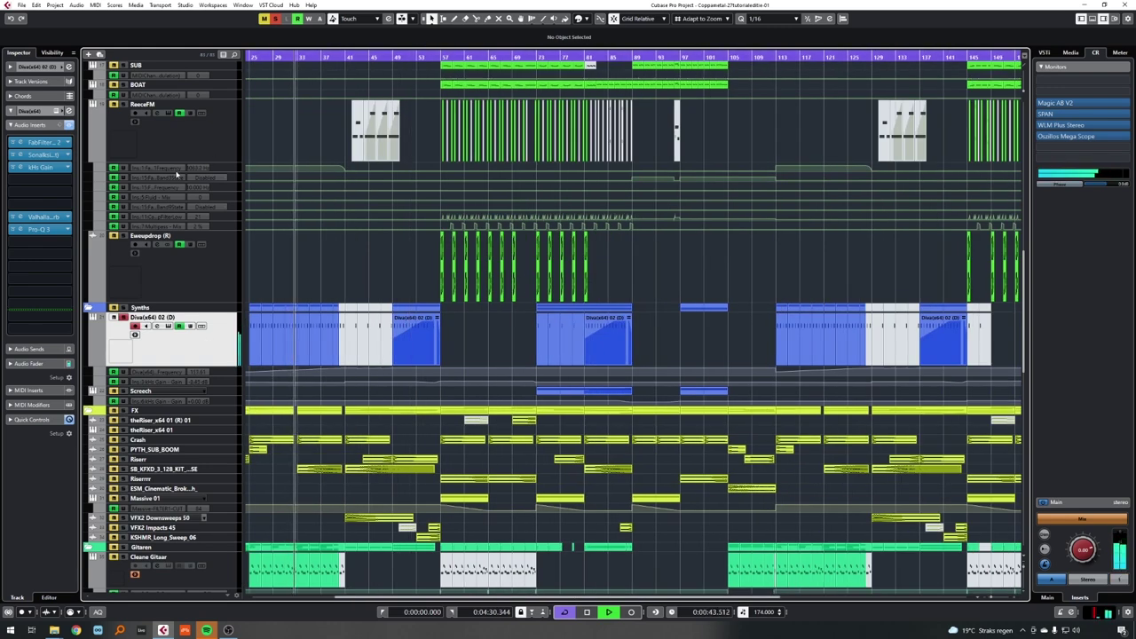
click(40, 142)
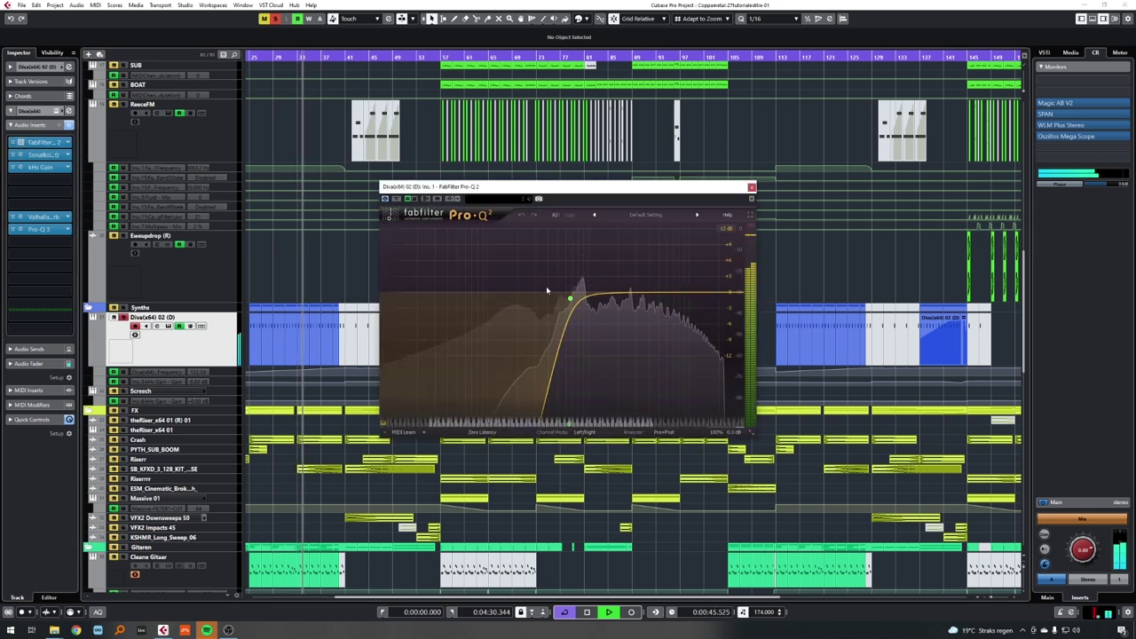
click(752, 187)
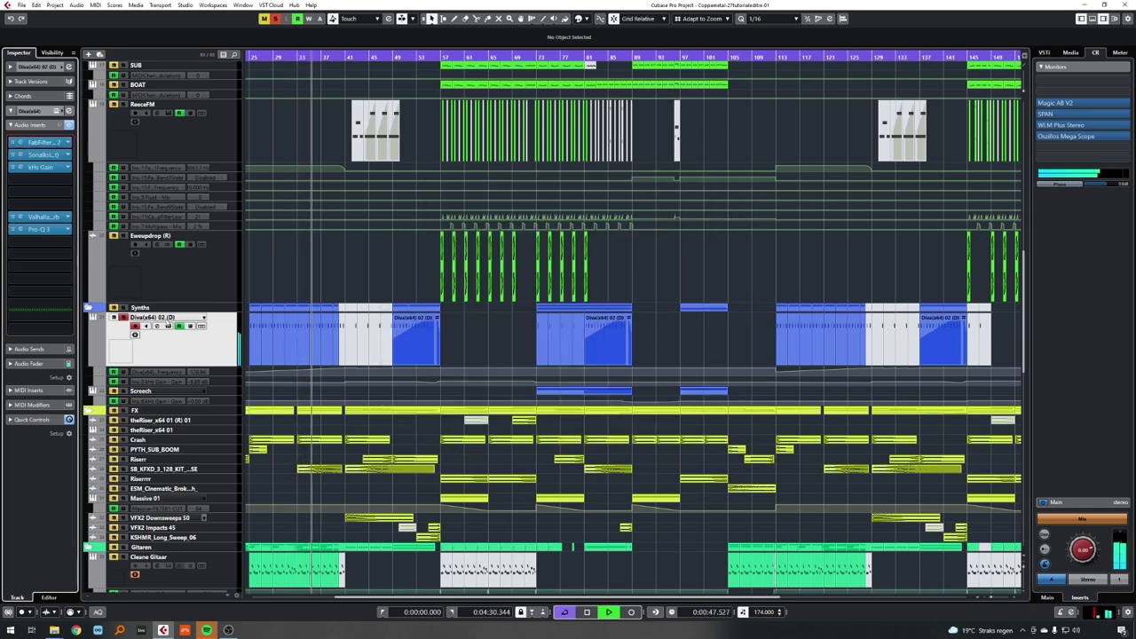
Step: Adjust the Diva's Grimebox bit depth and sample rate during playback, then open ValhallaVintageVerb
click(40, 155)
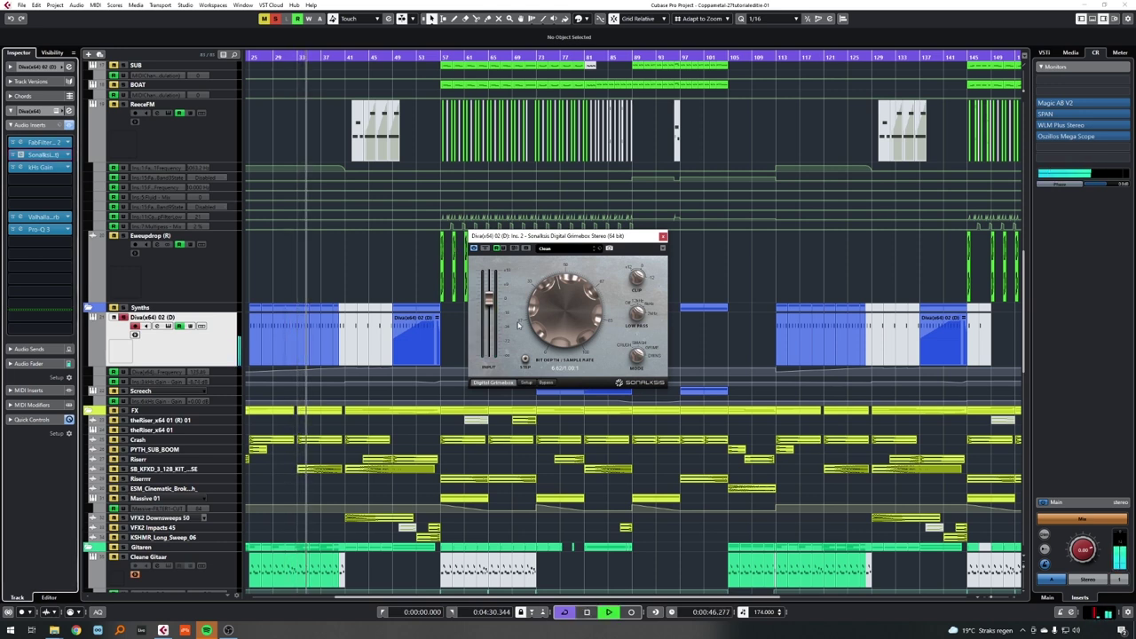
key(space)
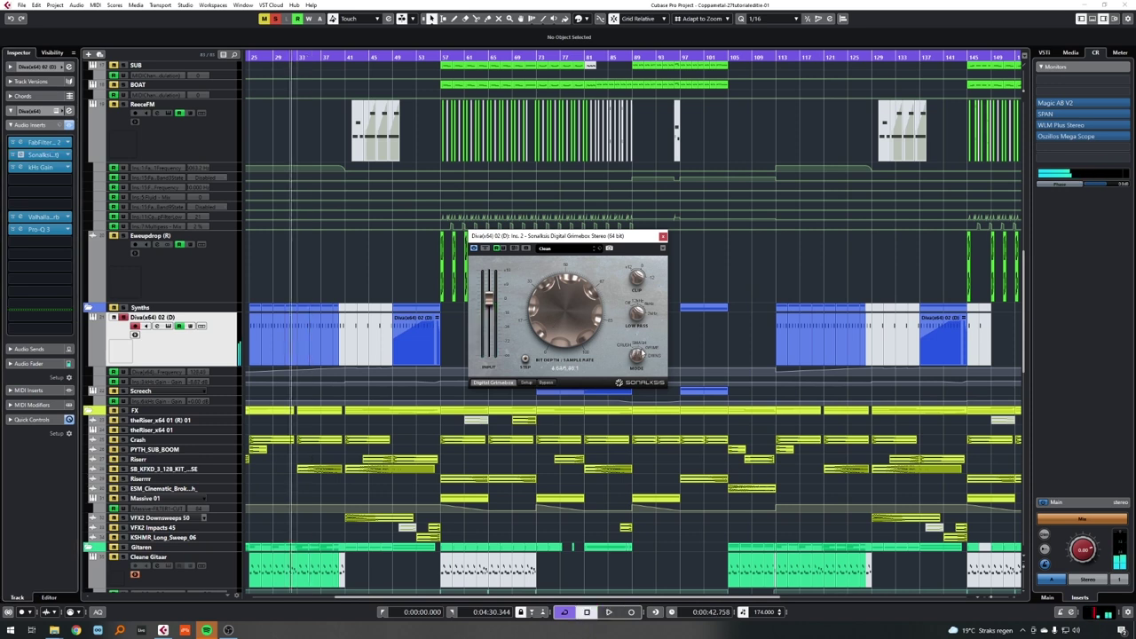
key(space)
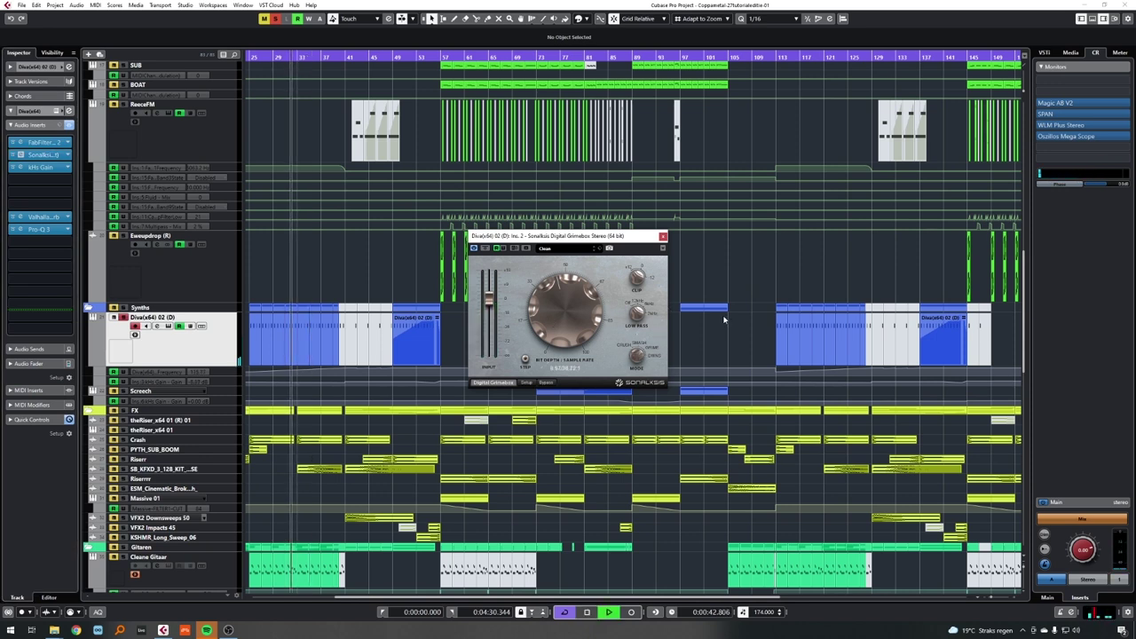
mouse_move(575, 333)
mouse_down()
mouse_move(569, 282)
mouse_move(566, 315)
mouse_up()
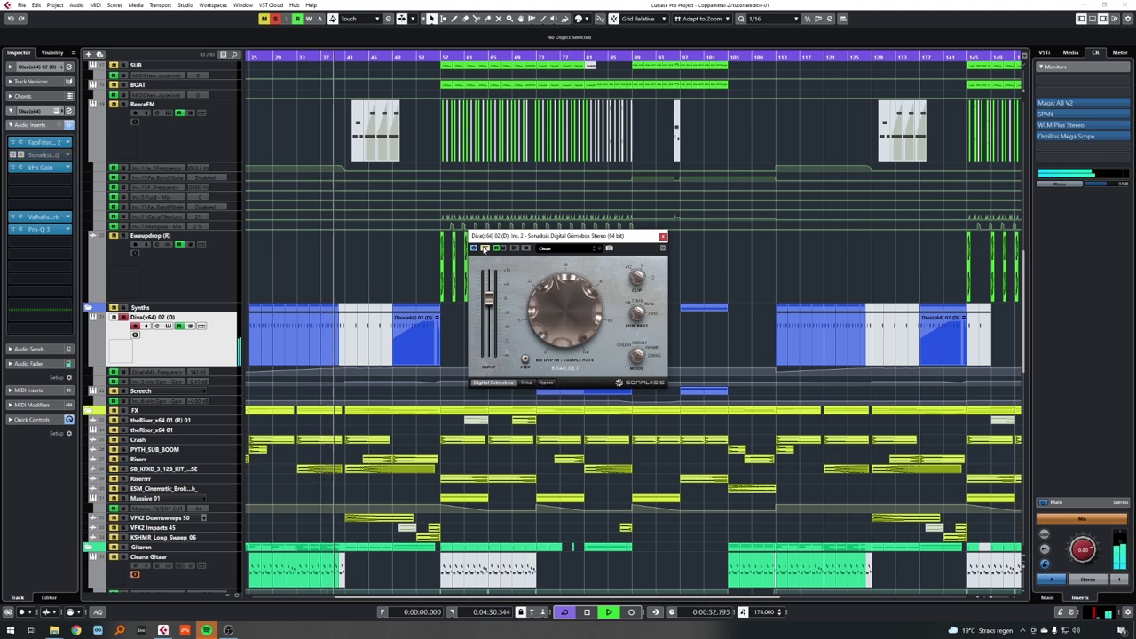
key(space)
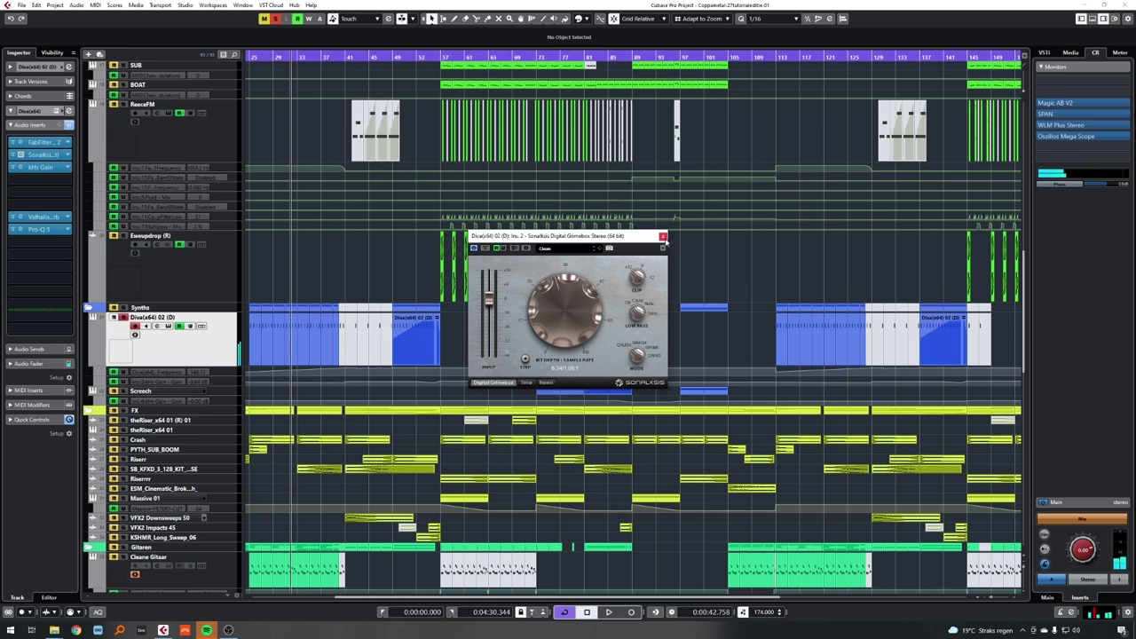
click(27, 168)
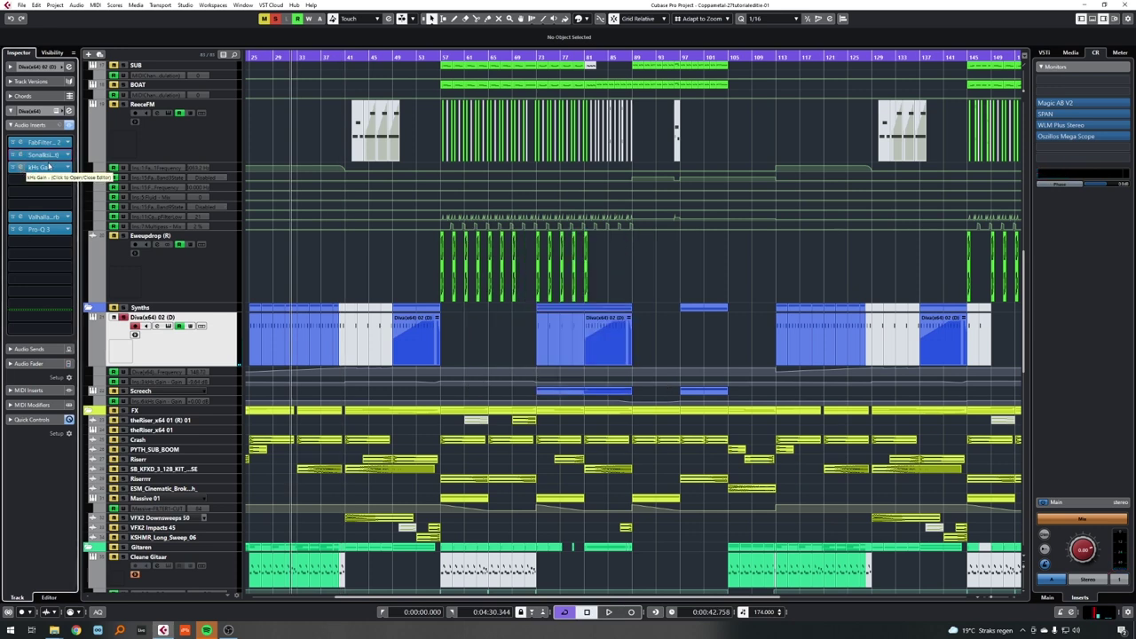
click(22, 218)
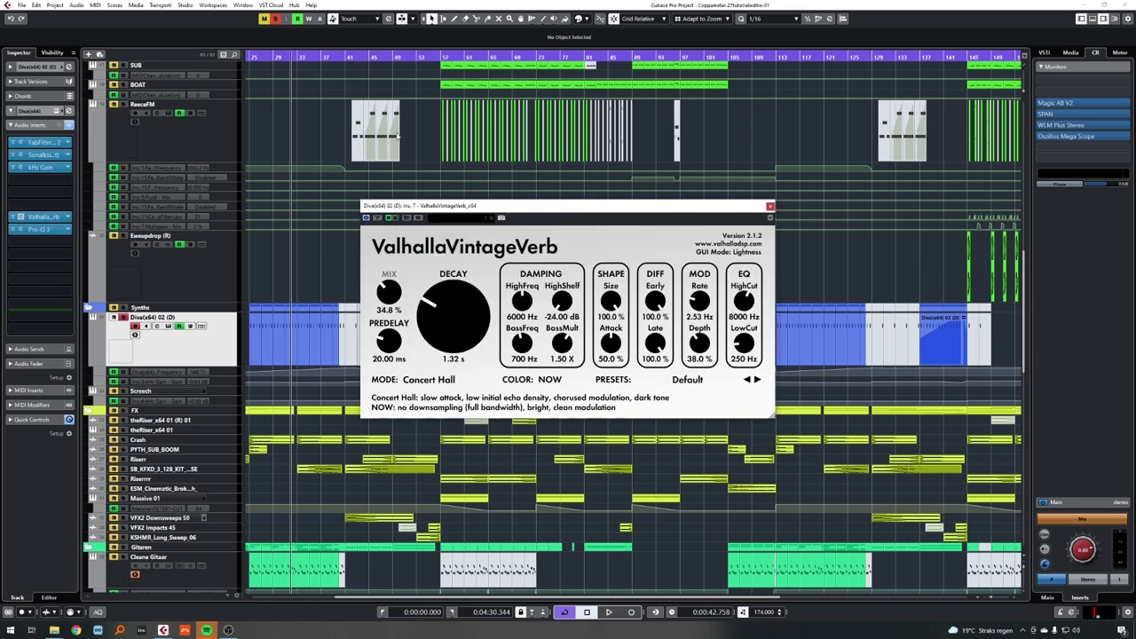
Step: Check Pro-Q 3, close it and the Valhalla reverb, and open the Diva synth panel
click(27, 229)
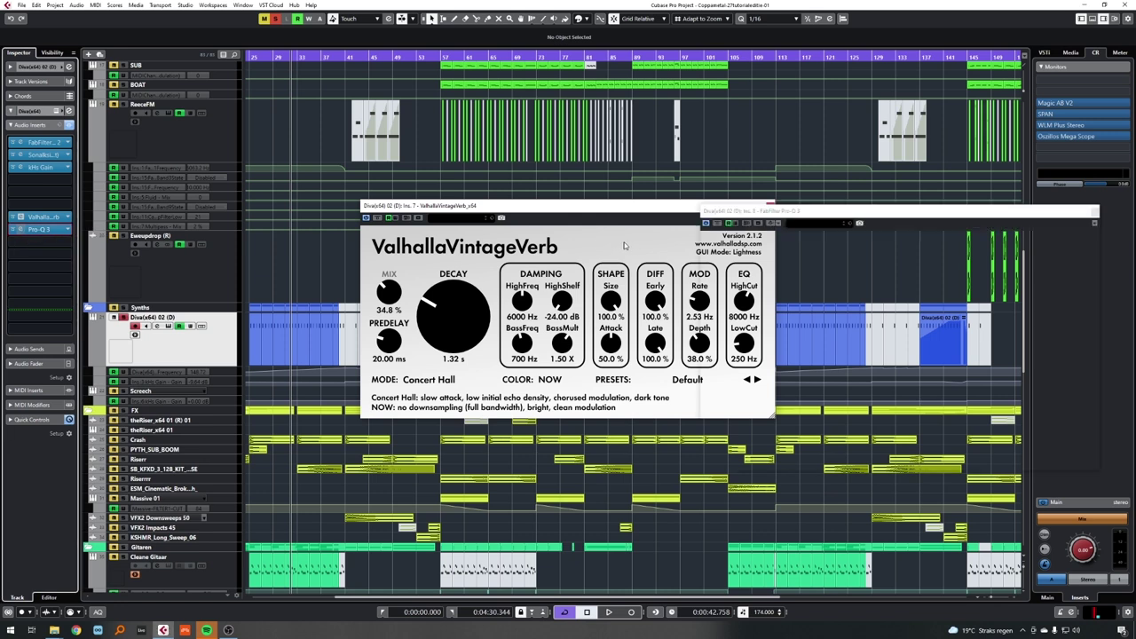
click(1094, 212)
click(773, 207)
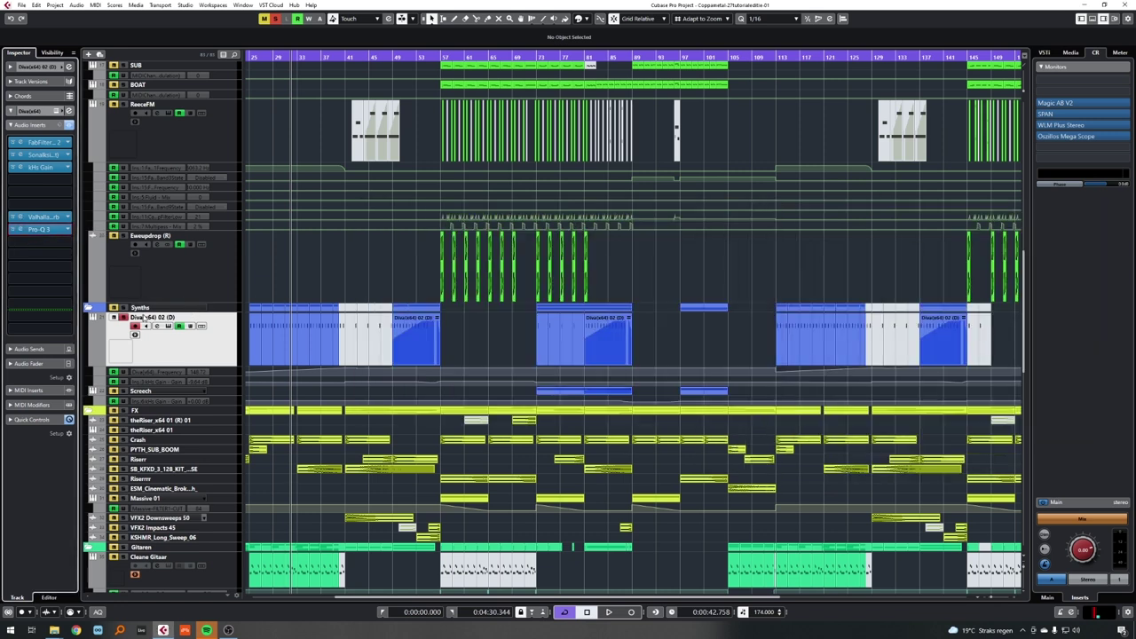
click(168, 327)
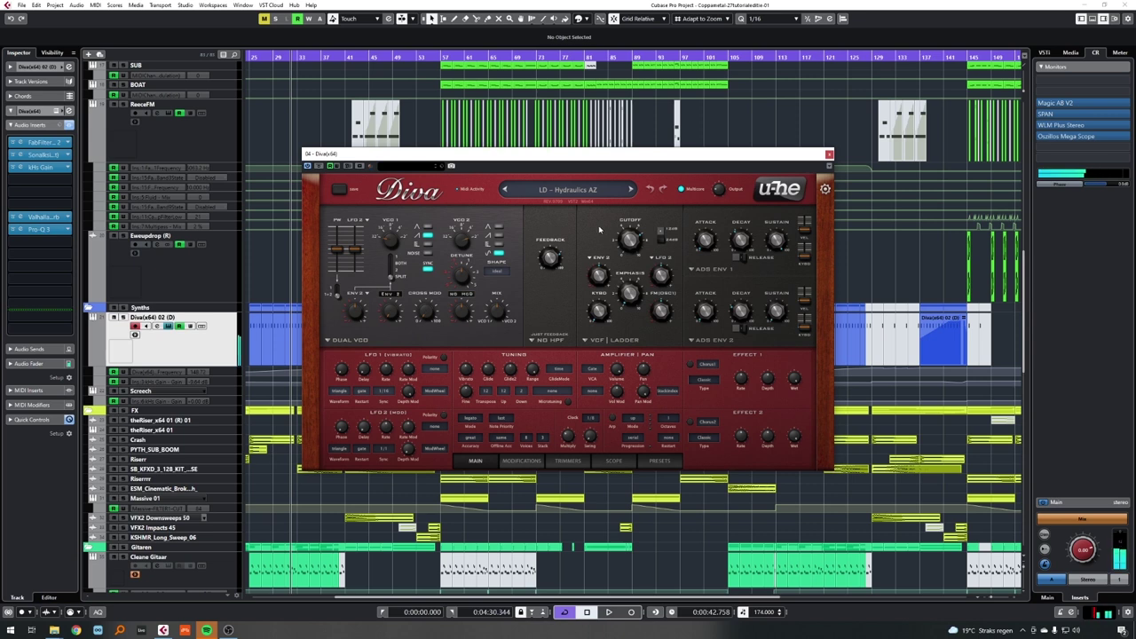
click(829, 156)
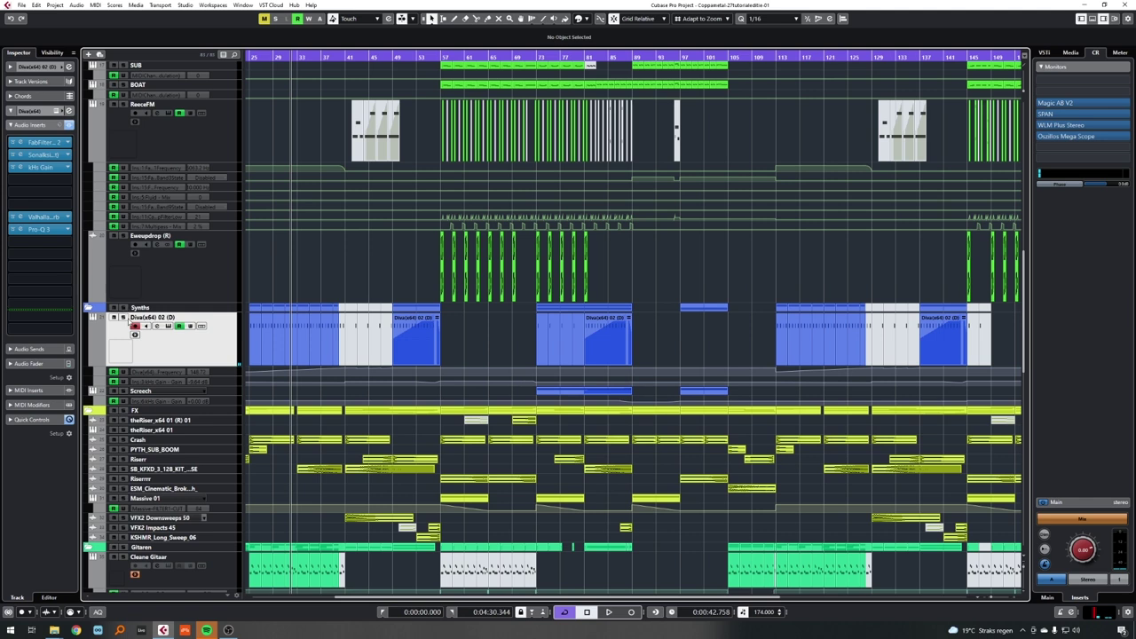
scroll(310, 71, up, 2)
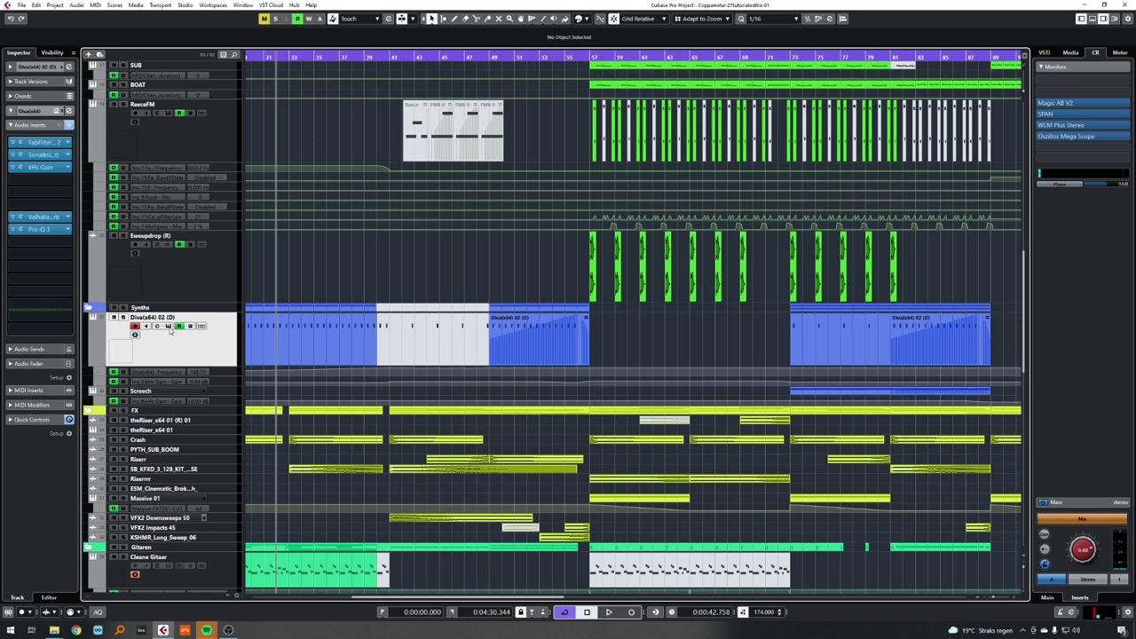
click(167, 325)
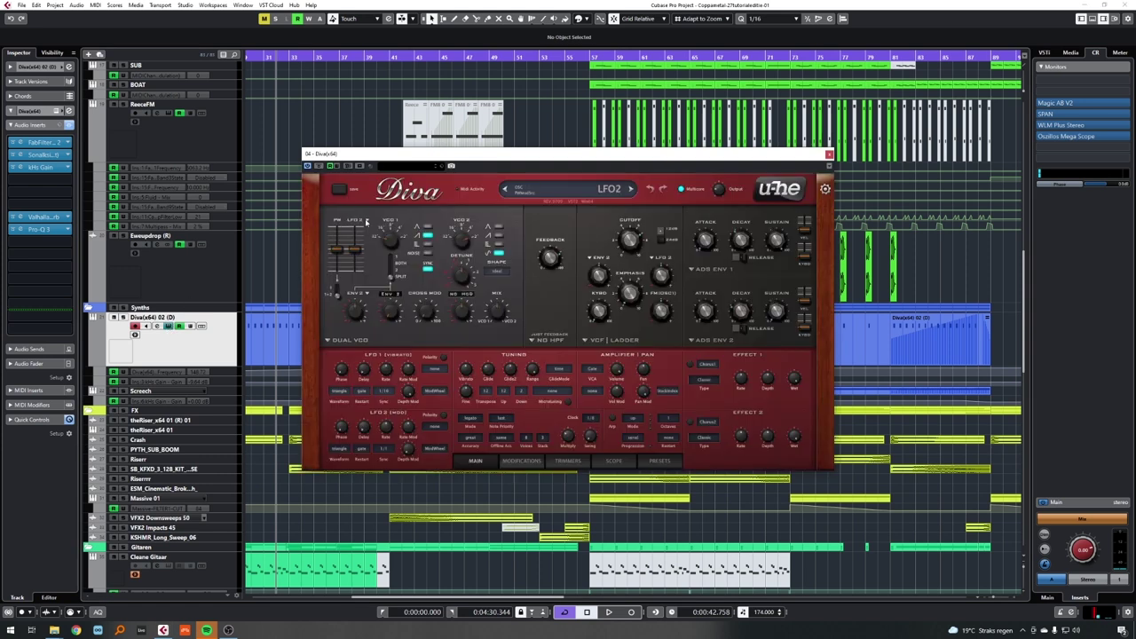
click(329, 345)
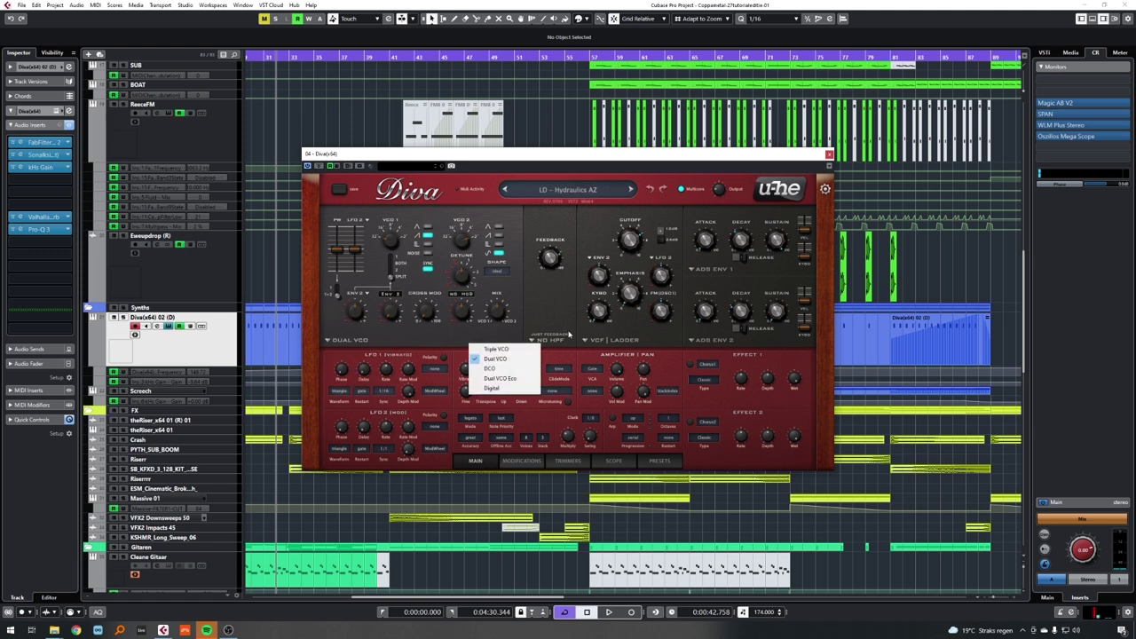
click(586, 339)
click(591, 212)
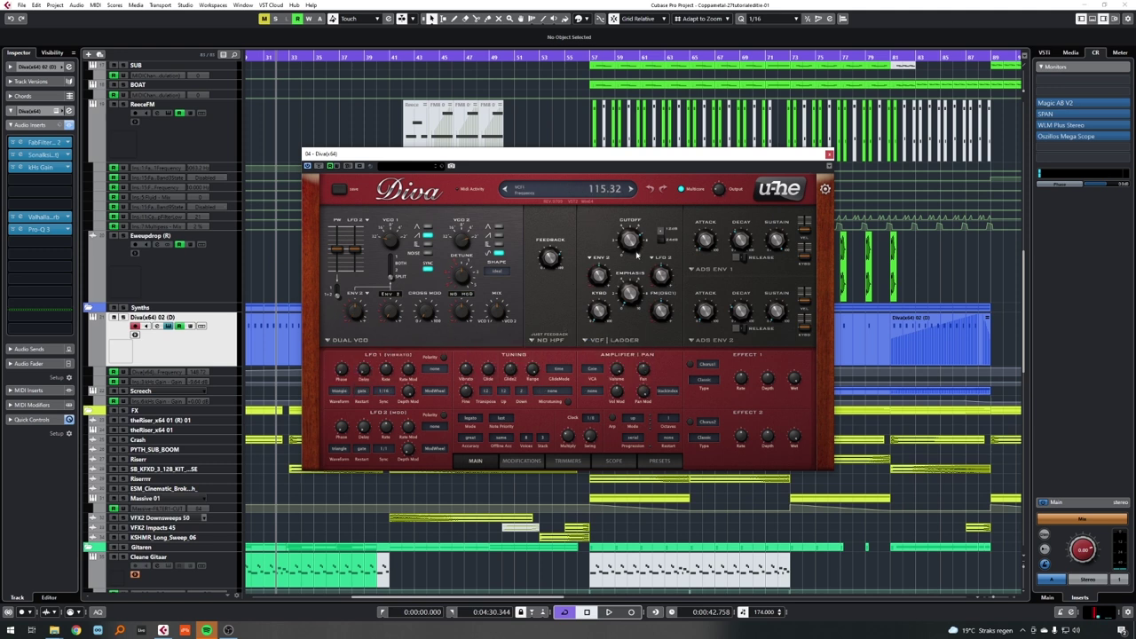
click(607, 340)
click(630, 360)
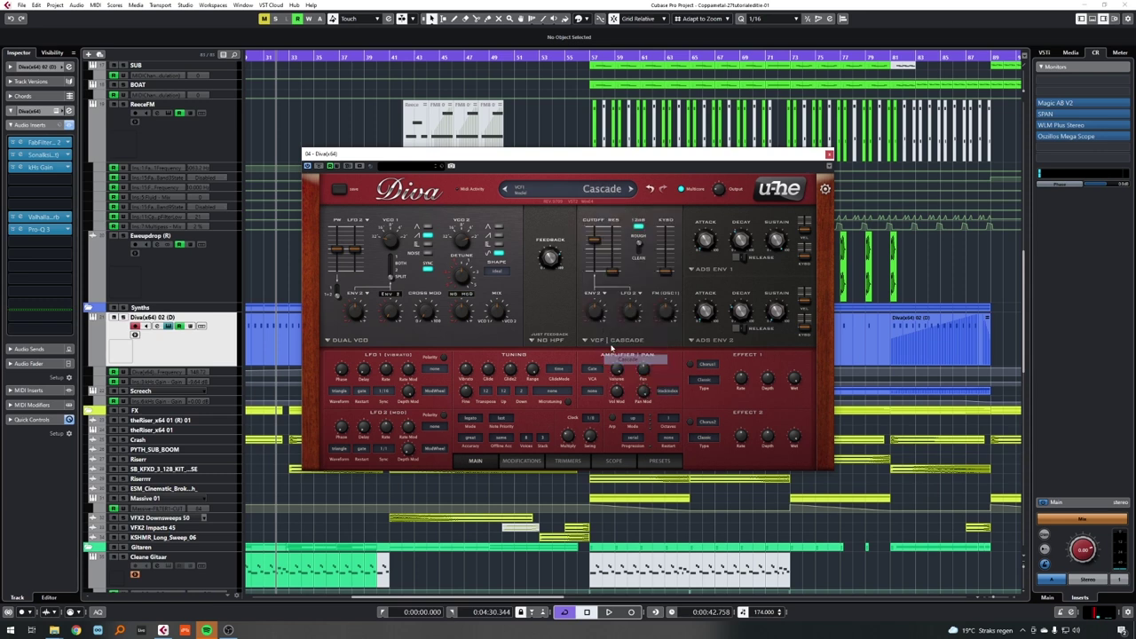
click(609, 343)
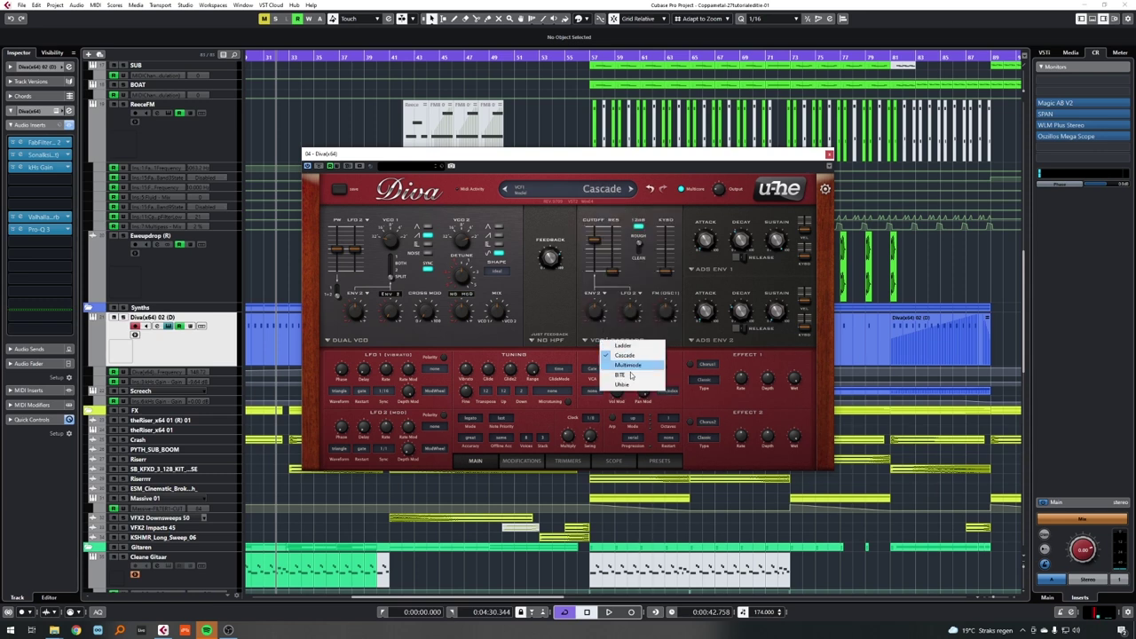
click(626, 365)
click(586, 344)
click(603, 371)
click(589, 338)
click(604, 349)
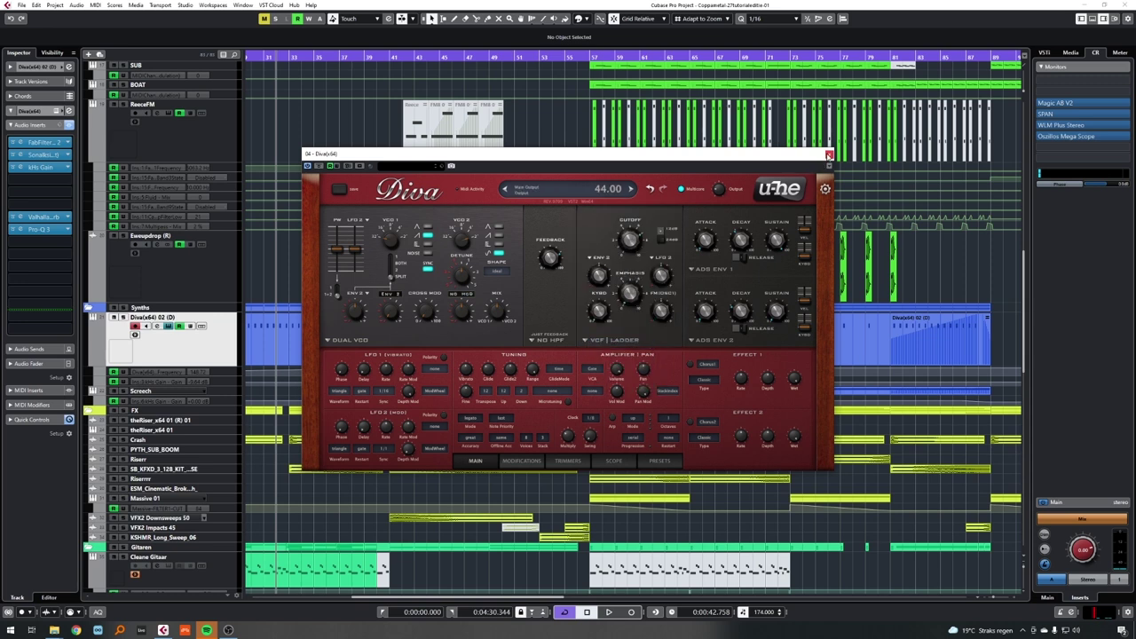
click(829, 155)
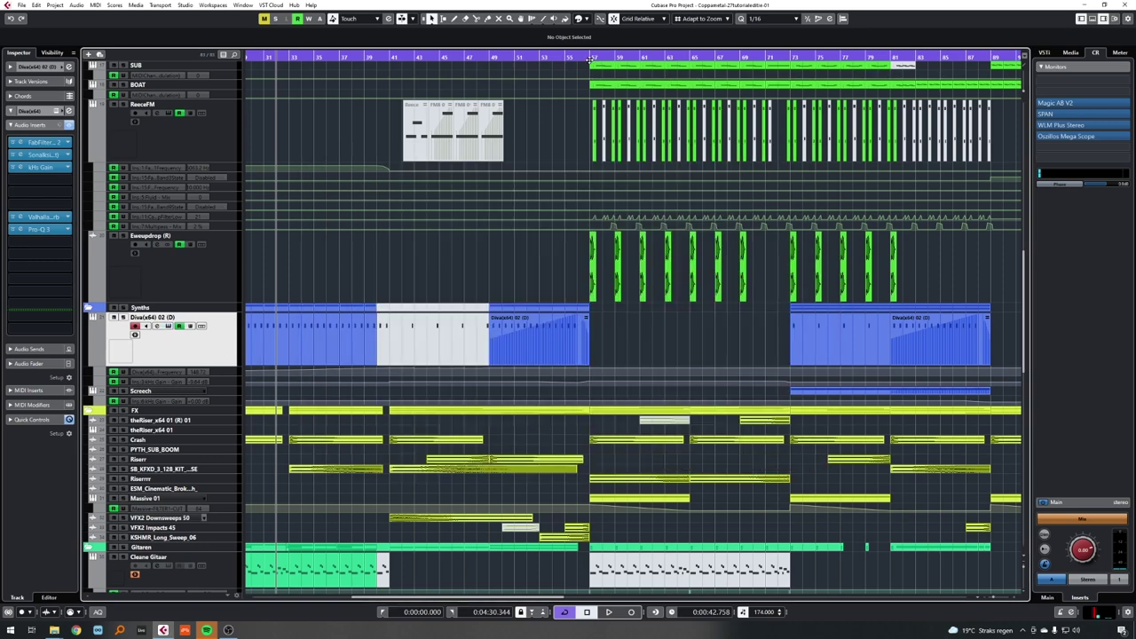
Step: Zoom out to the whole project and audition from bar 73, then bar 71
key(shift+F)
click(518, 59)
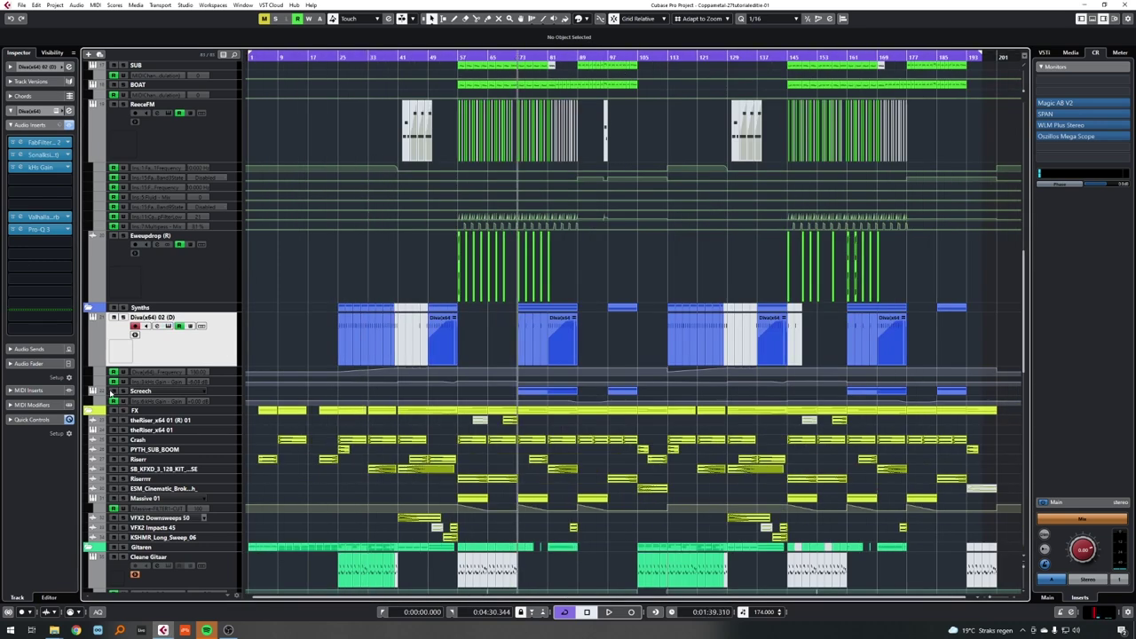
key(space)
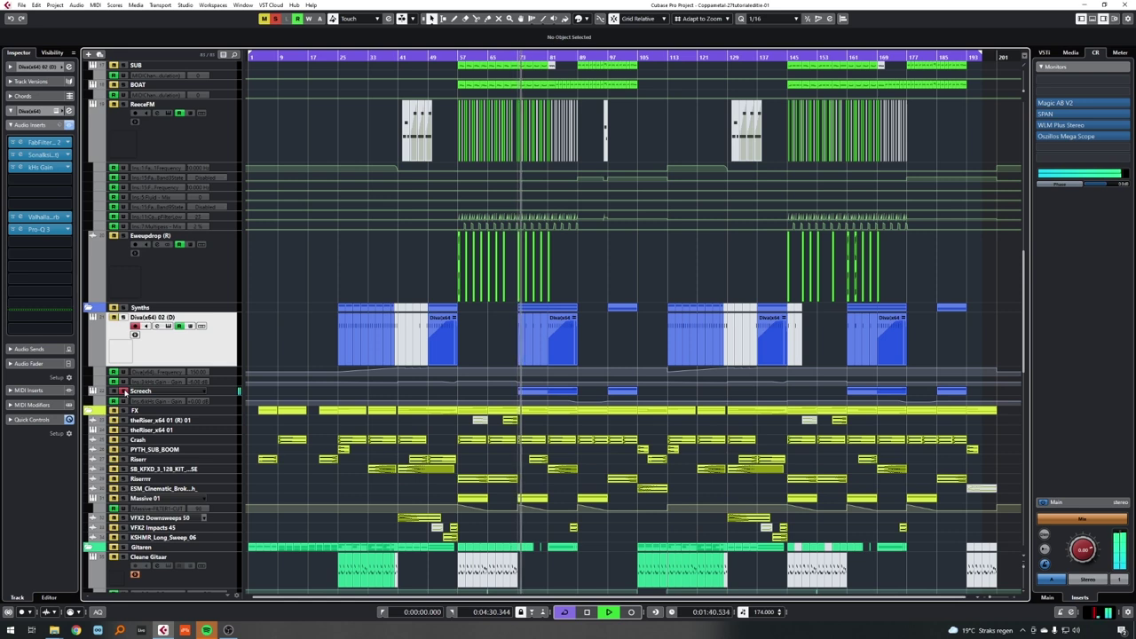
key(space)
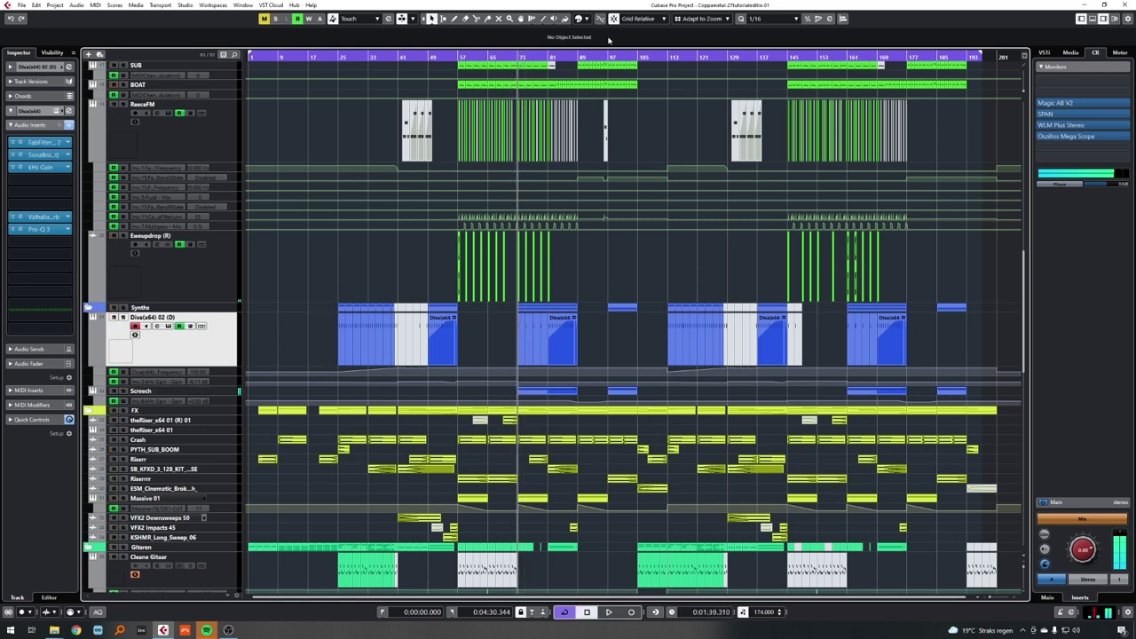
click(515, 55)
key(space)
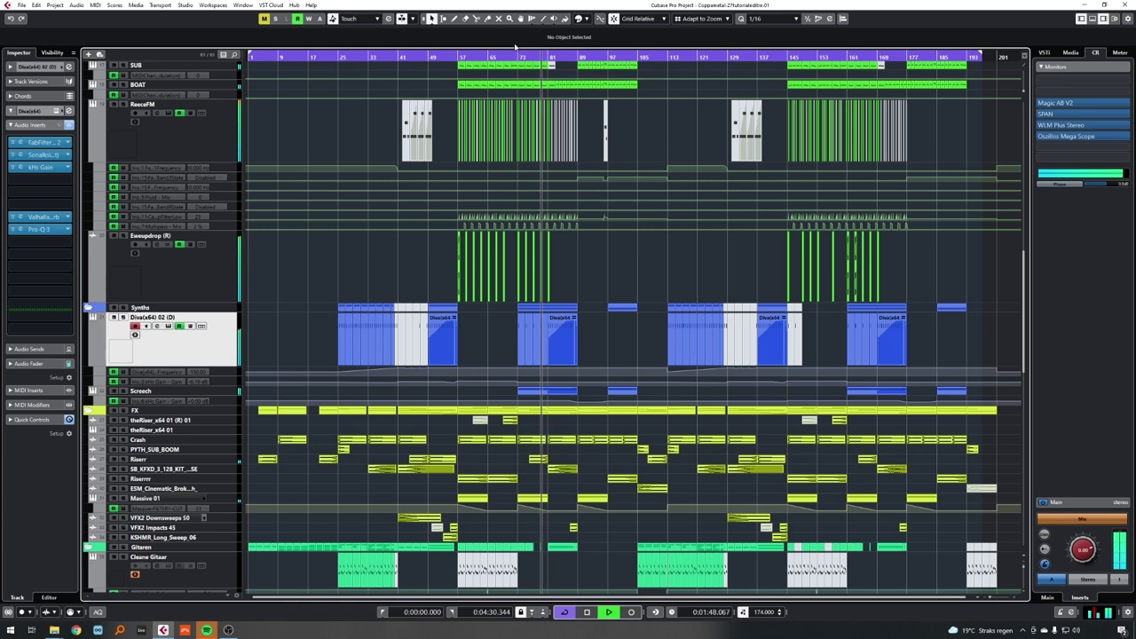
key(space)
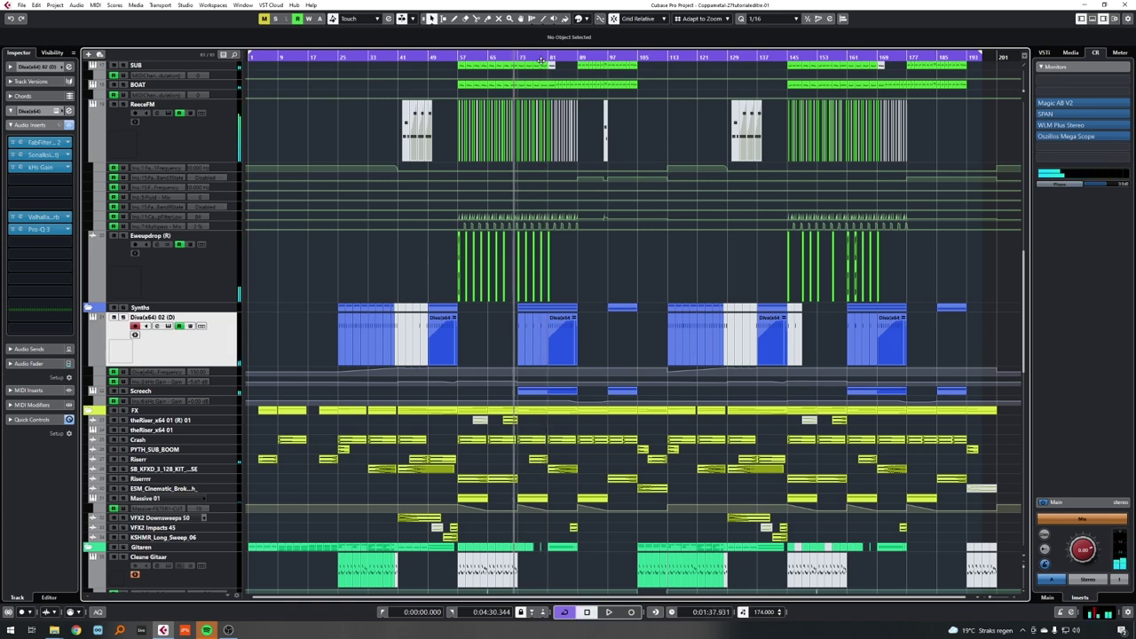
Step: Zoom in around the playhead, resume playback, and solo the Screech track
key(h)
key(space)
click(123, 391)
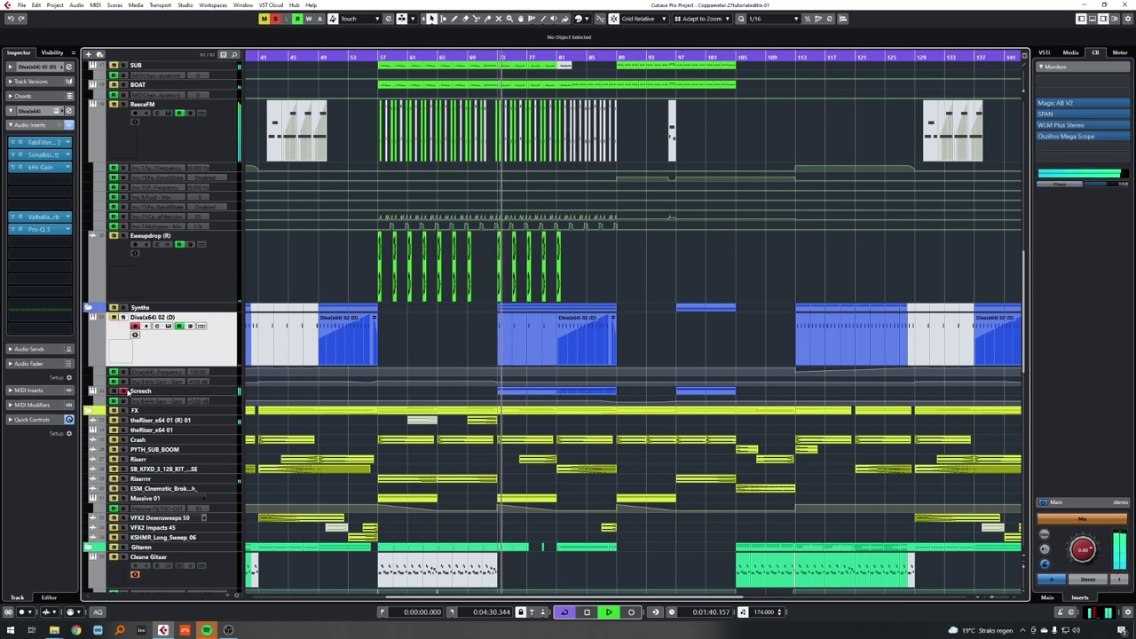
Step: Unsolo the Screech track, then audition and close its Pro-C 2 compressor
click(133, 393)
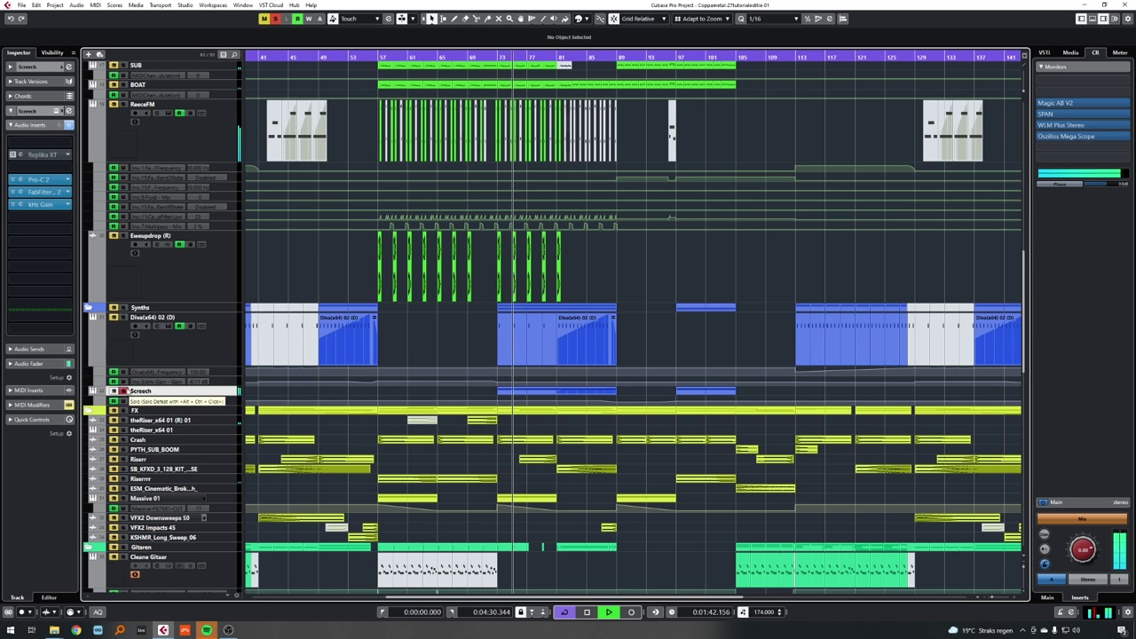
click(124, 390)
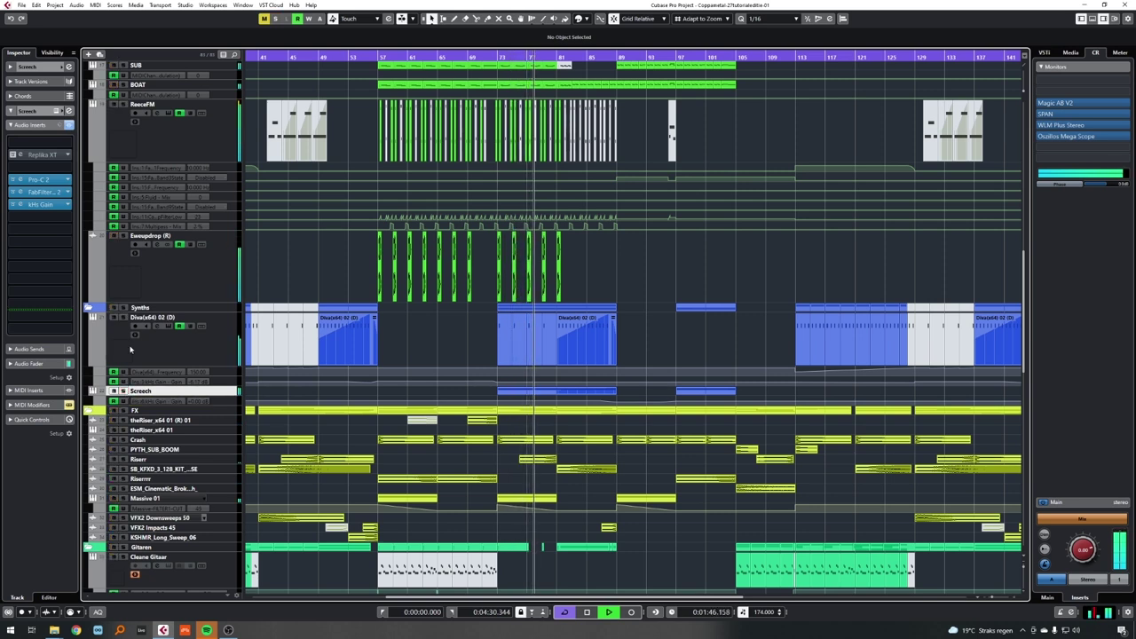
key(space)
click(35, 179)
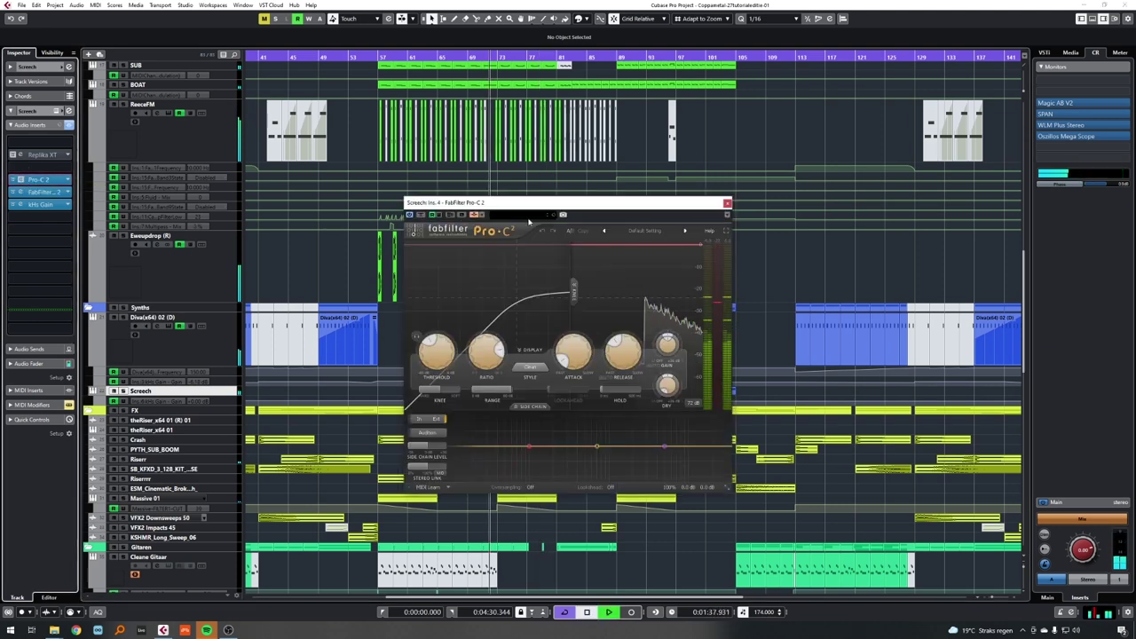
key(space)
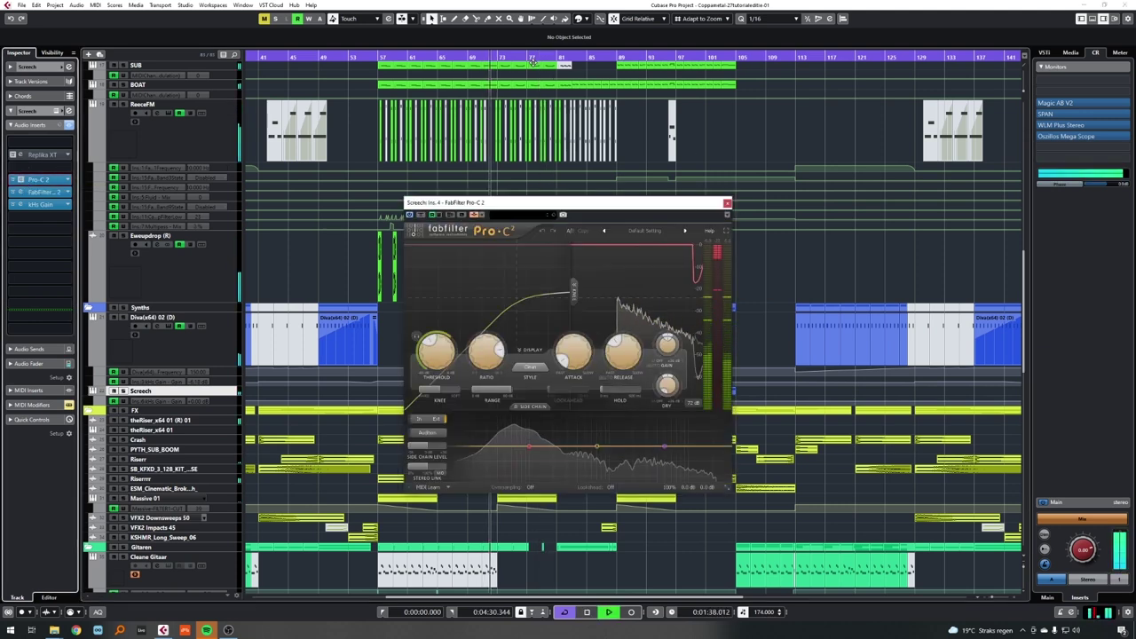
click(727, 203)
Step: Stop playback and check Screech's Pro-Q 2 low-cut EQ, then close it
key(space)
click(22, 192)
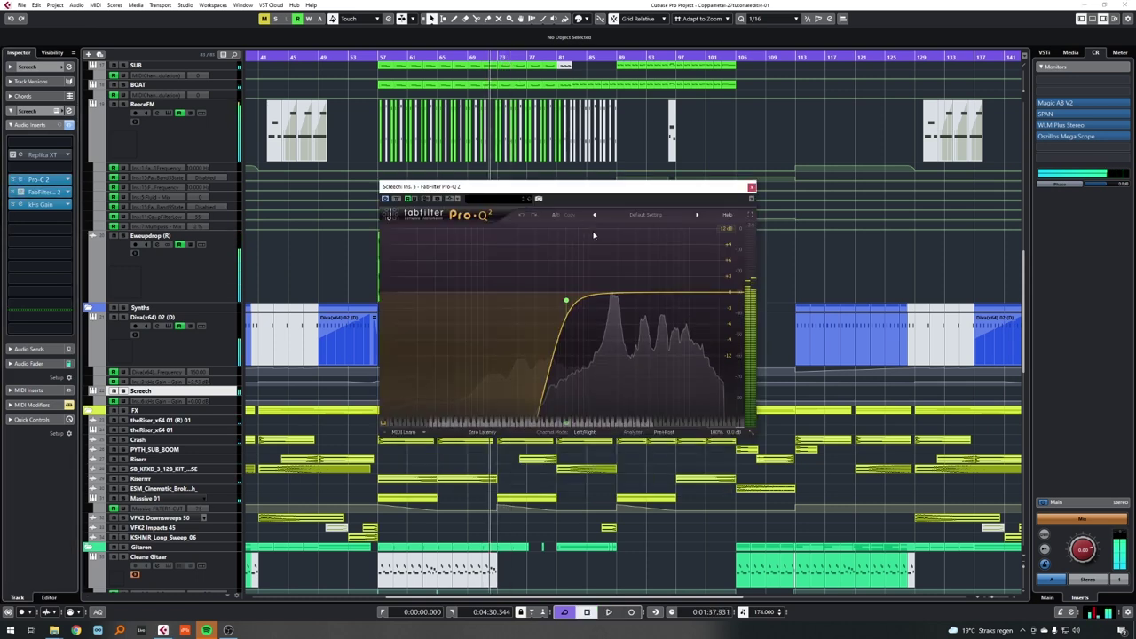
click(752, 186)
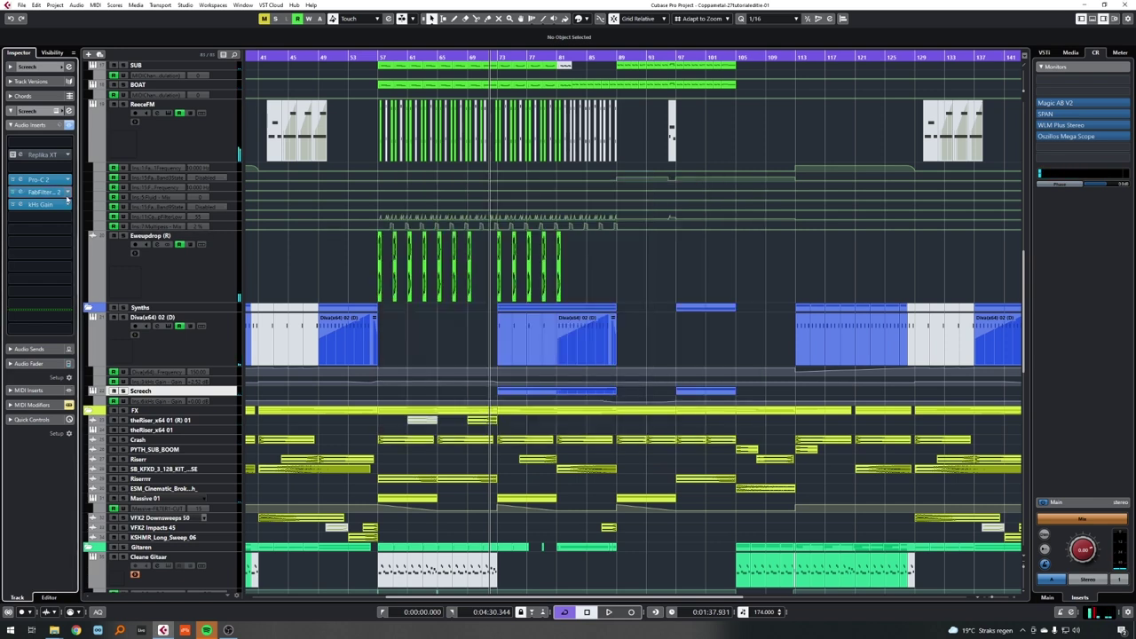
click(56, 111)
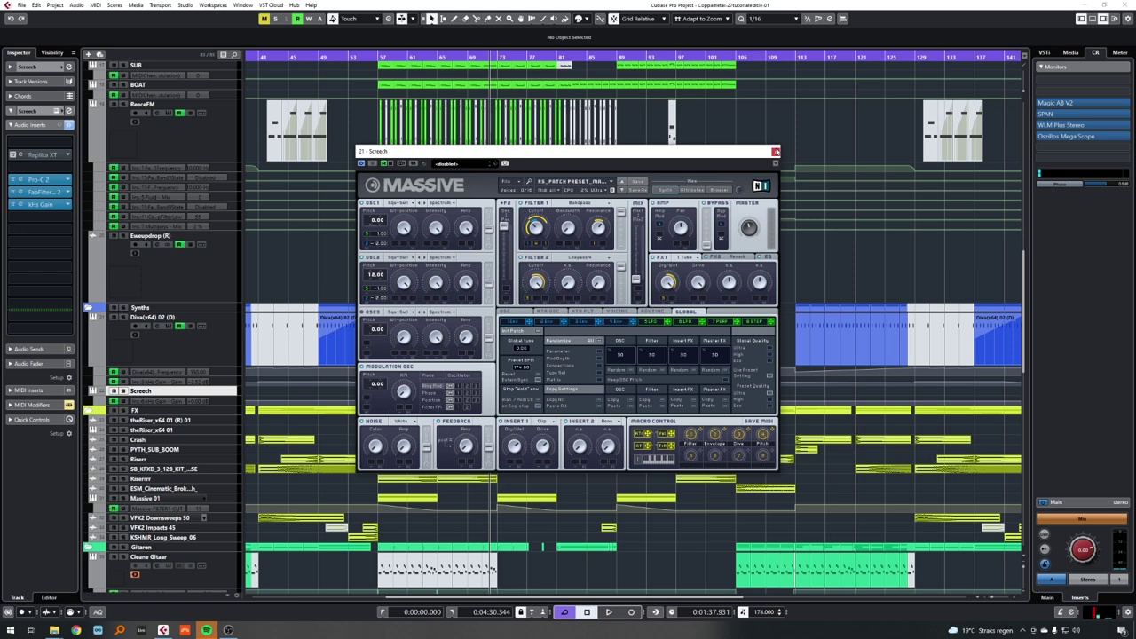
click(776, 152)
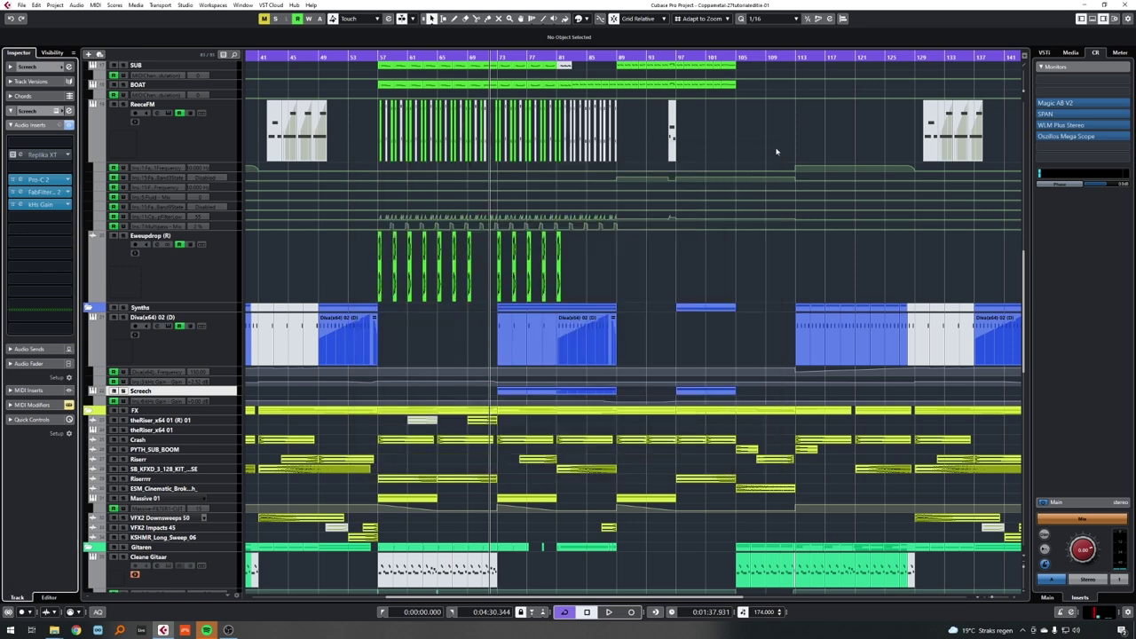
Step: Move the playhead near bar 78, zoom to the full song, and scroll down to Hoge Gitaar and Gitaar 1
click(528, 59)
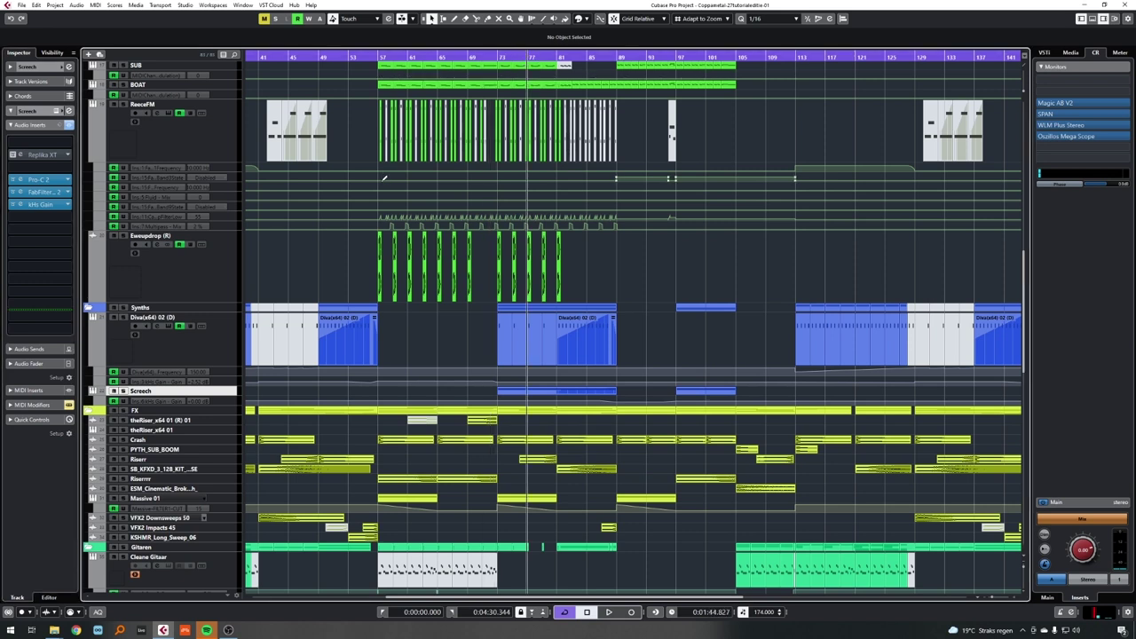
key(g)
key(g)
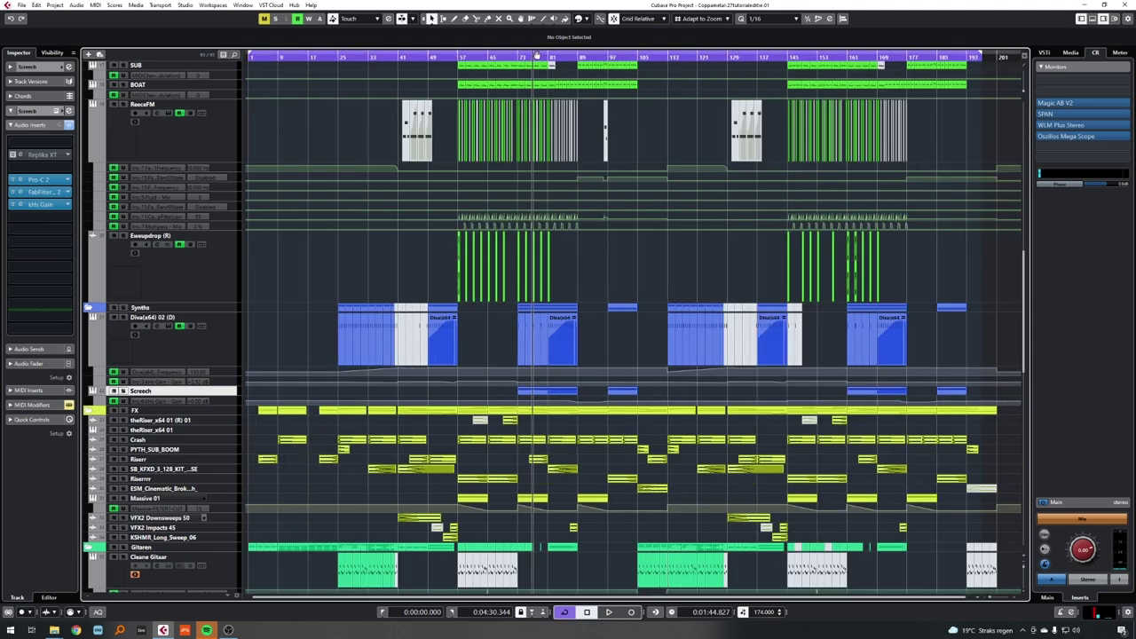
scroll(399, 295, down, 3)
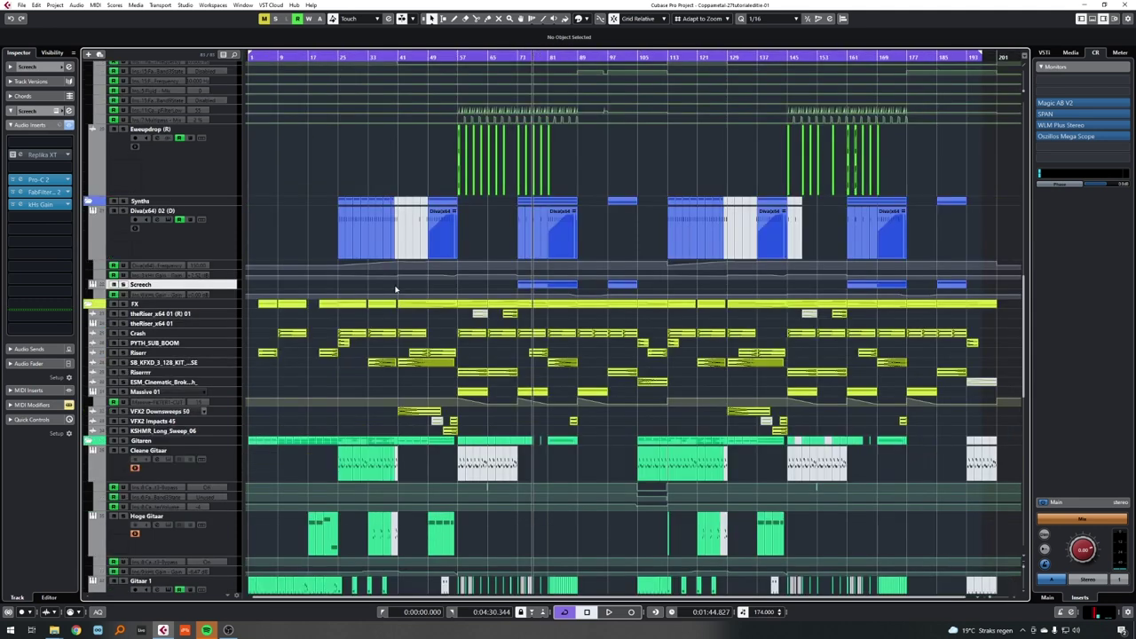